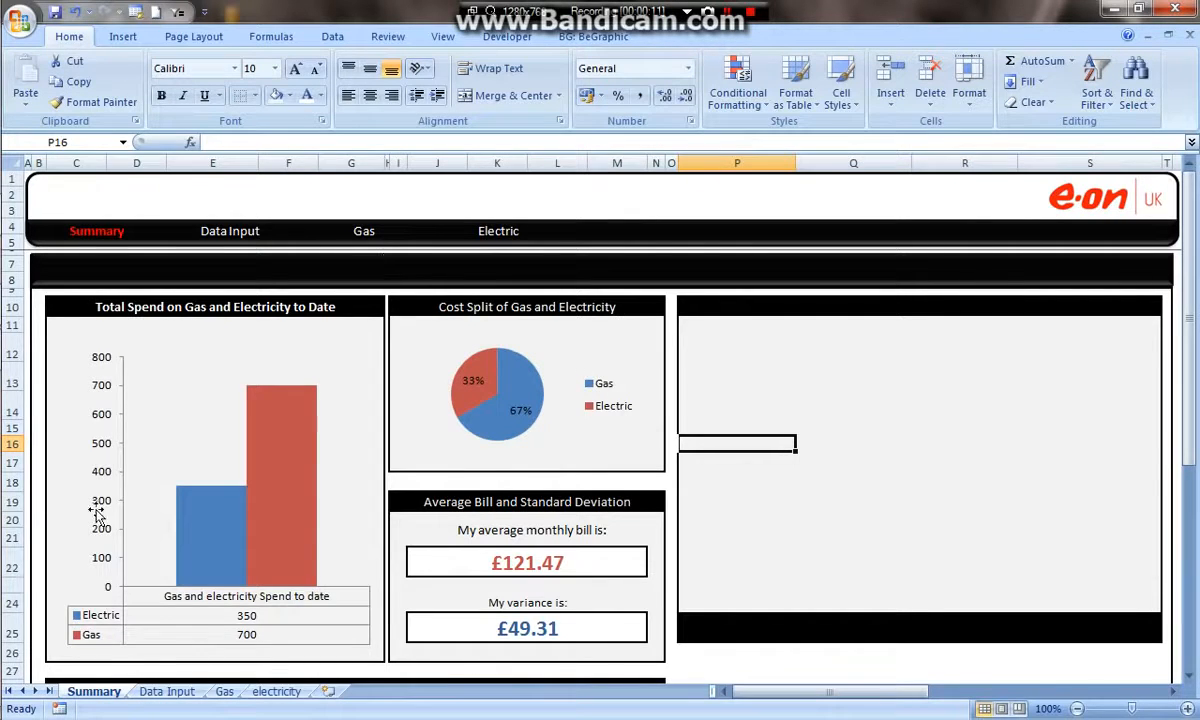
- Increase the height of row 10 on the Summary sheet's dashboard
scroll(455, 438, "down", 6)
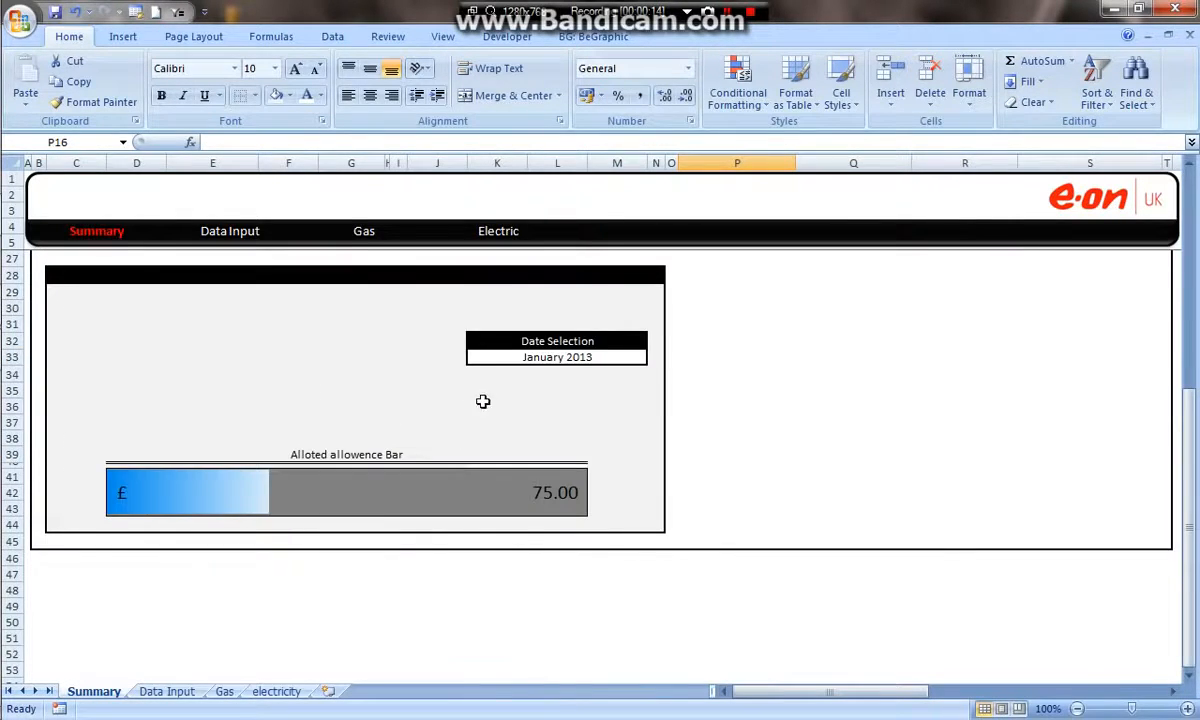
scroll(480, 408, "up", 2)
mouse_move(12, 418)
left_mouse_down()
mouse_move(12, 390)
mouse_move(12, 420)
left_mouse_up()
left_click(694, 378)
scroll(700, 370, "up", 5)
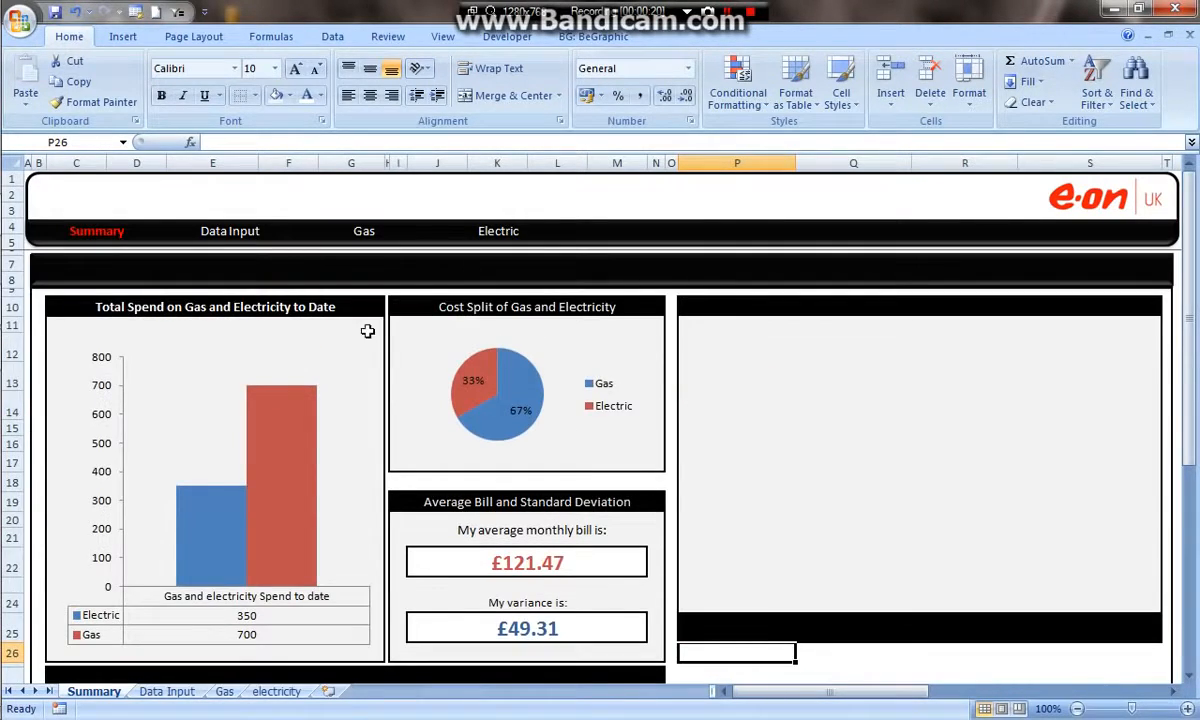
left_click_drag(17, 318, 15, 328)
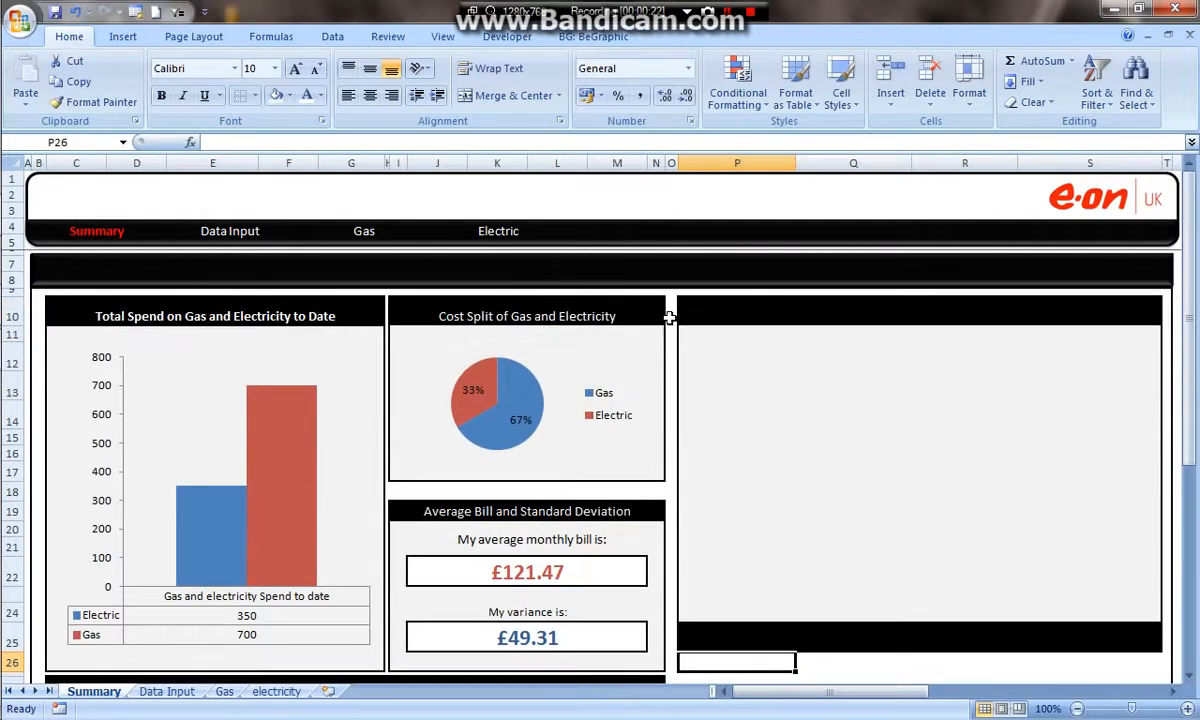
- Enter the label "Date Selection" in the merged cell P25 beneath the empty chart panel
left_click_drag(780, 306, 1101, 624)
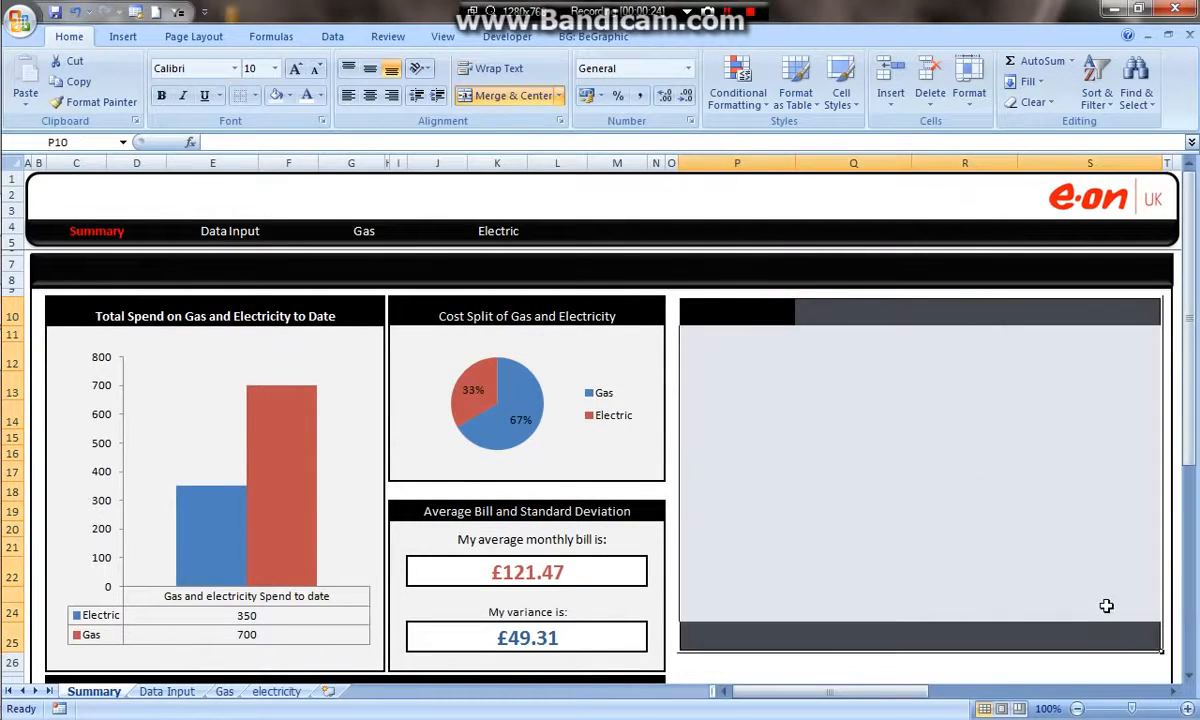
left_click(1096, 452)
left_click_drag(897, 682, 1015, 683)
left_click(691, 490)
scroll(793, 437, "up", 2)
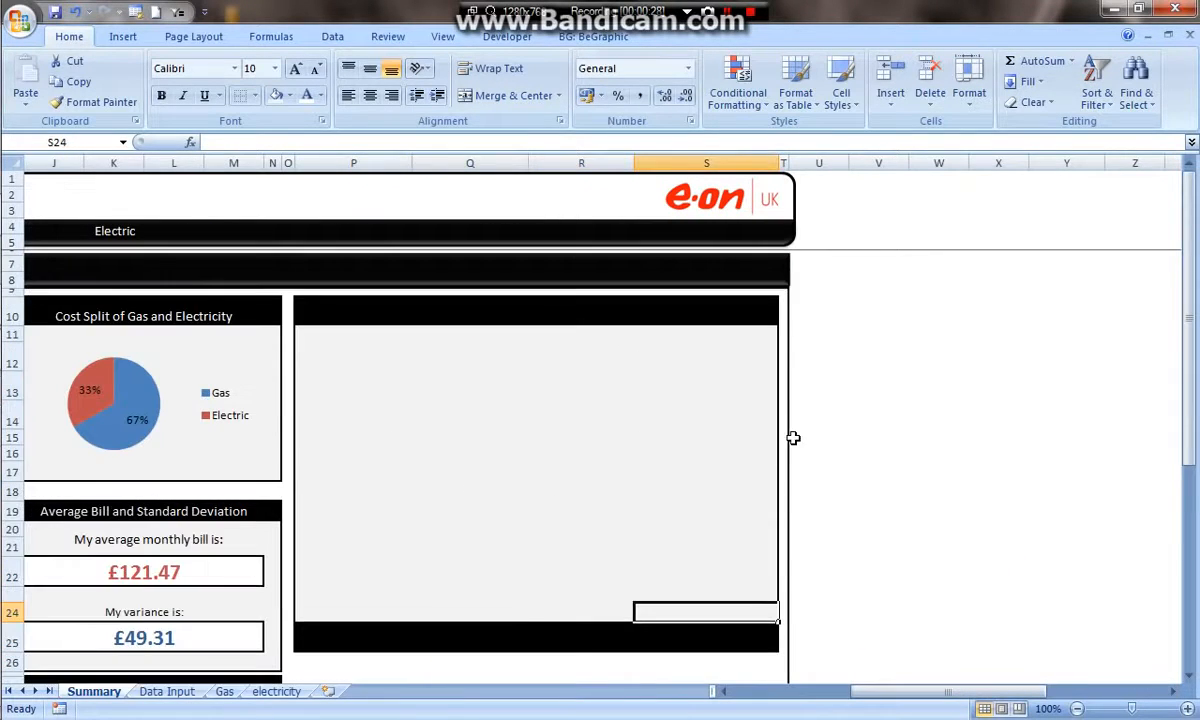
left_click(477, 636)
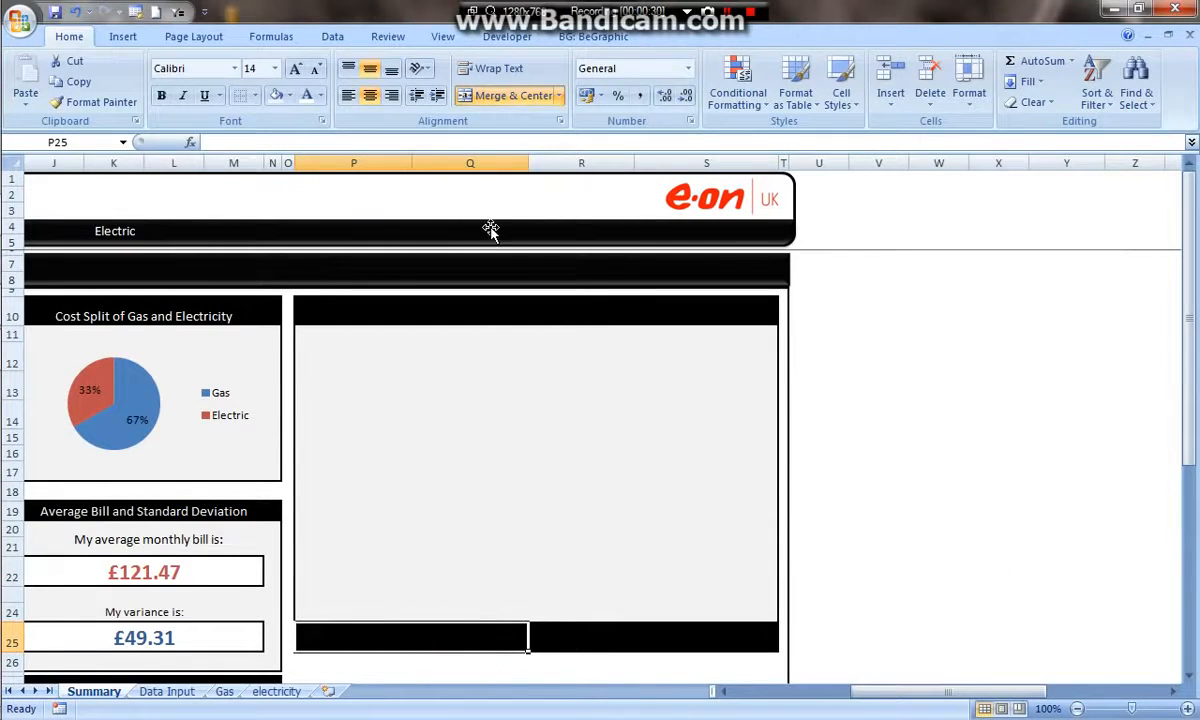
type("Date Selection")
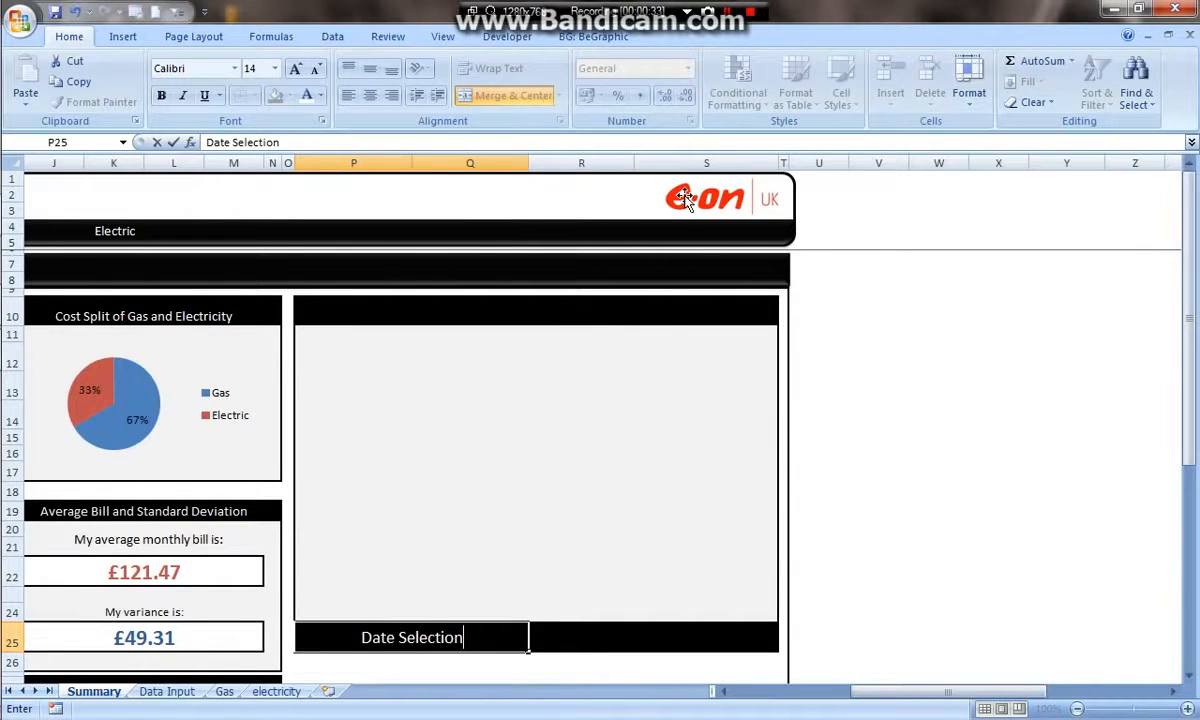
left_click(885, 332)
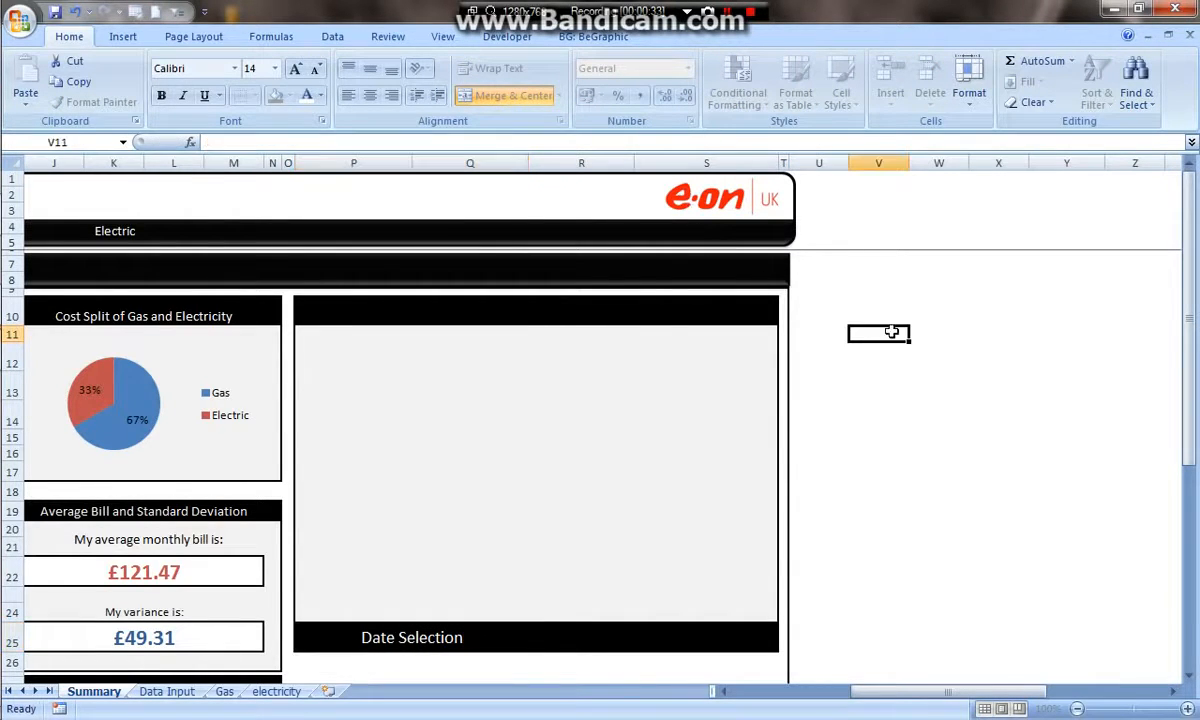
- Merge and center cells P10 through S10 as the chart panel's title row
left_click(603, 306)
left_click_drag(311, 317, 720, 312)
left_click(513, 95)
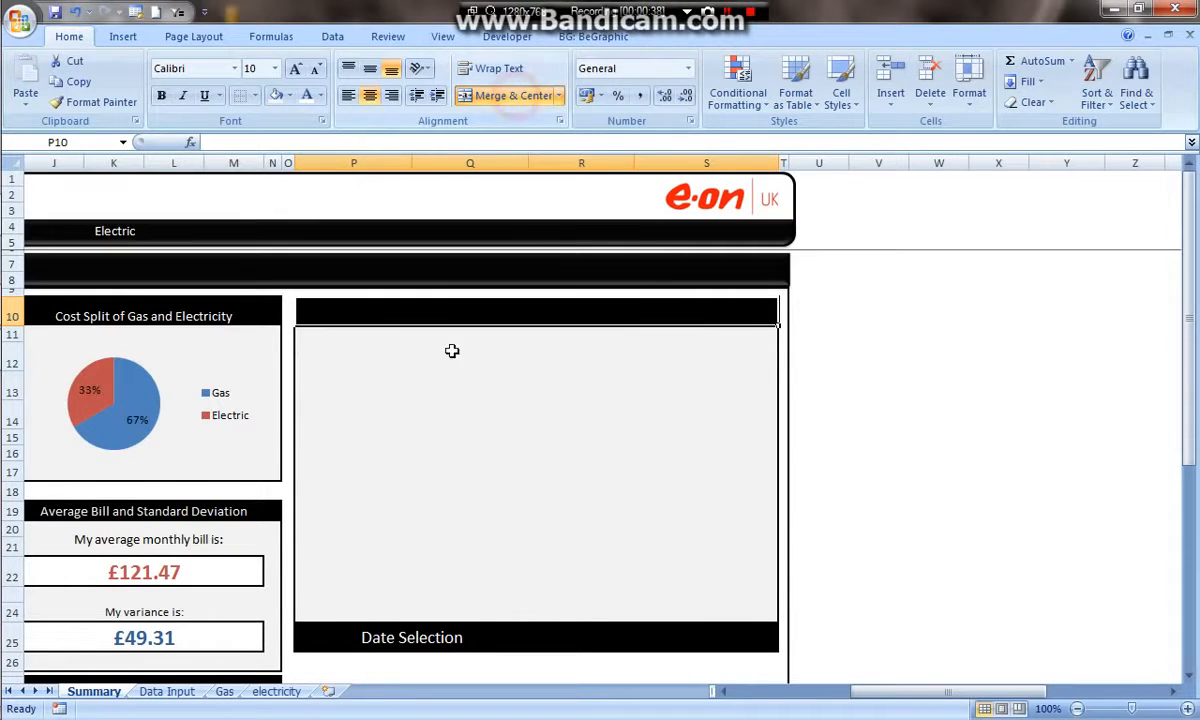
- Switch to the Energy Dashboard workbook and copy the title text from its cell P8
mouse_move(28, 214)
left_click(116, 256)
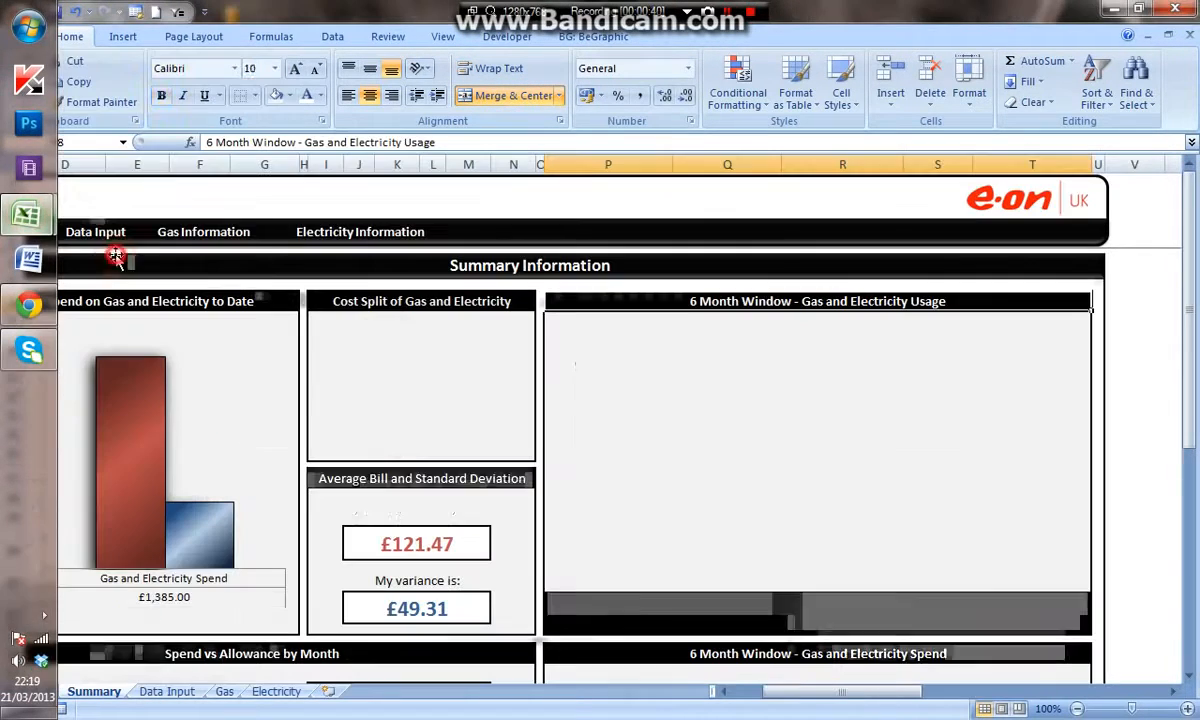
left_click(720, 298)
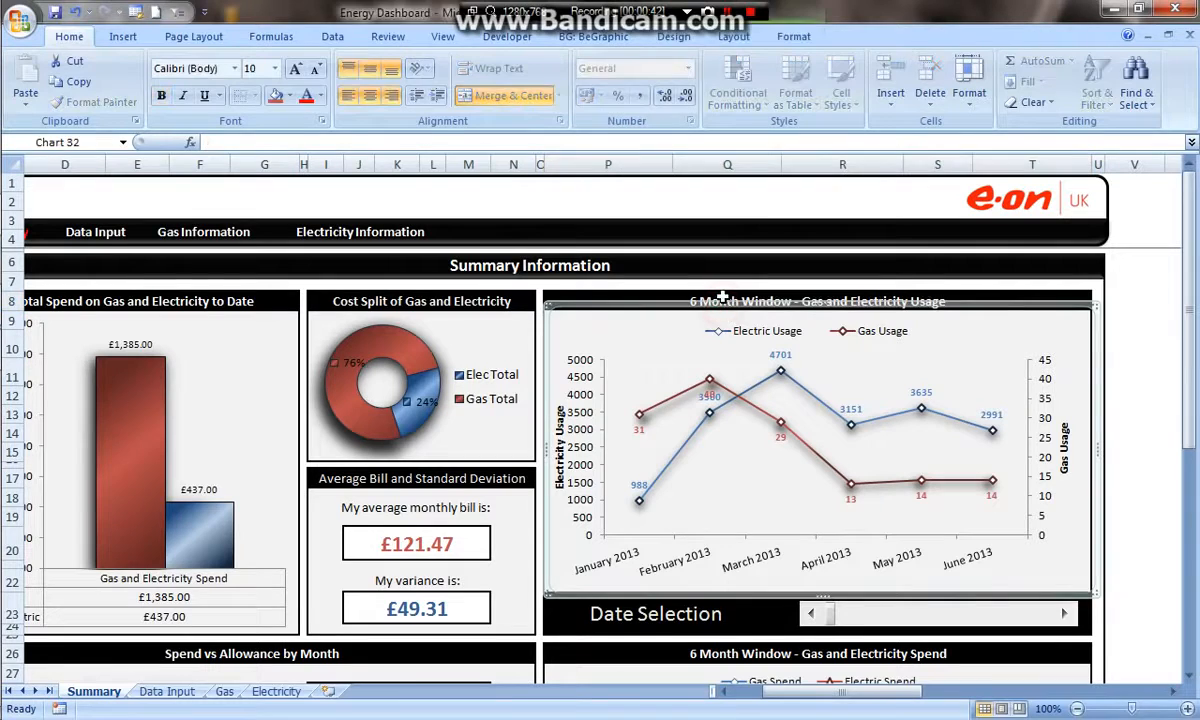
left_click(720, 298)
double_click(691, 296)
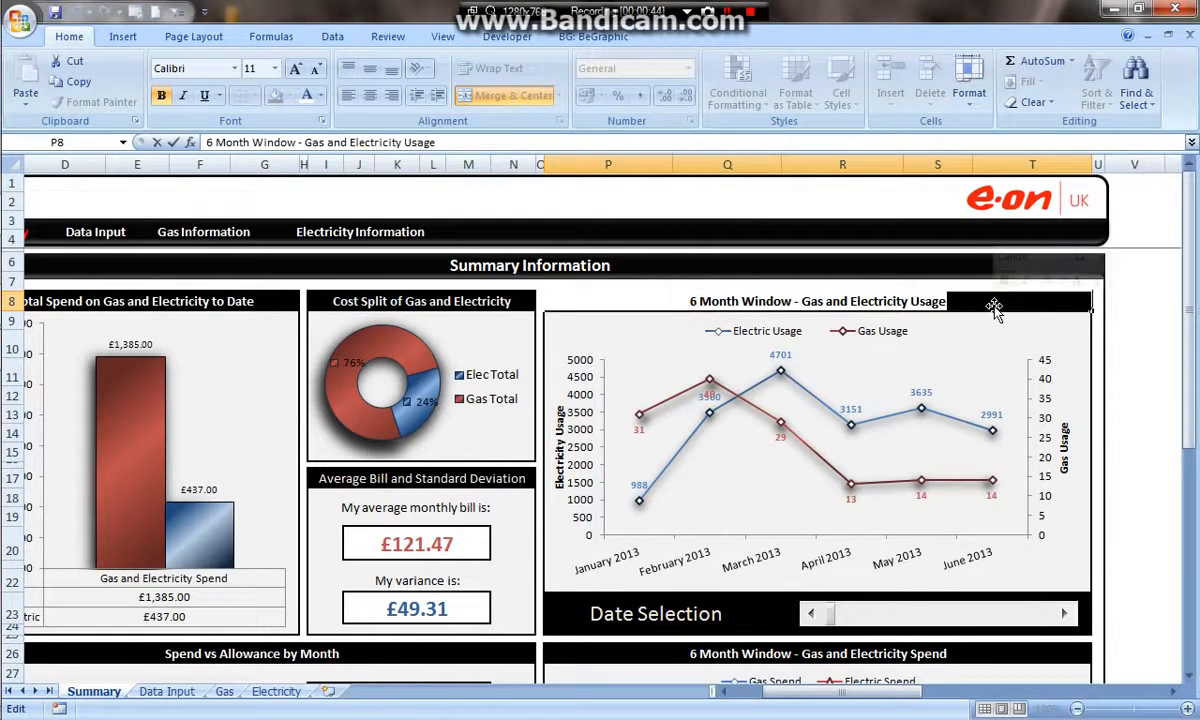
- Return to the Dashboard workbook and paste "6 Month Window - Gas and Electricity Usage" into merged cell P10
mouse_move(28, 214)
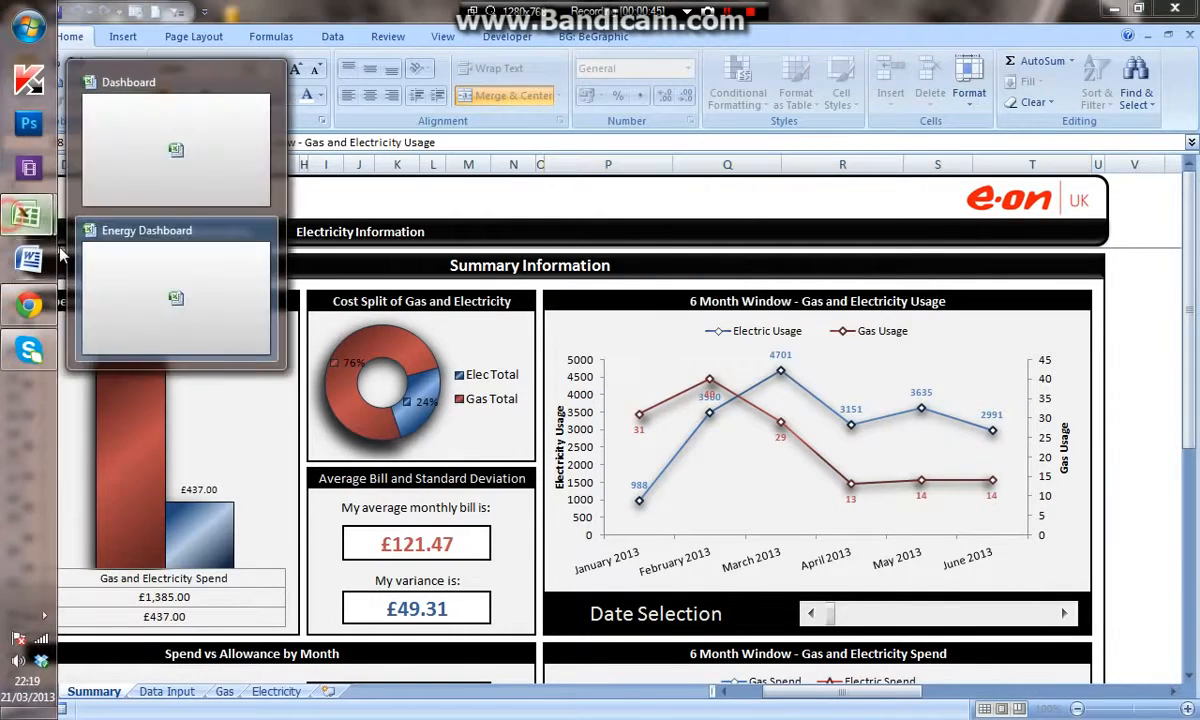
left_click(128, 178)
double_click(712, 311)
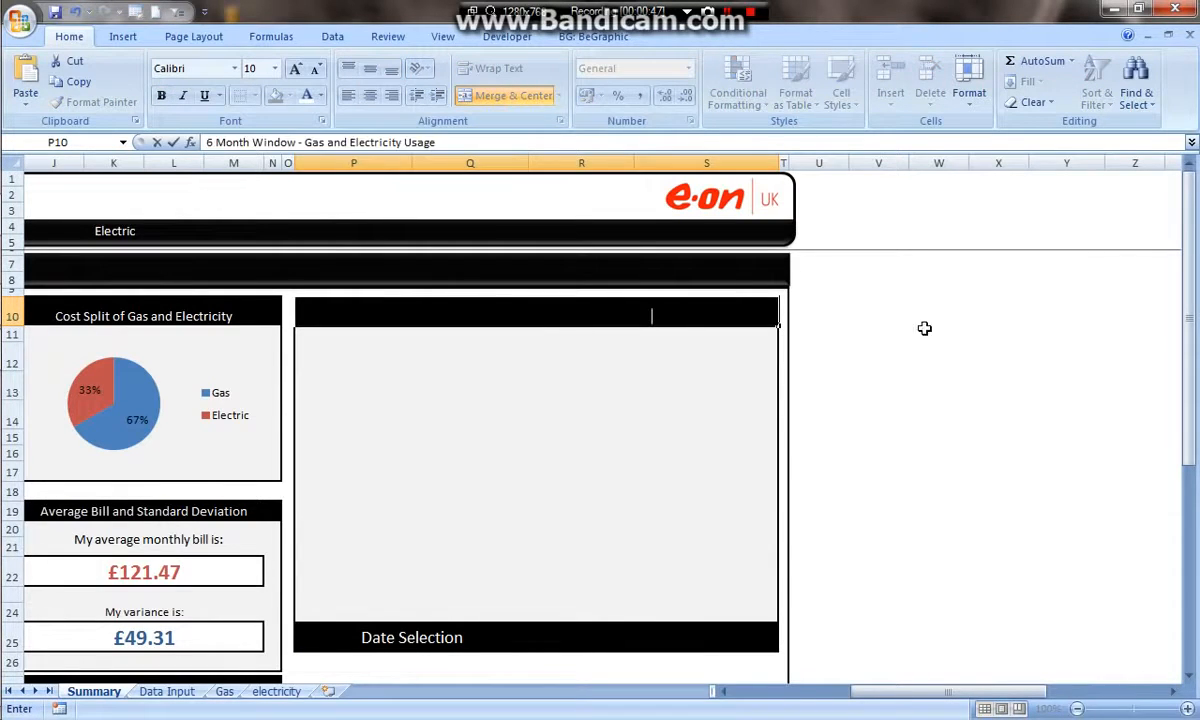
left_click(1062, 308)
left_click(698, 307)
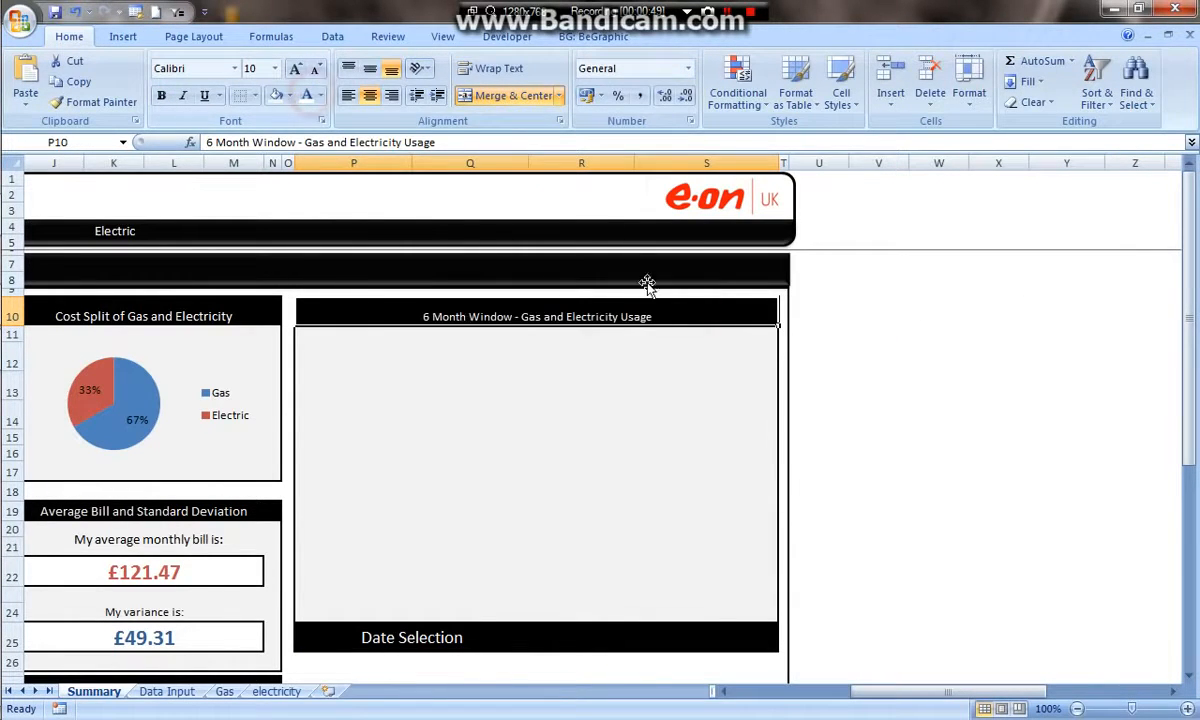
- Format the P10 title with an 11 pt bold font and middle vertical alignment
left_click(295, 68)
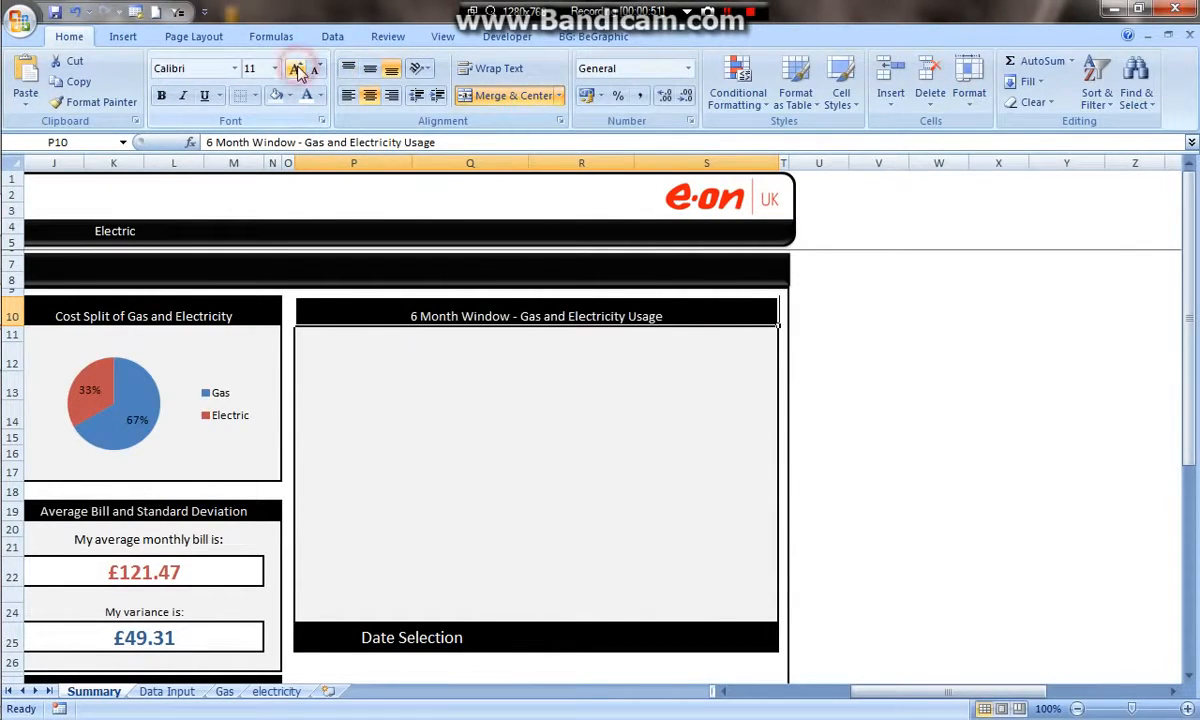
left_click(369, 68)
left_click(161, 95)
left_click(996, 360)
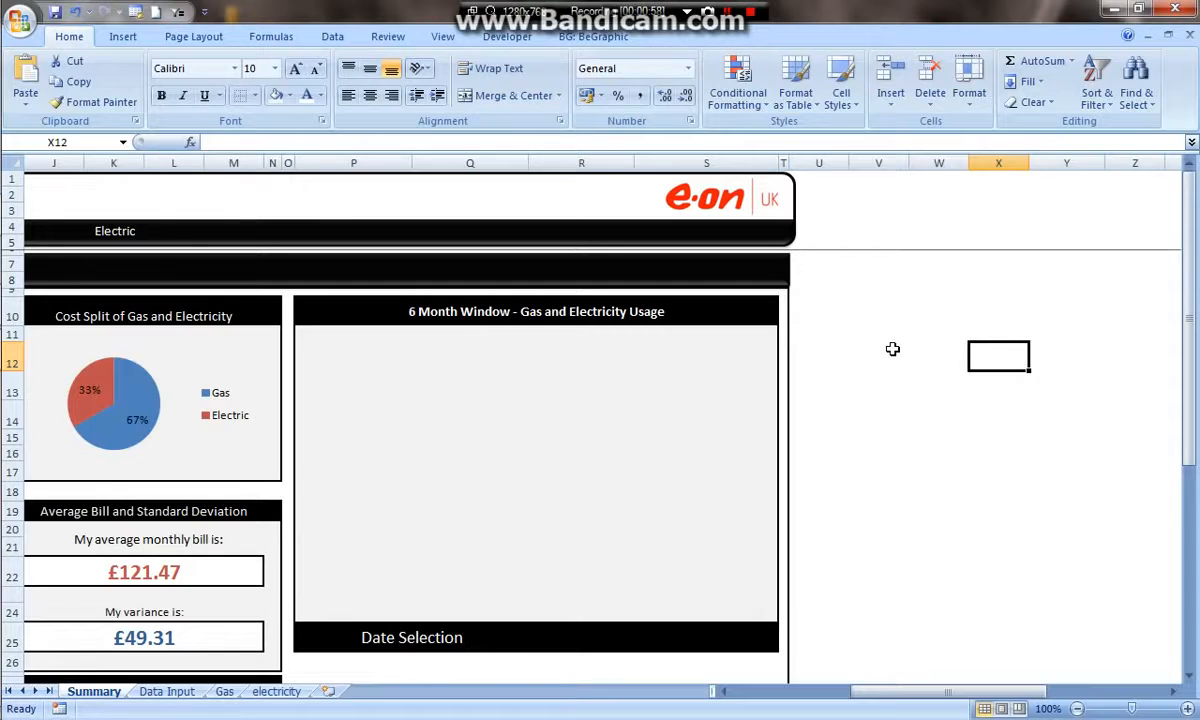
- Insert a Scroll Bar form control drawn inside the empty chart panel
scroll(897, 327, "down", 2)
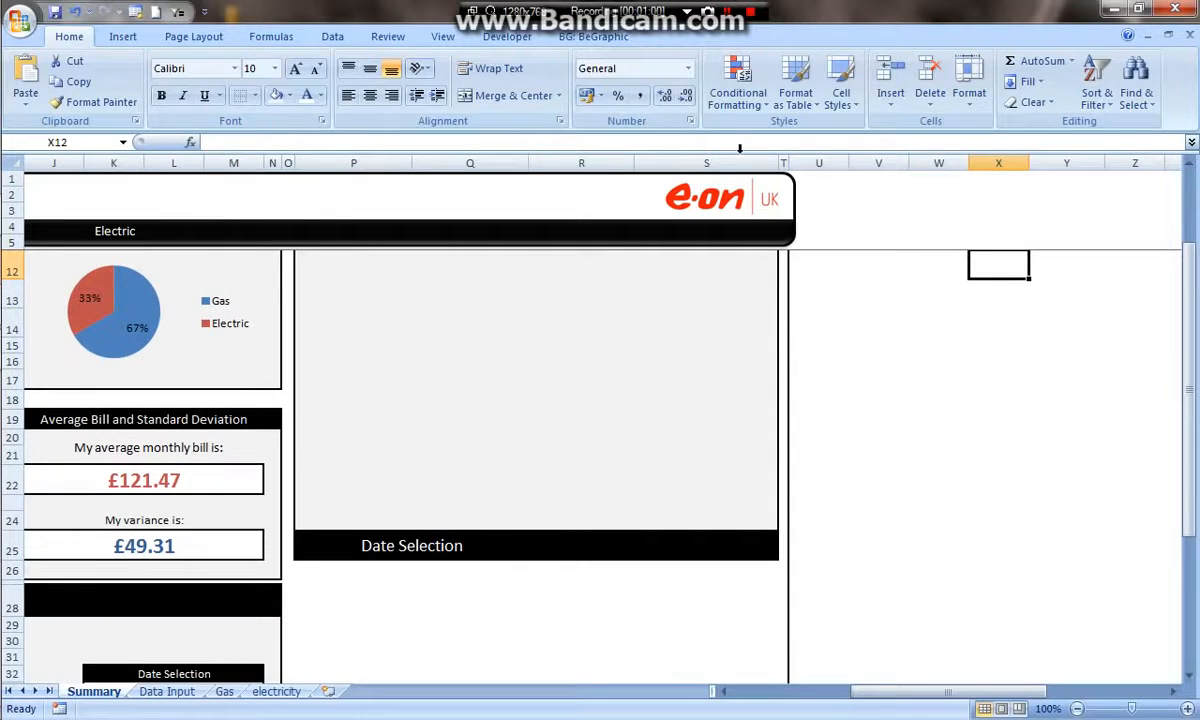
left_click(507, 37)
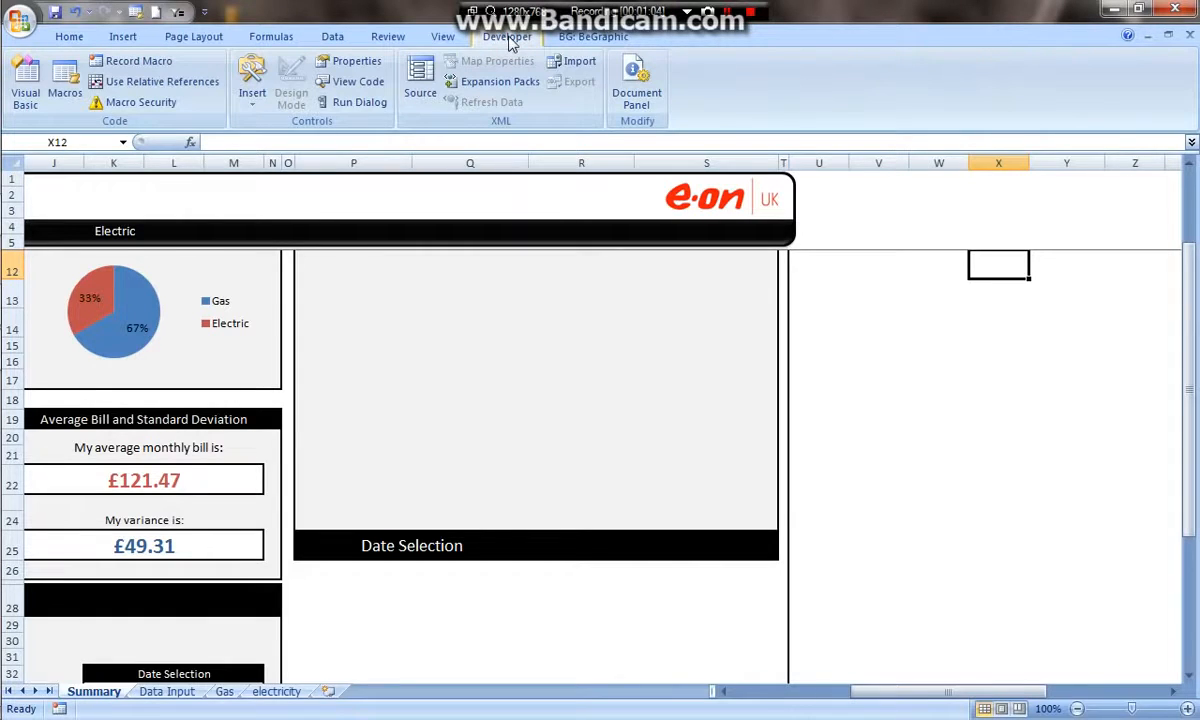
scroll(809, 322, "up", 2)
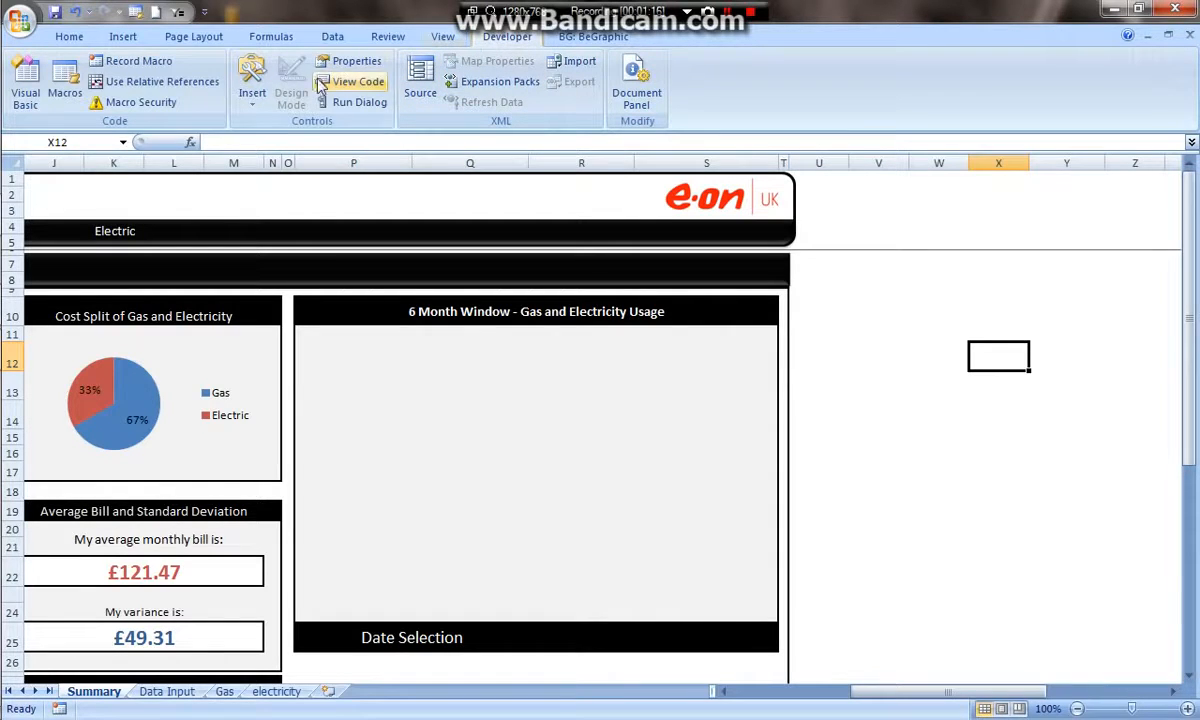
left_click(253, 95)
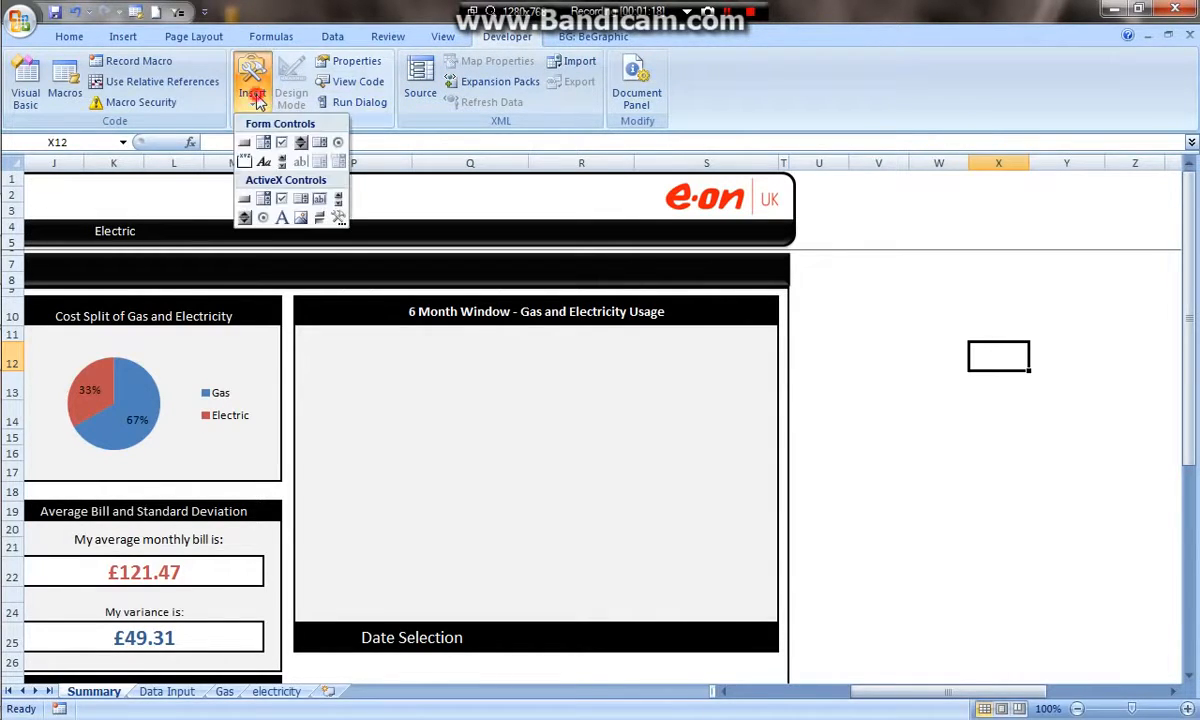
left_click(283, 164)
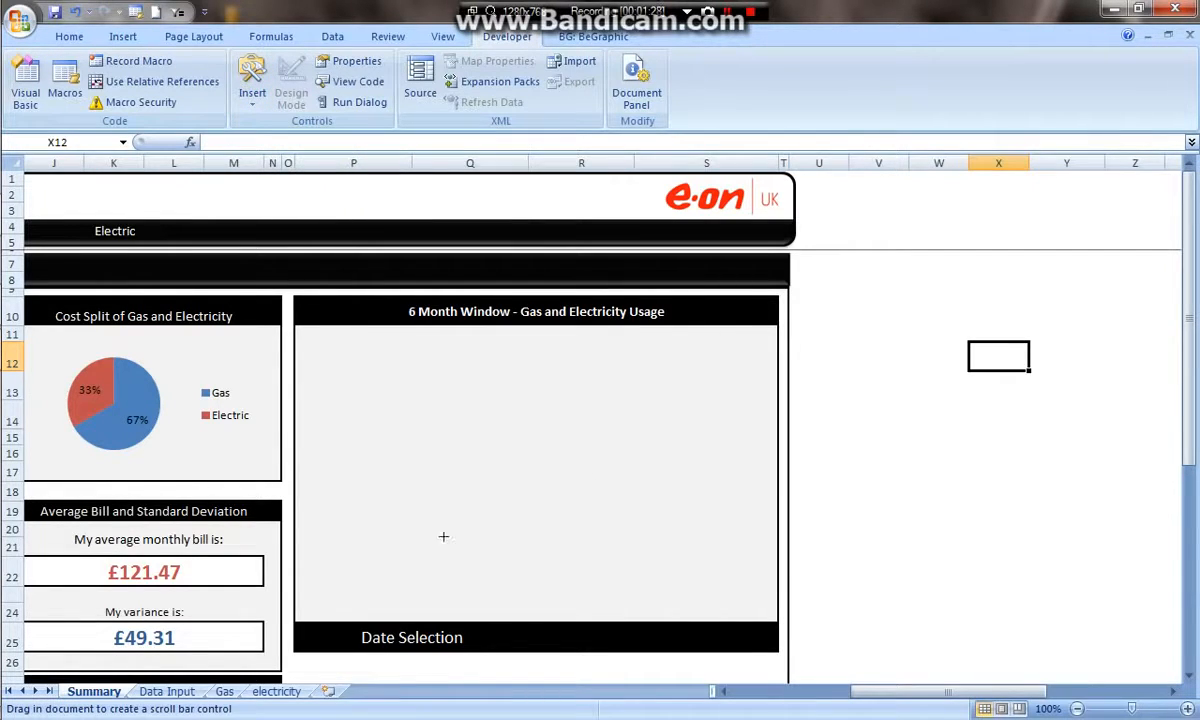
mouse_move(409, 437)
left_mouse_down()
mouse_move(651, 496)
mouse_move(729, 530)
mouse_move(737, 563)
mouse_move(794, 565)
left_mouse_up()
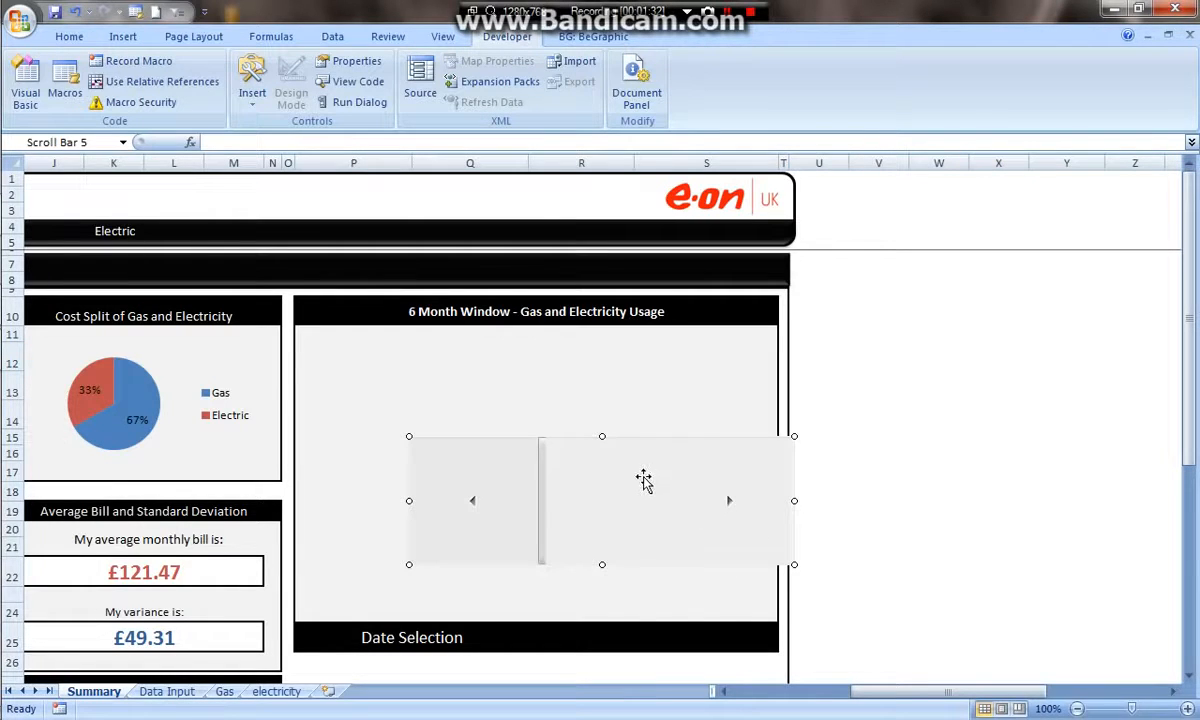
- Move and resize the scroll bar into row 25 beside the Date Selection label
left_click_drag(635, 445, 690, 606)
left_click_drag(497, 618, 632, 622)
left_click_drag(731, 621, 669, 634)
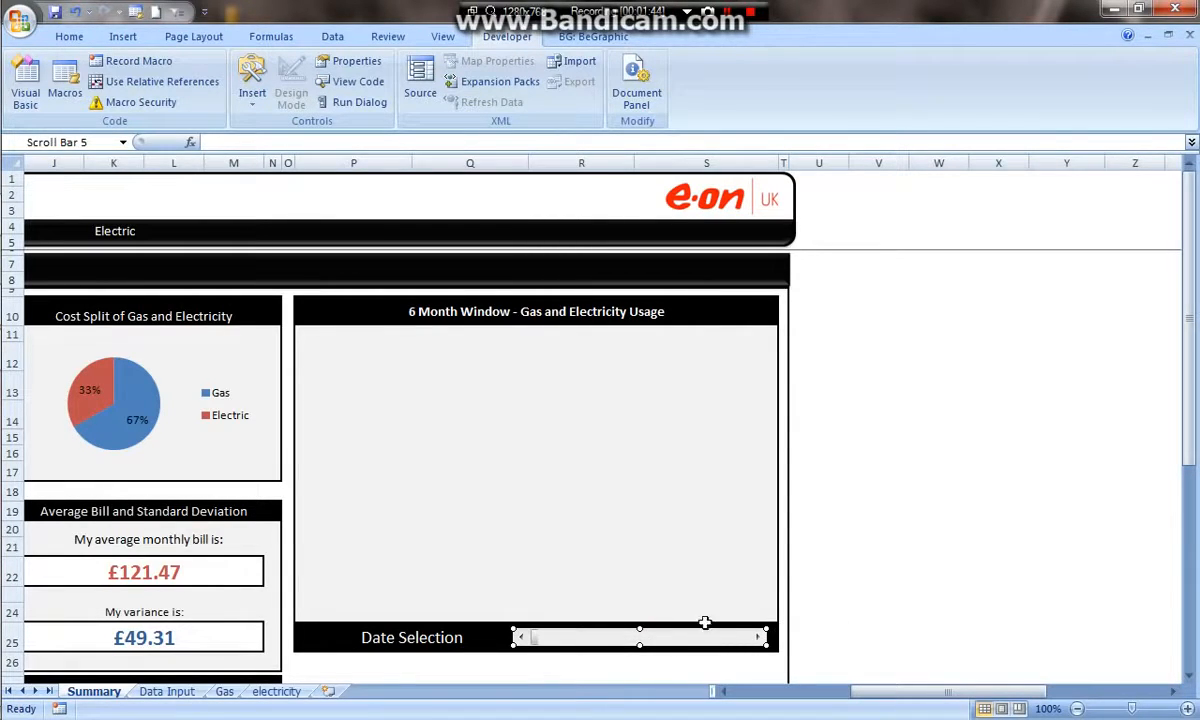
left_click(668, 594)
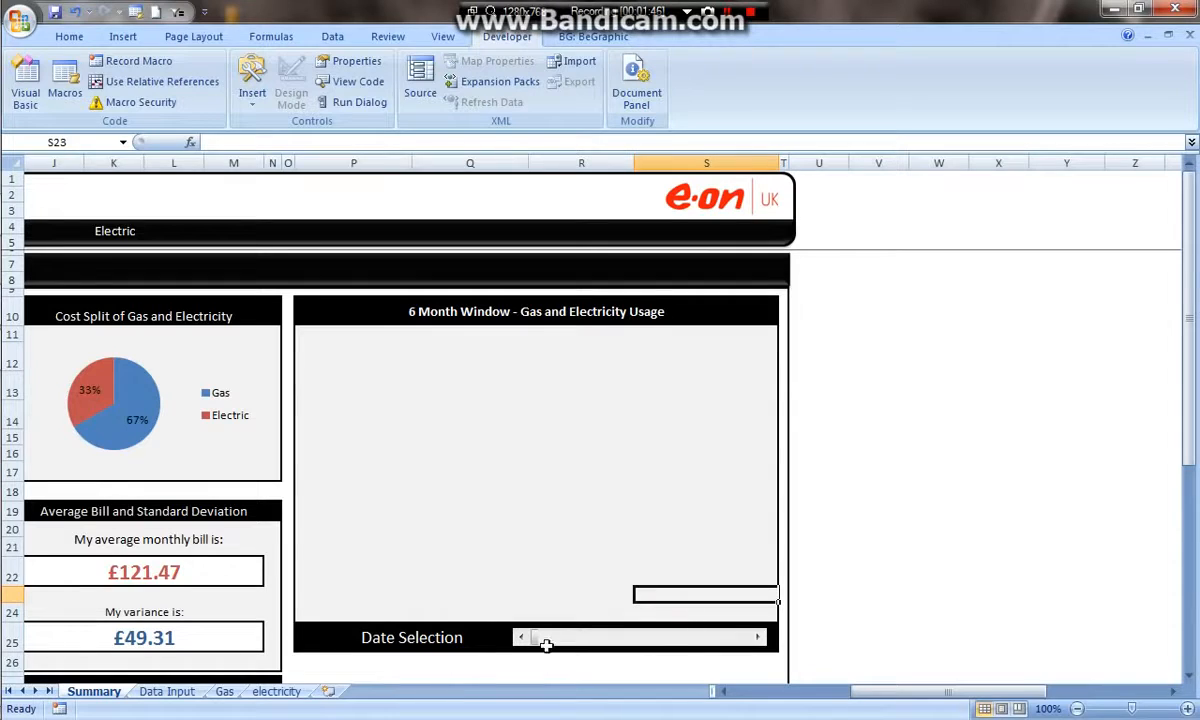
left_click(879, 263)
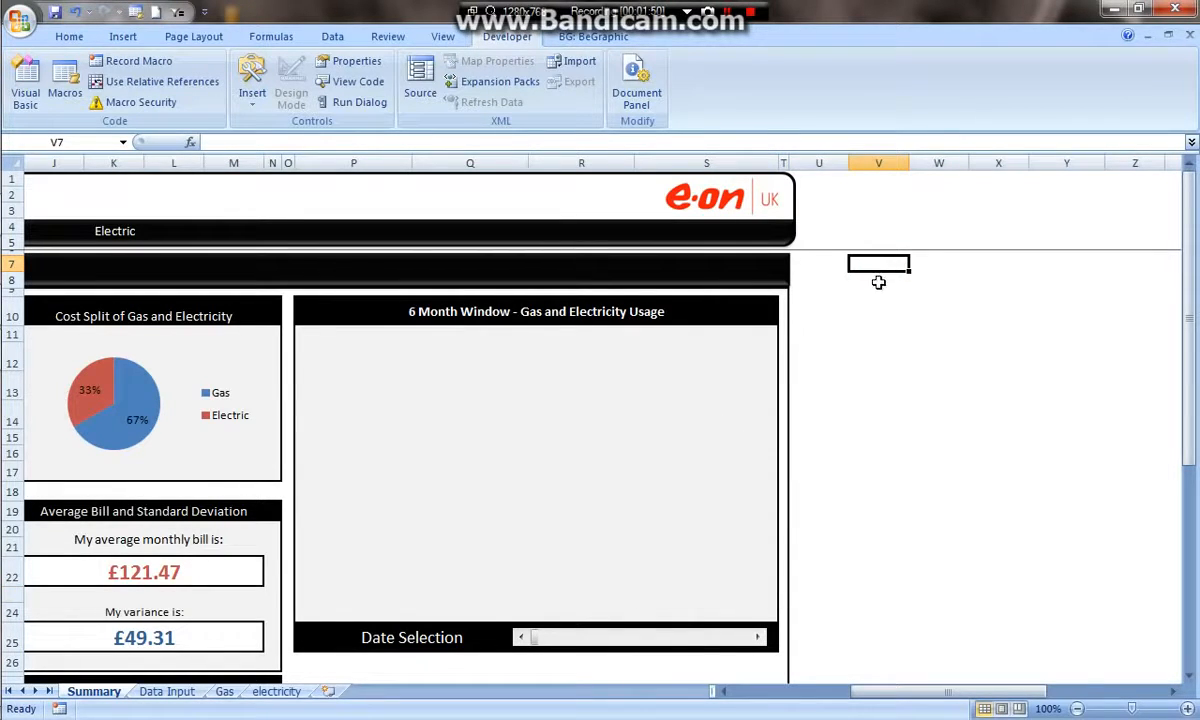
- Link the scroll bar to cell $V$7 through Format Control and step it forward once to test it
right_click(684, 638)
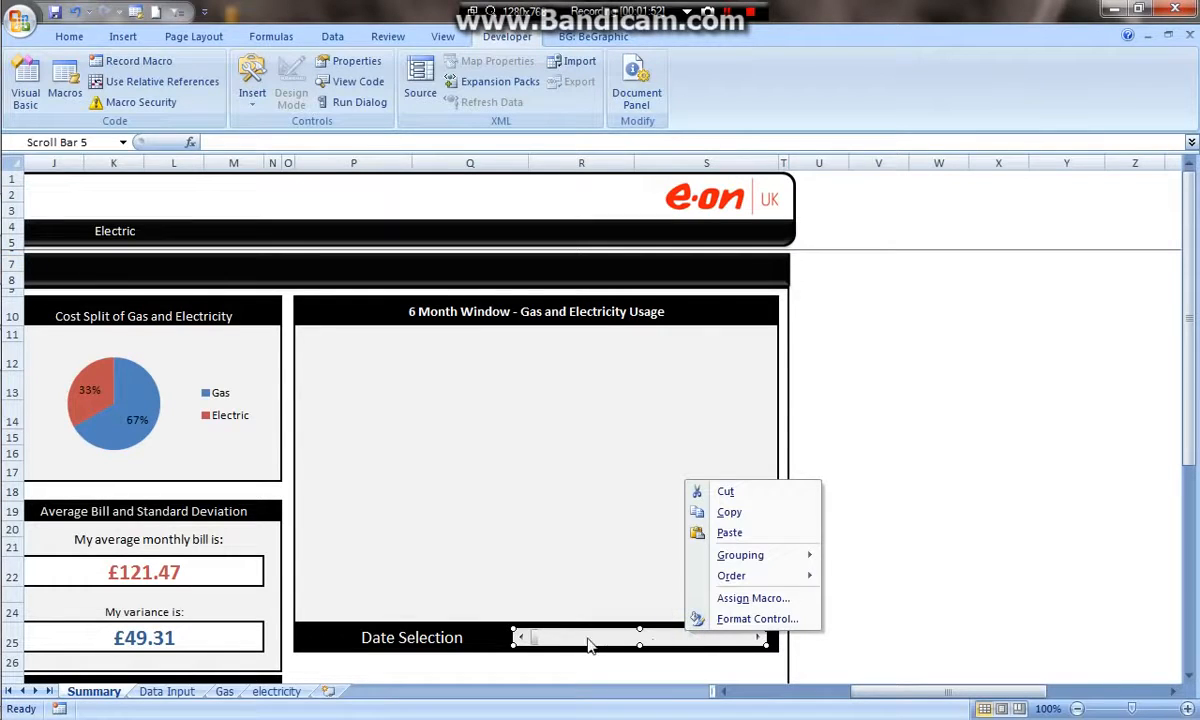
left_click(730, 619)
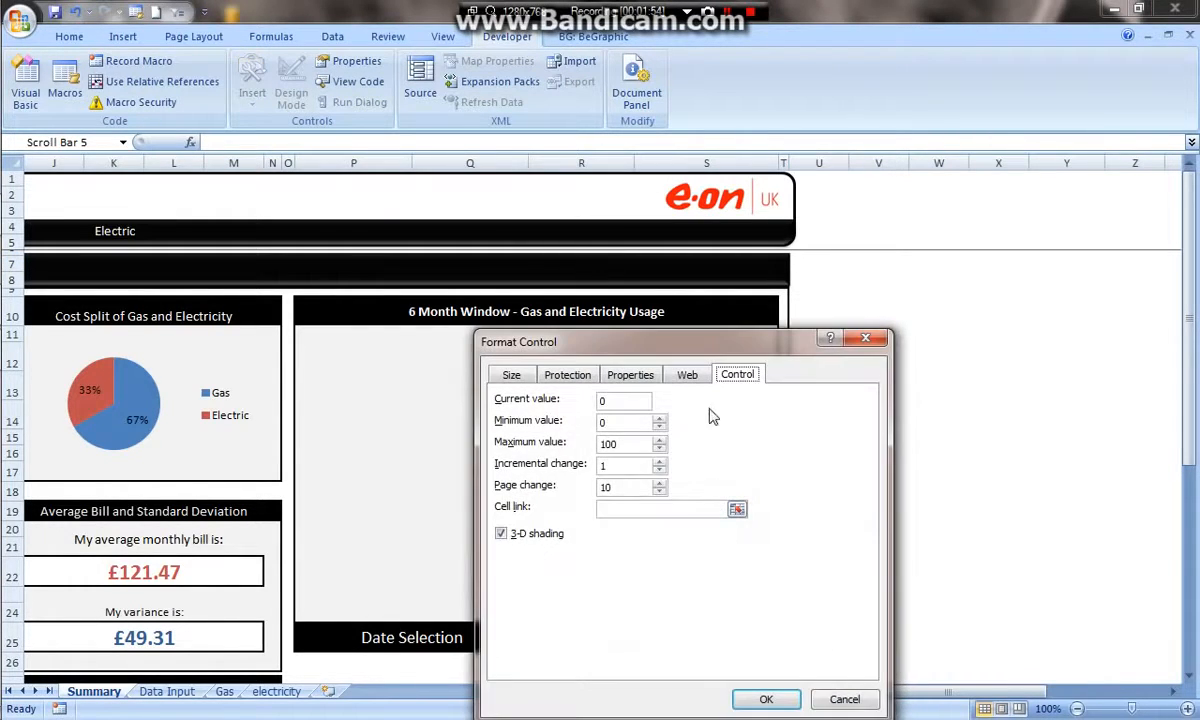
left_click_drag(725, 337, 383, 162)
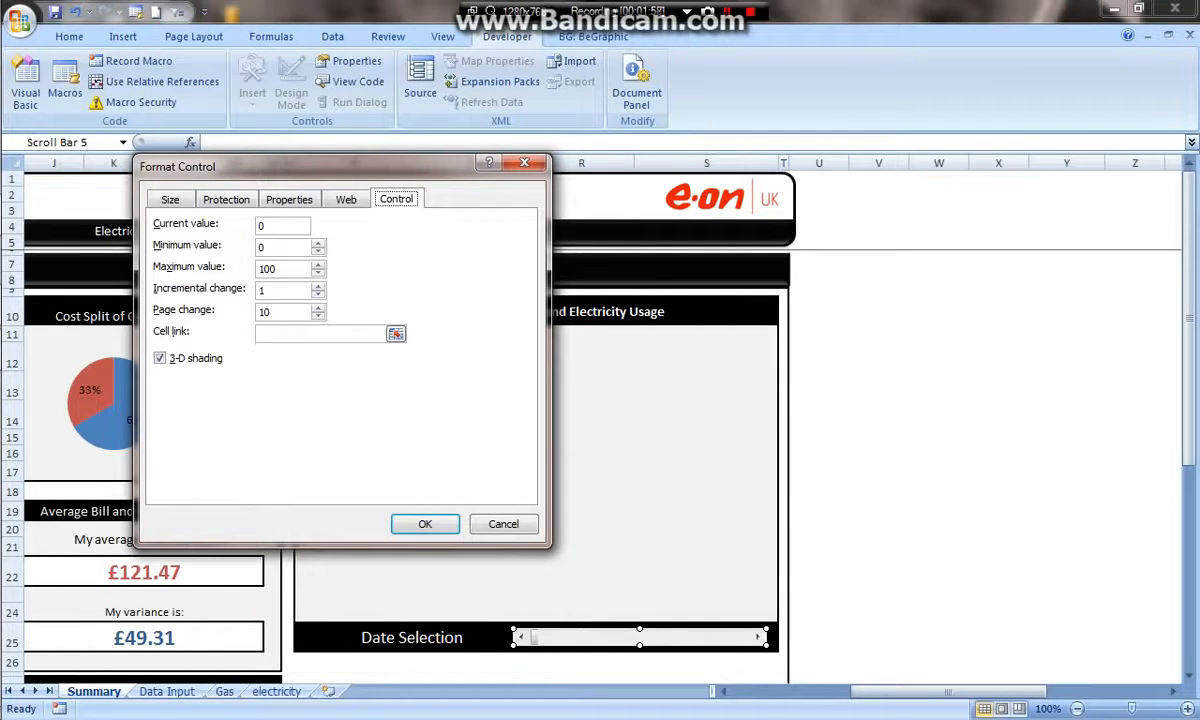
left_click(396, 334)
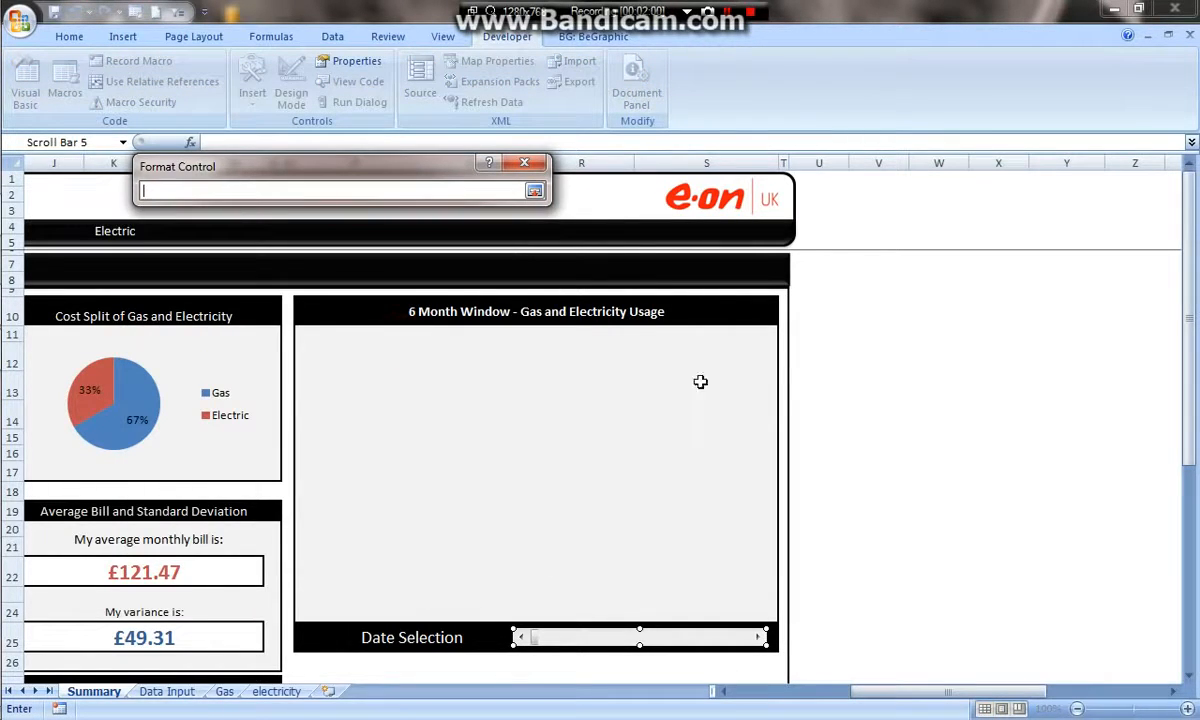
left_click(883, 269)
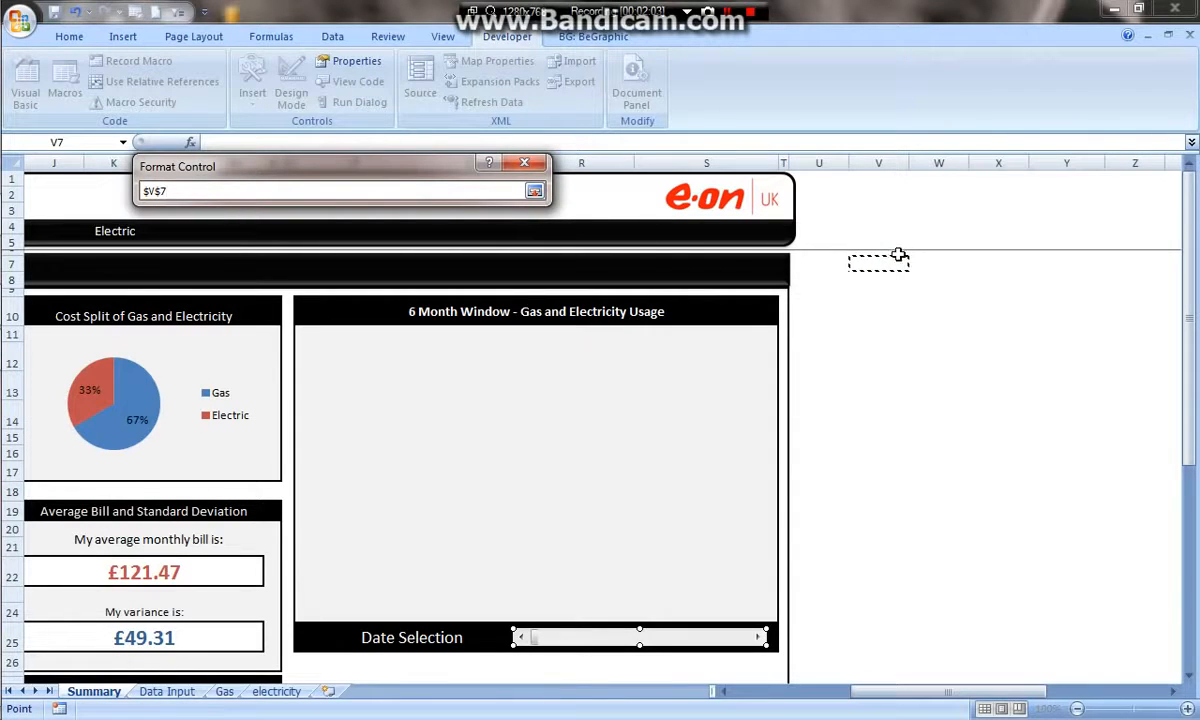
left_click(534, 191)
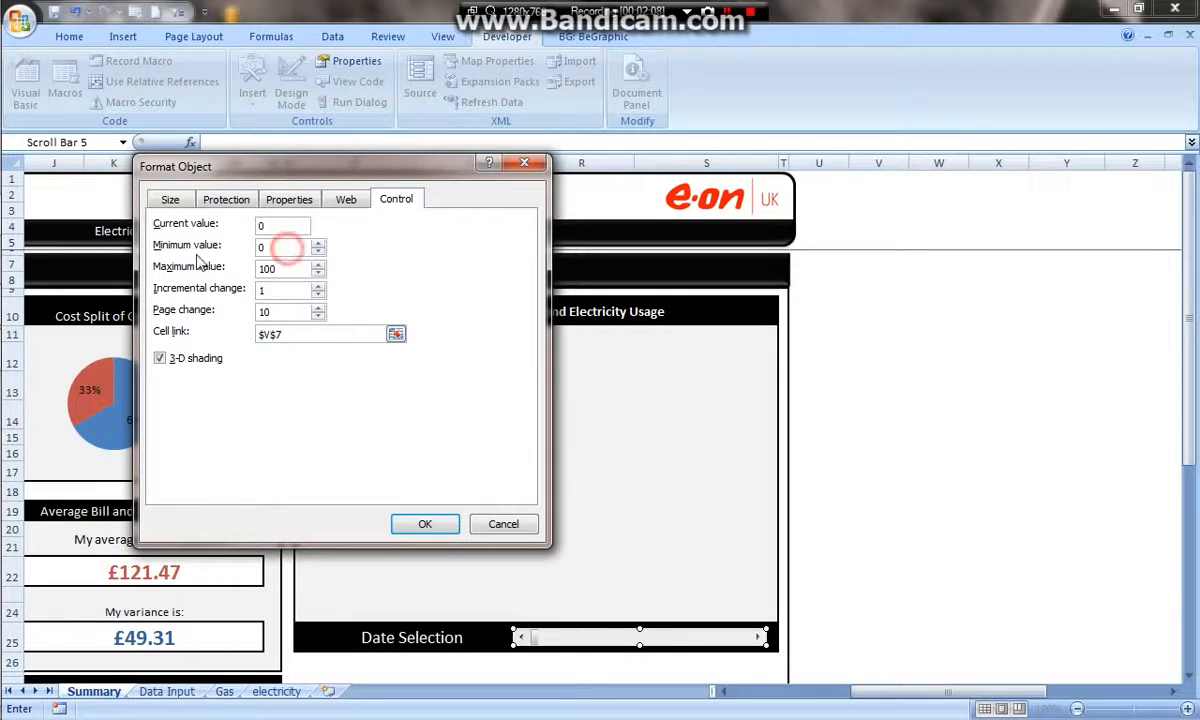
double_click(267, 268)
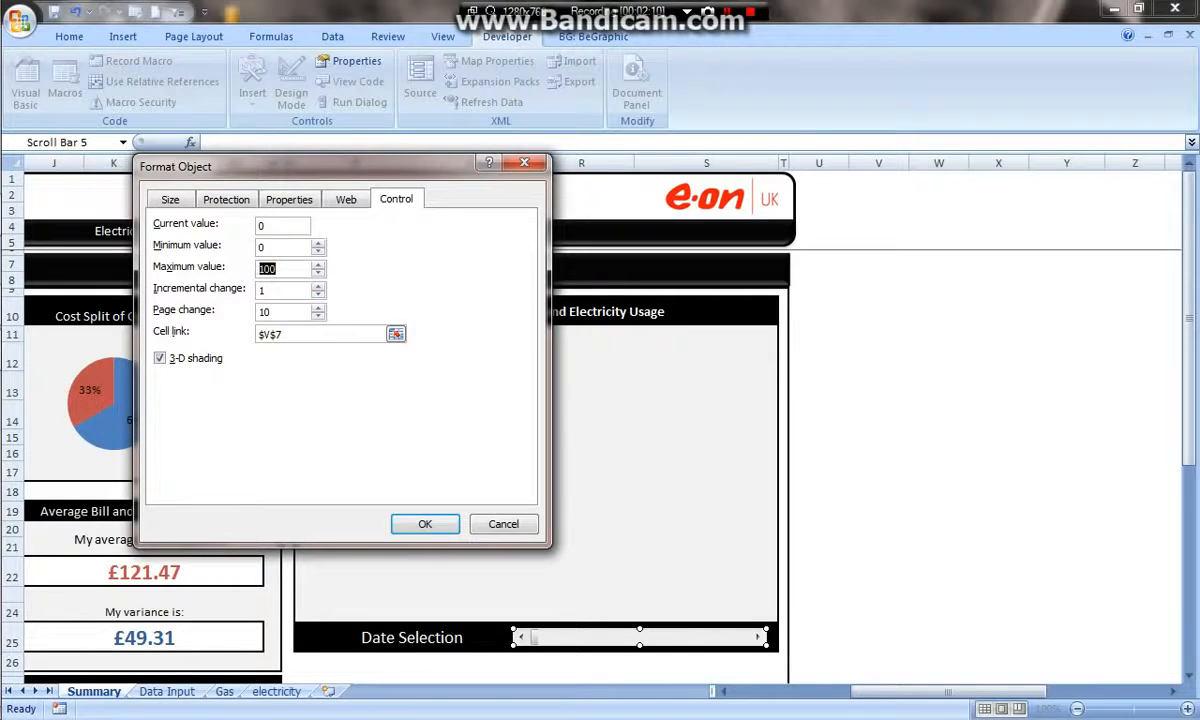
left_click(281, 268)
left_click(420, 523)
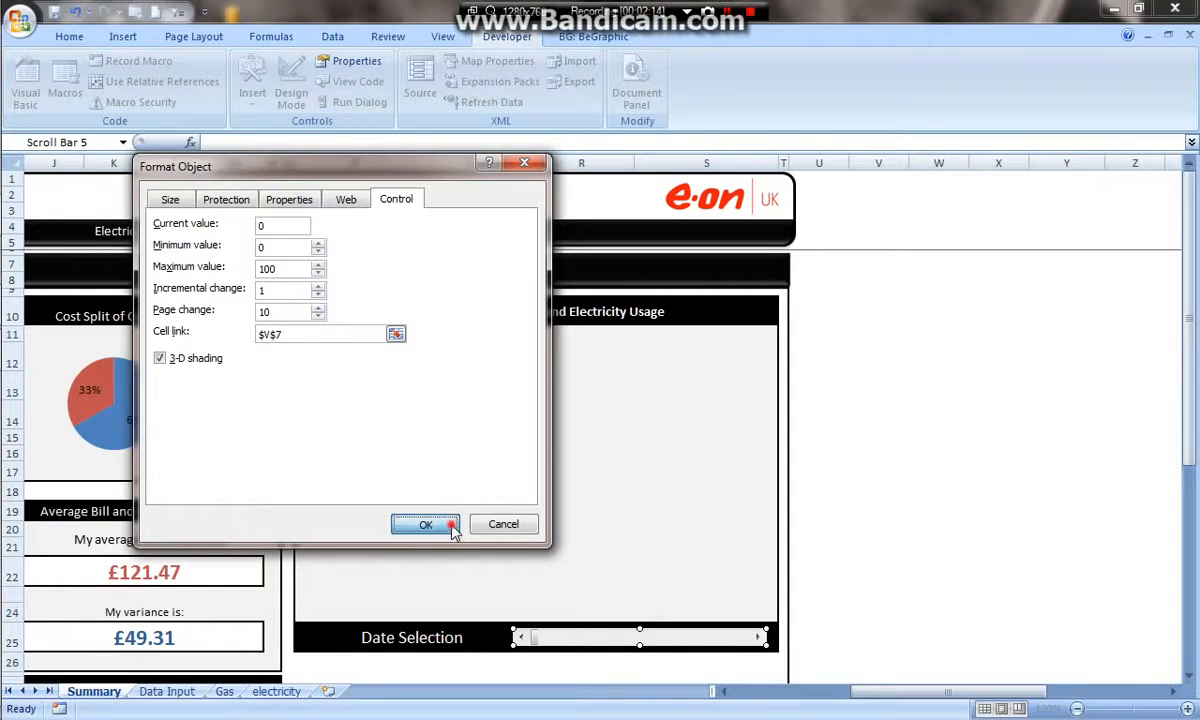
left_click(930, 572)
left_click(758, 641)
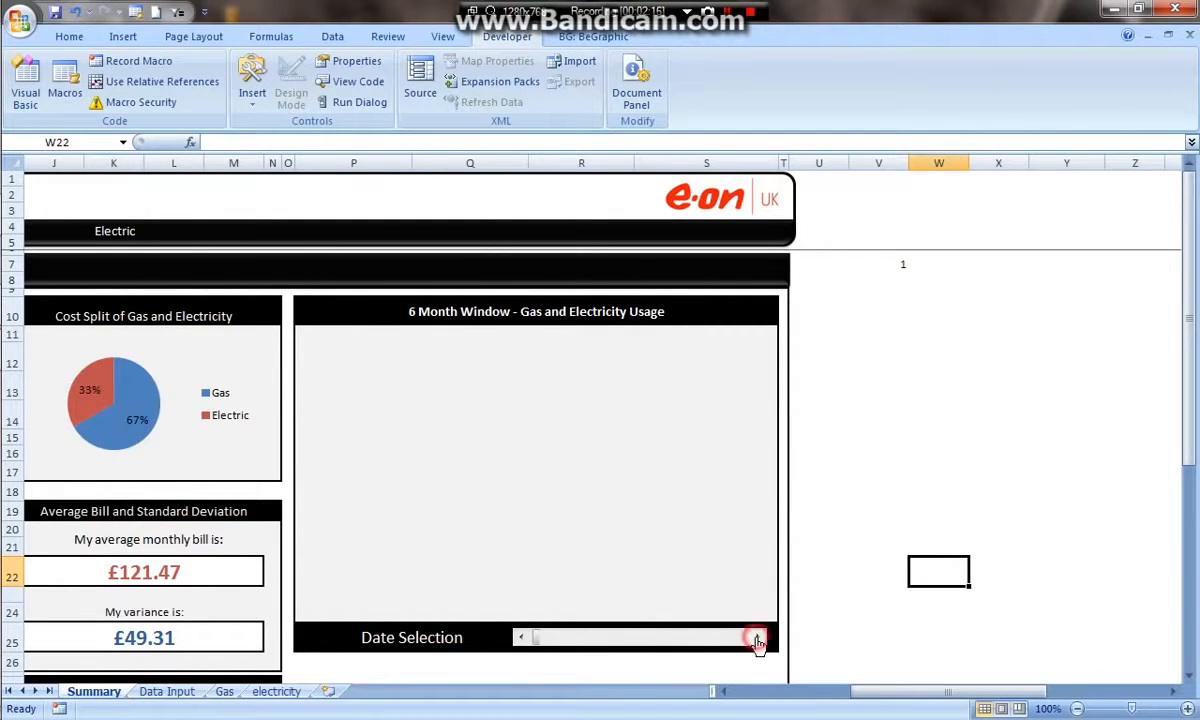
- Step the scroll bar forward repeatedly to test how its linked cell V7 responds
left_click(758, 641)
left_click(758, 641)
left_click(758, 641)
left_click(910, 262)
left_click(760, 638)
left_click(759, 638)
left_click(758, 637)
left_click(758, 637)
left_click(758, 637)
left_click(758, 637)
left_click(758, 637)
left_click(758, 637)
left_click(758, 637)
left_click(758, 637)
left_click(759, 638)
left_click(760, 640)
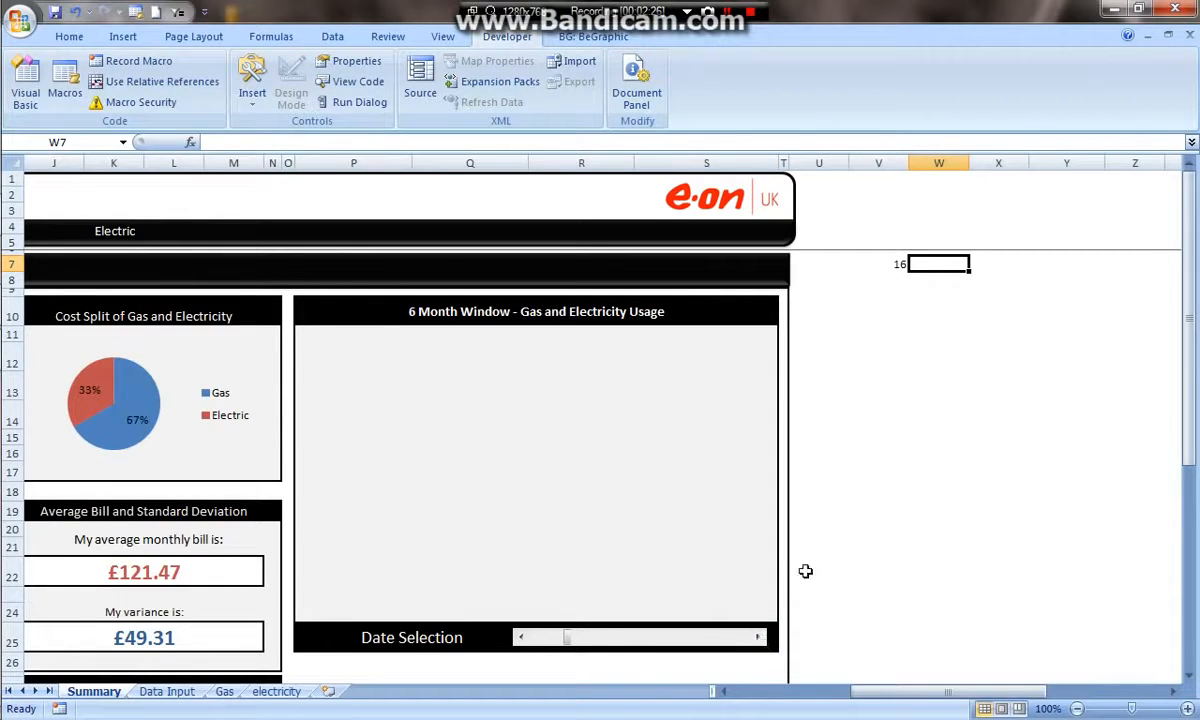
- Review the month rows on the Data Input sheet and step the scroll bar back on the Summary sheet
left_click(166, 691)
left_click_drag(80, 282, 86, 505)
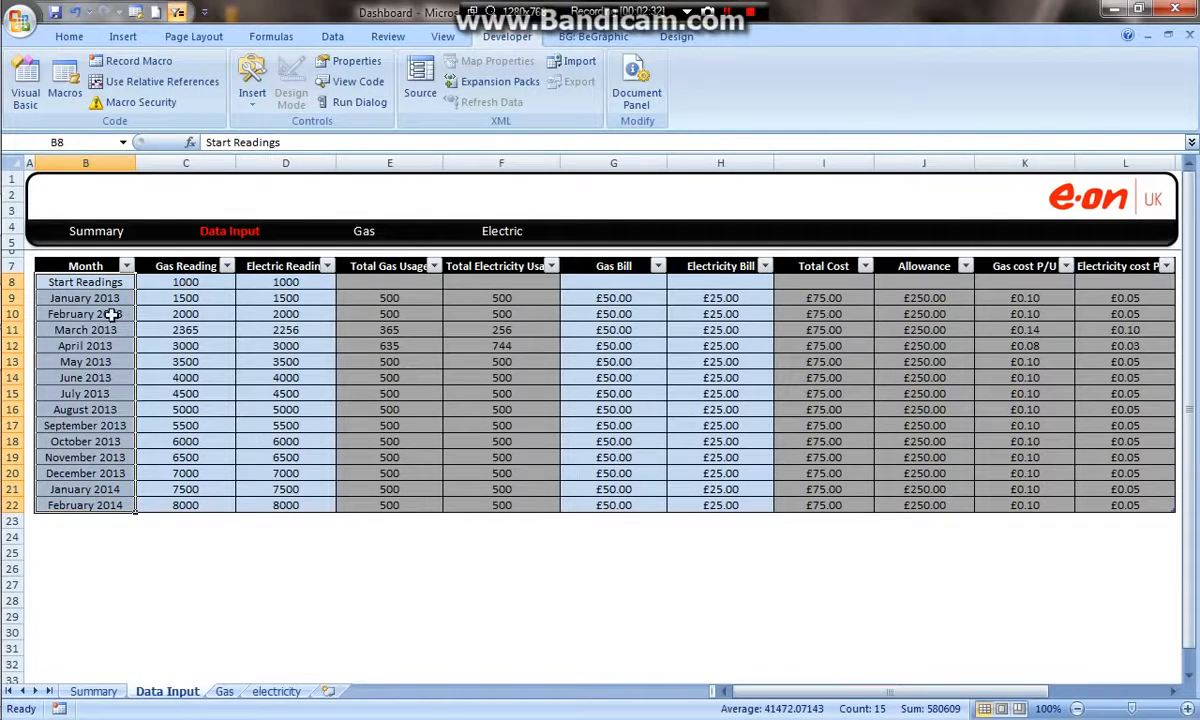
left_click(100, 692)
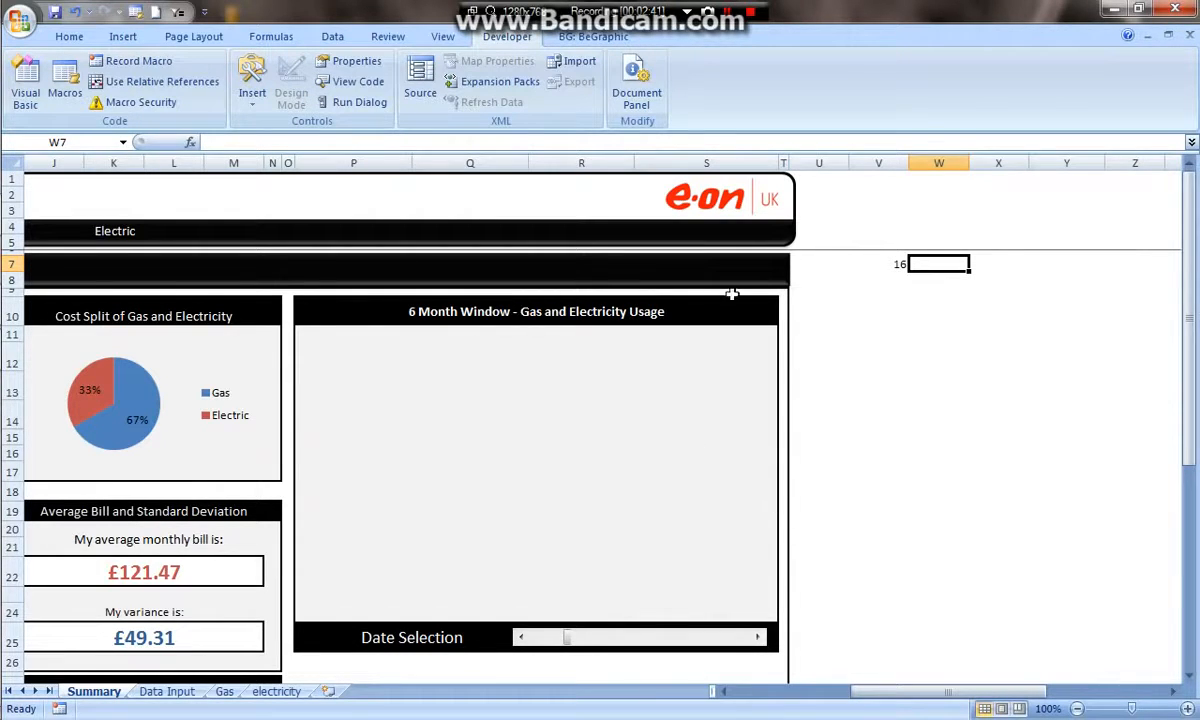
left_click(520, 640)
left_click(166, 691)
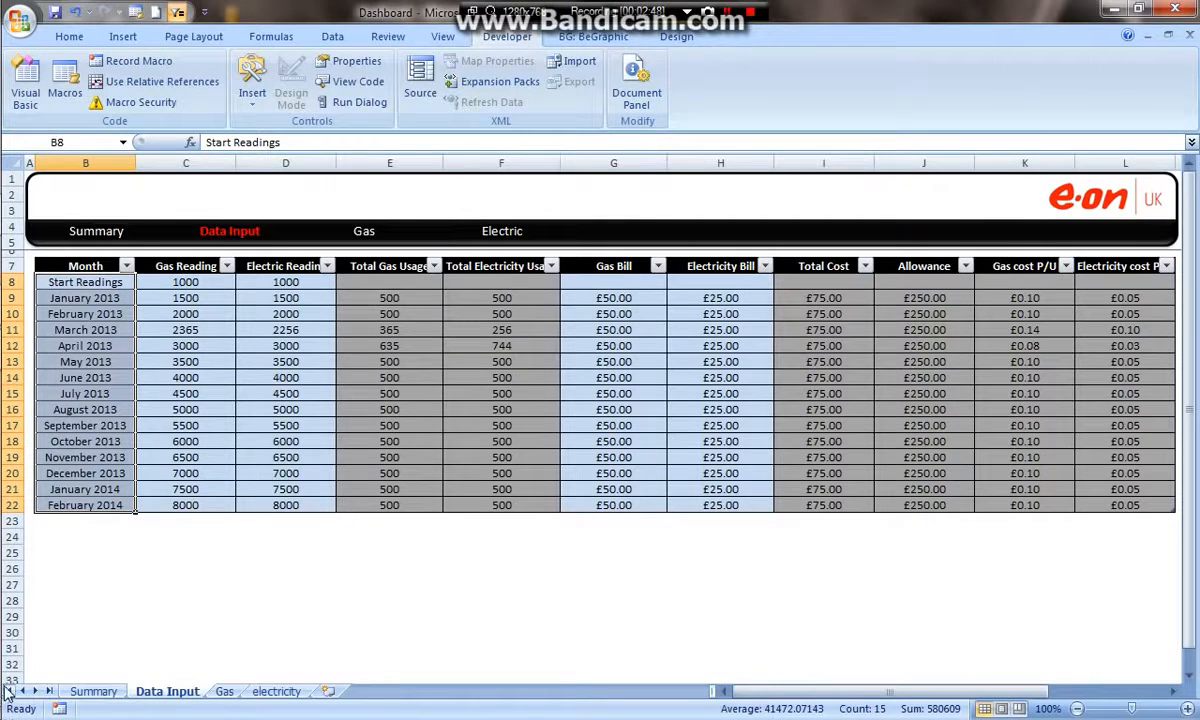
left_click(90, 691)
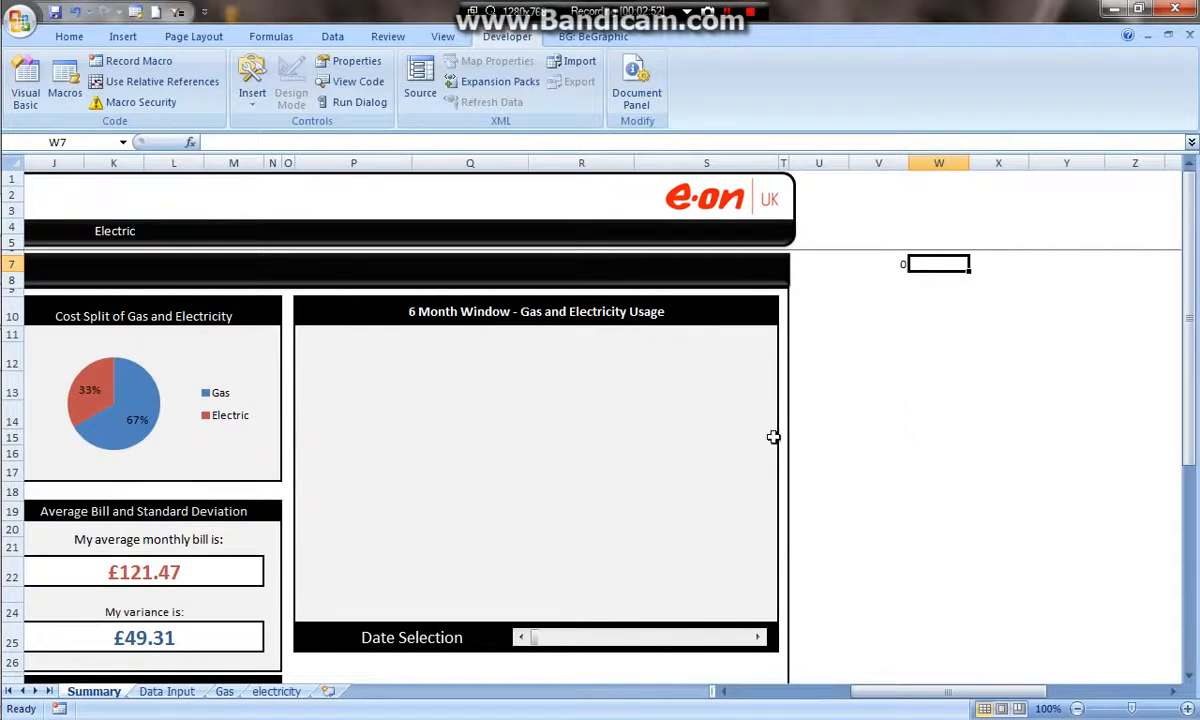
- Begin an OFFSET formula in Y12 using 'Data Input'!B9 as its reference
left_click(996, 308)
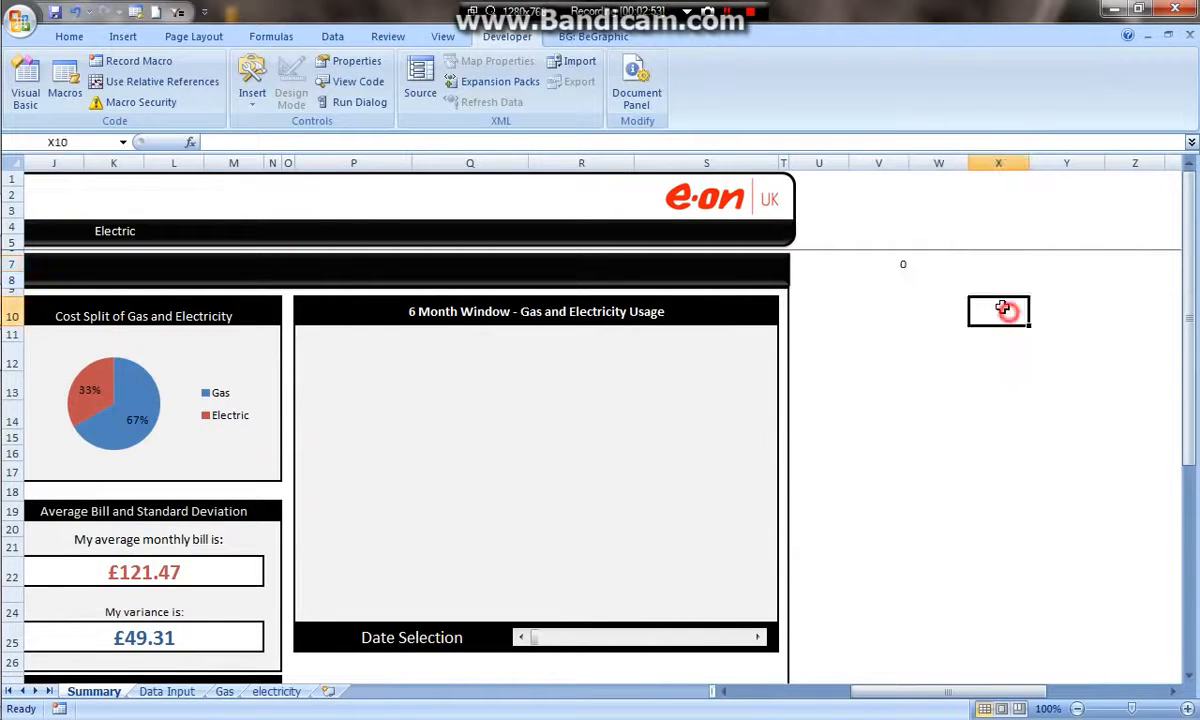
left_click(898, 266)
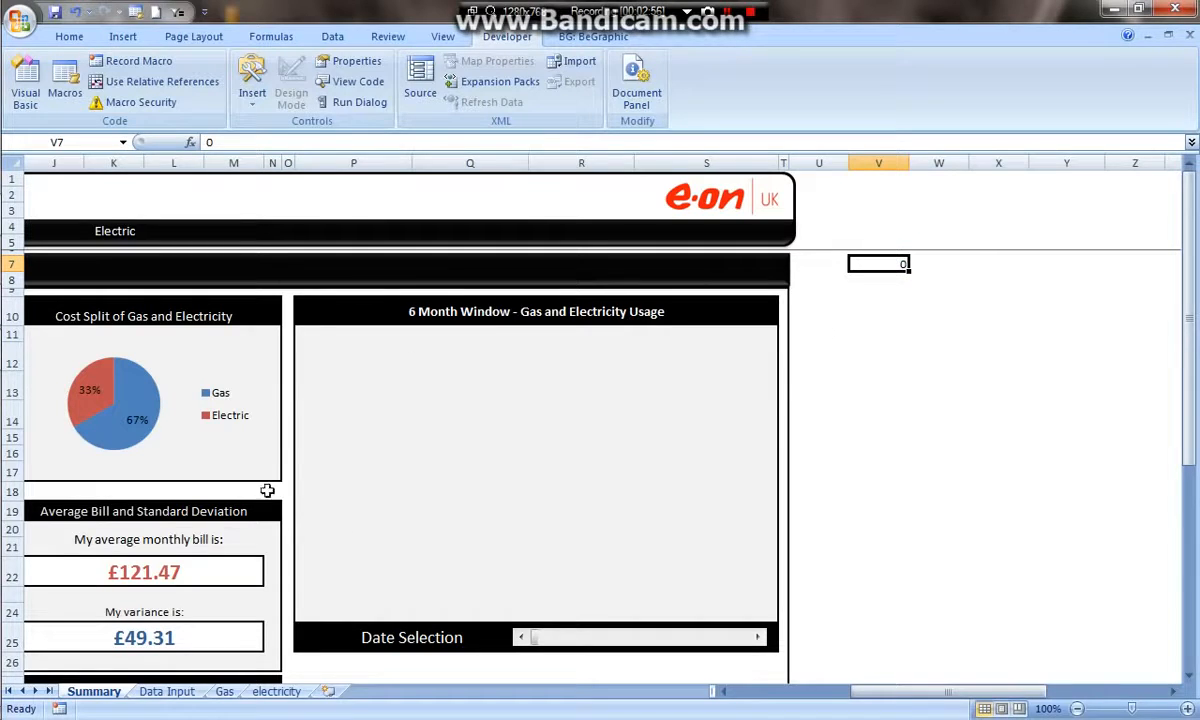
left_click(988, 312)
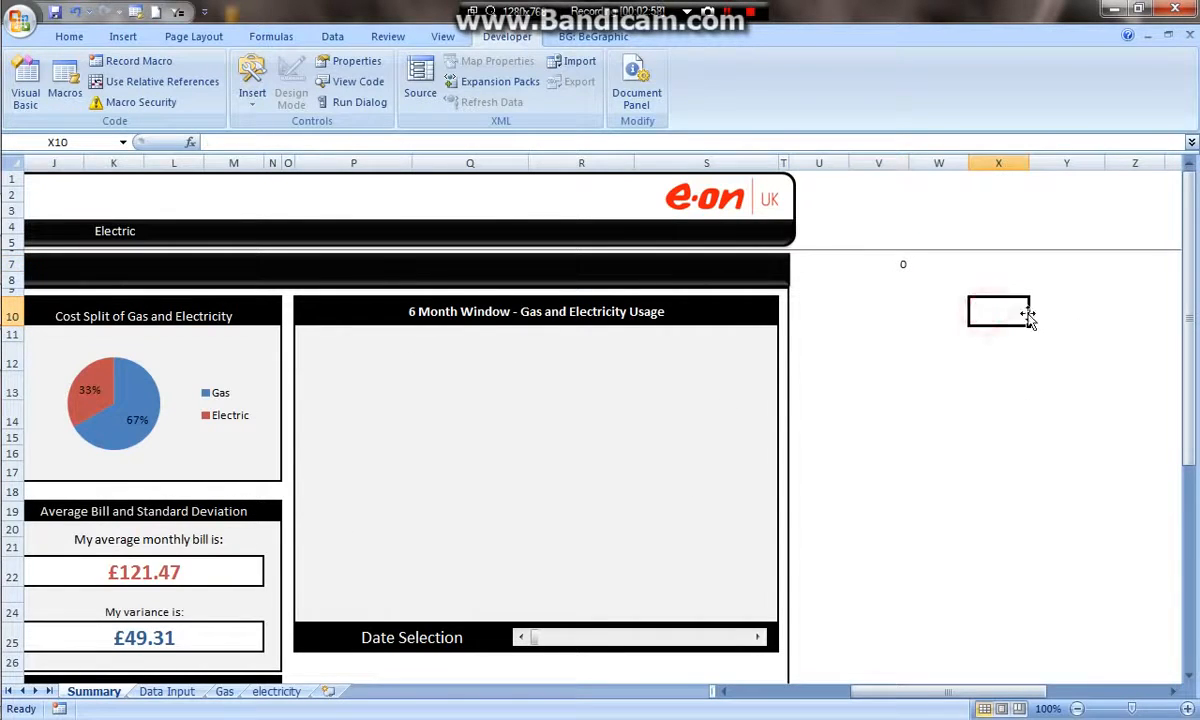
left_click(1018, 351)
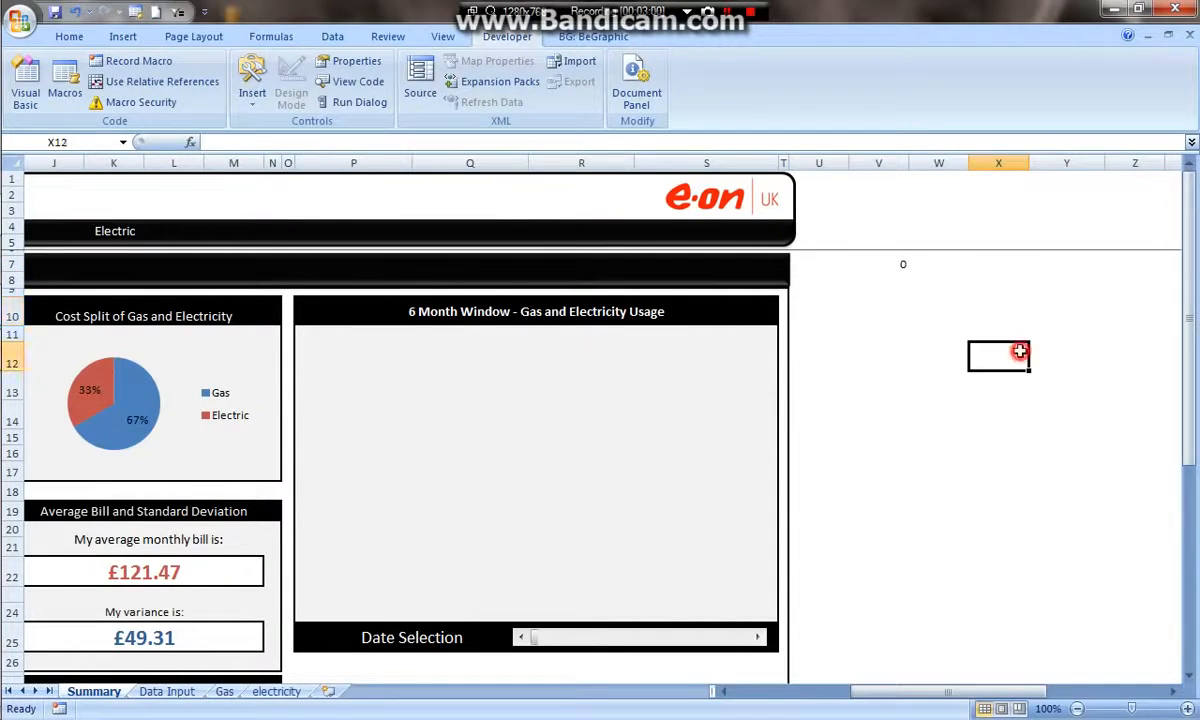
left_click(1042, 350)
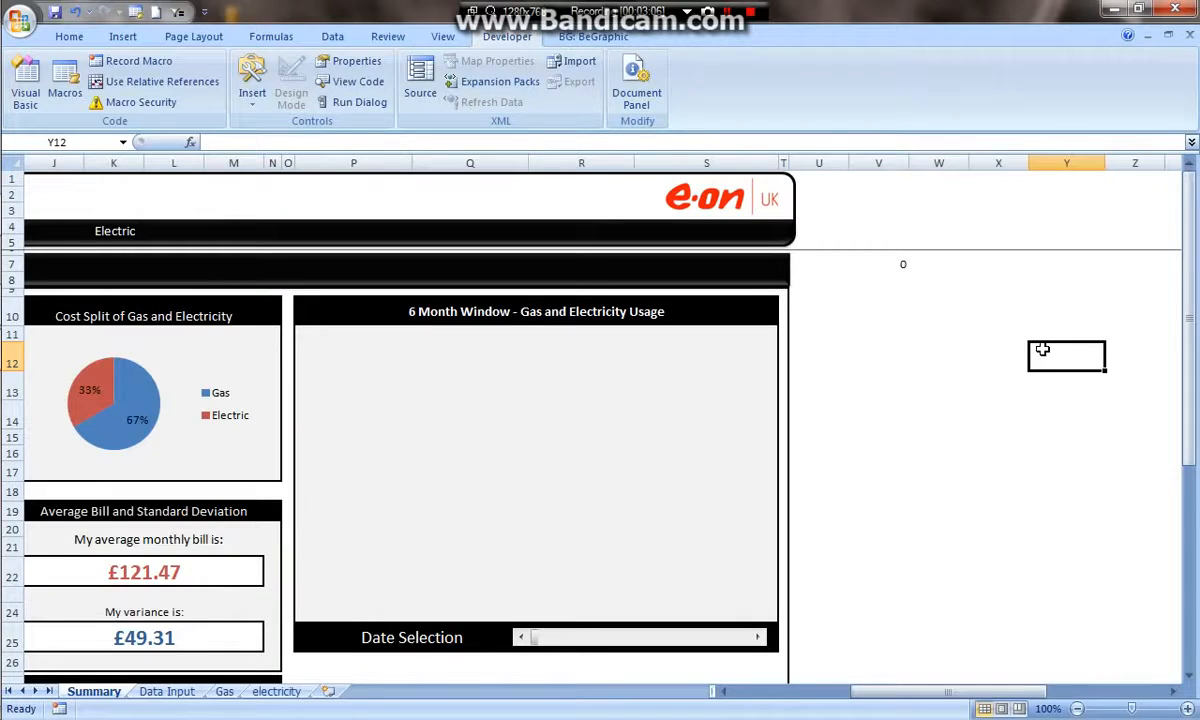
type("=off")
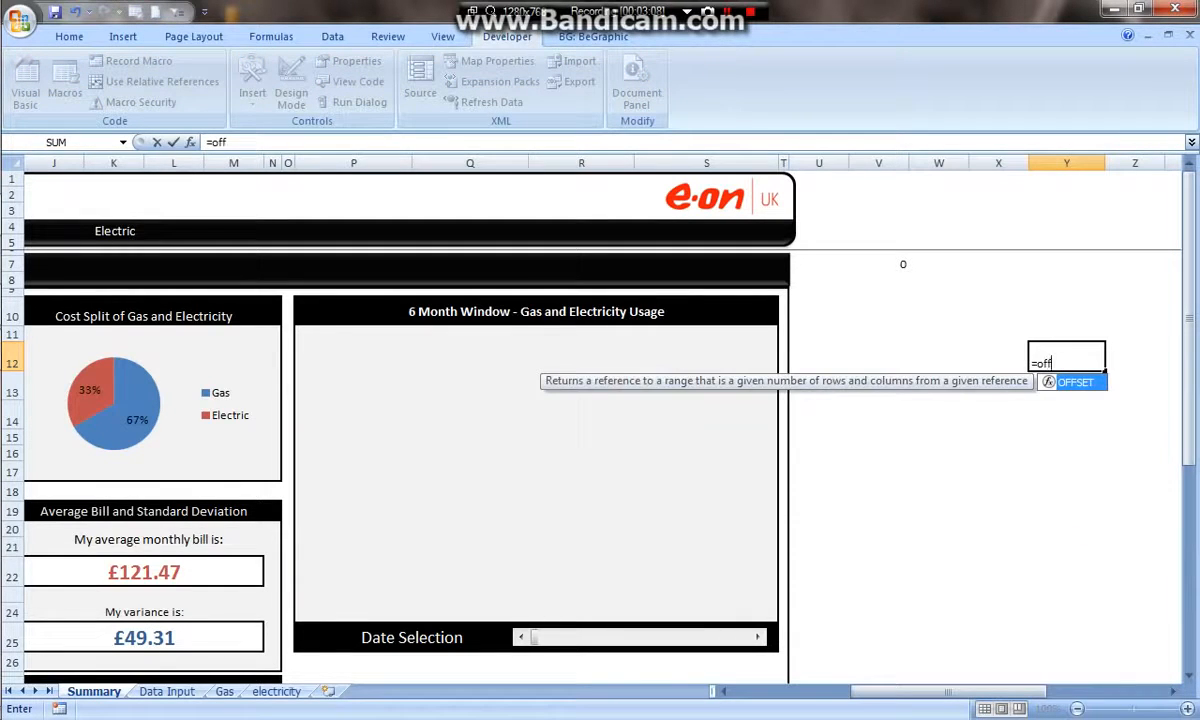
type("set(")
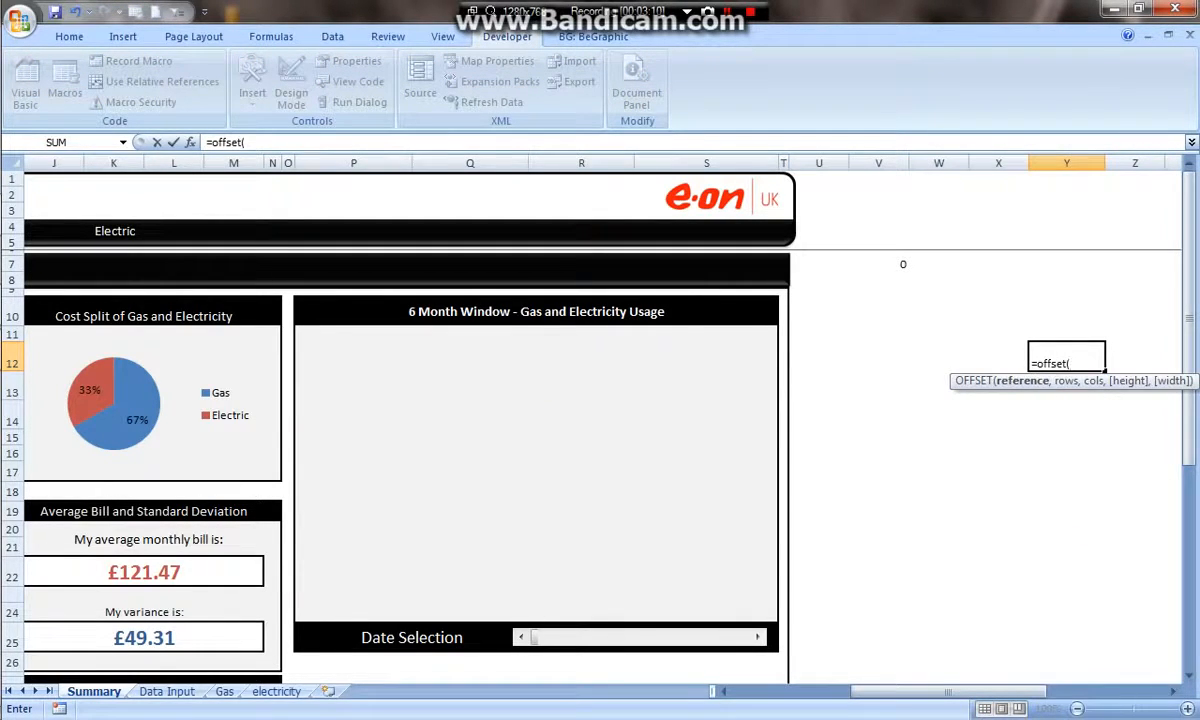
left_click(166, 691)
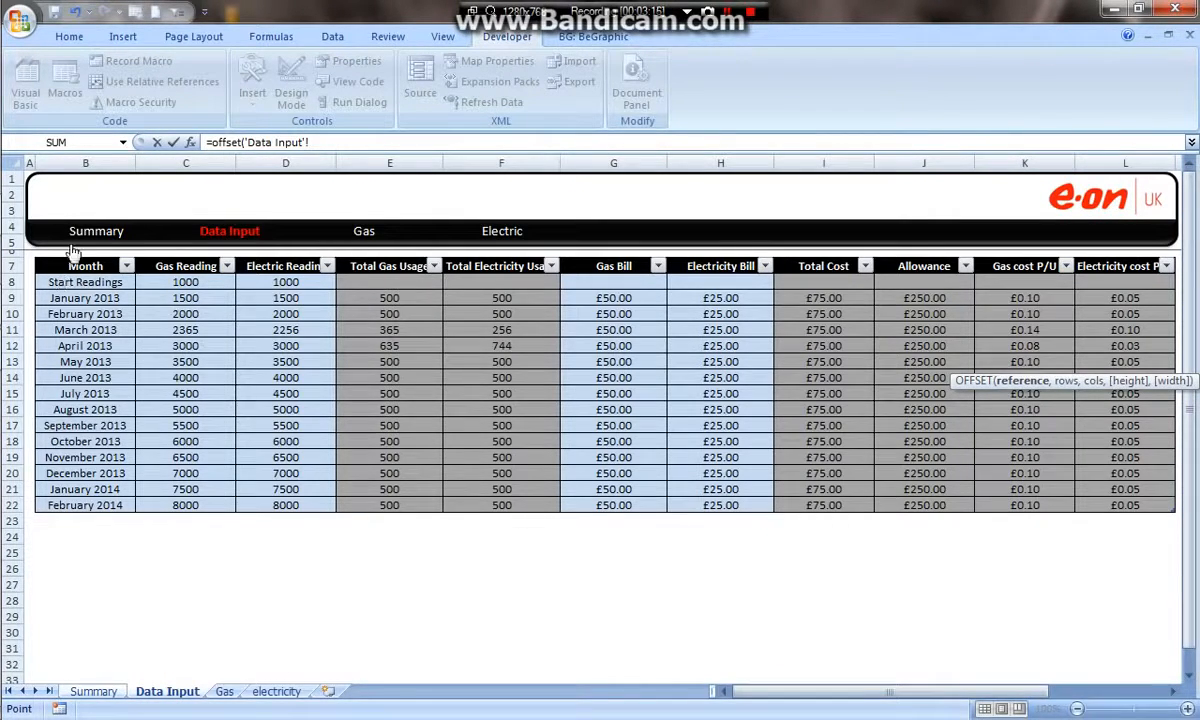
left_click(86, 298)
left_click(338, 143)
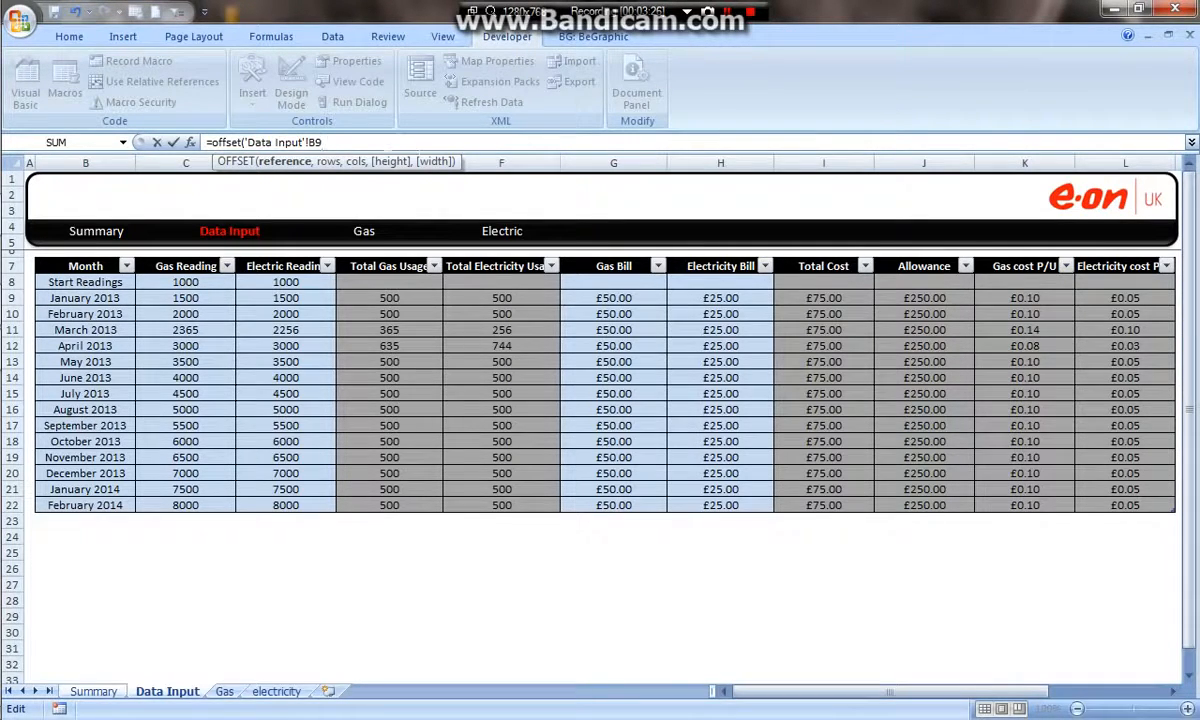
- Add the scroll bar's linked cell Summary!$V$7 as the OFFSET rows argument
type(",")
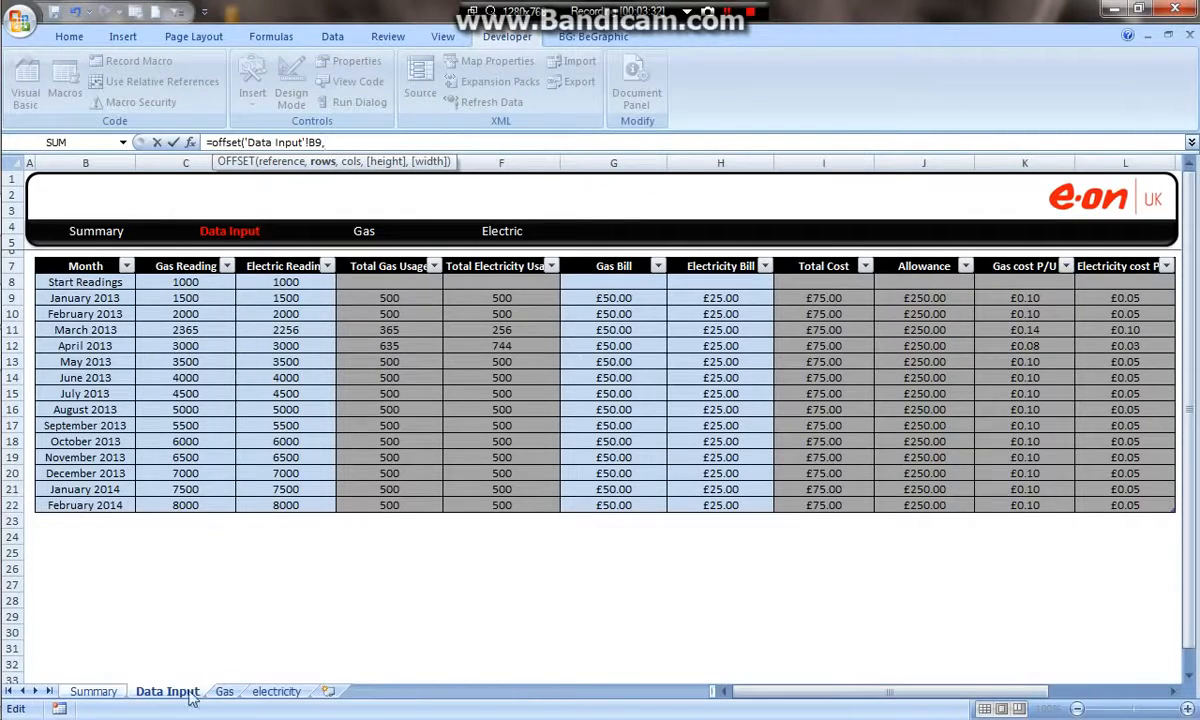
left_click(92, 693)
left_click(895, 262)
key("F4")
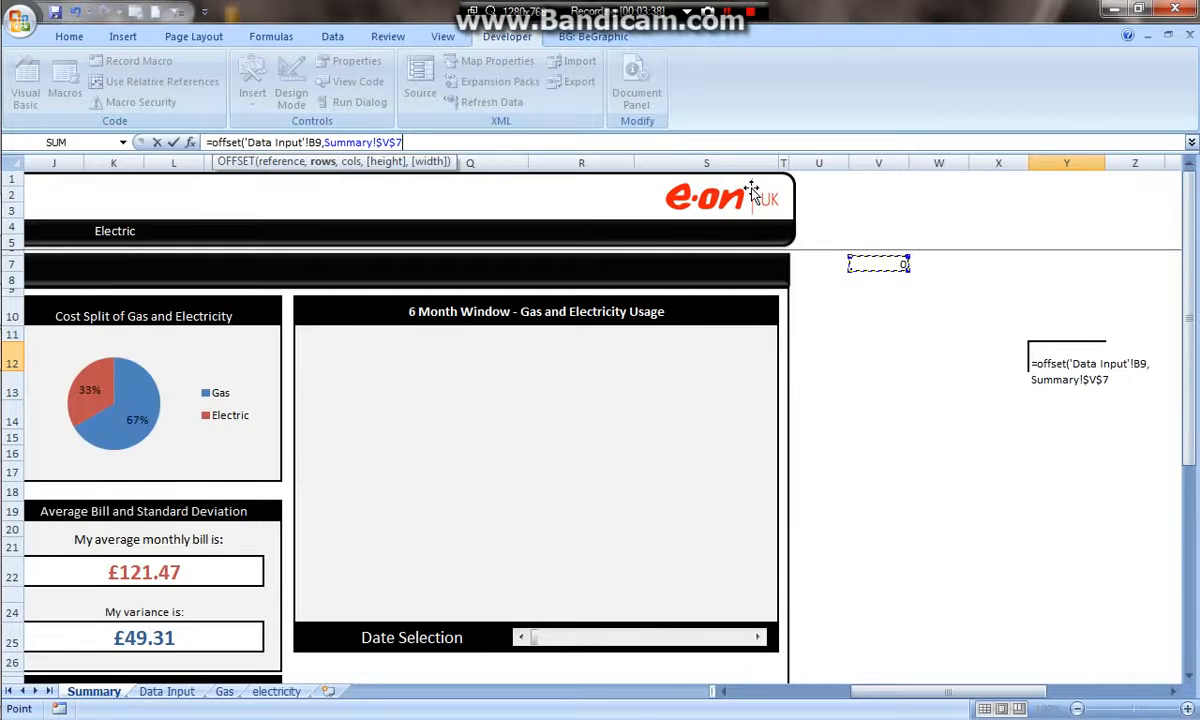
type(",")
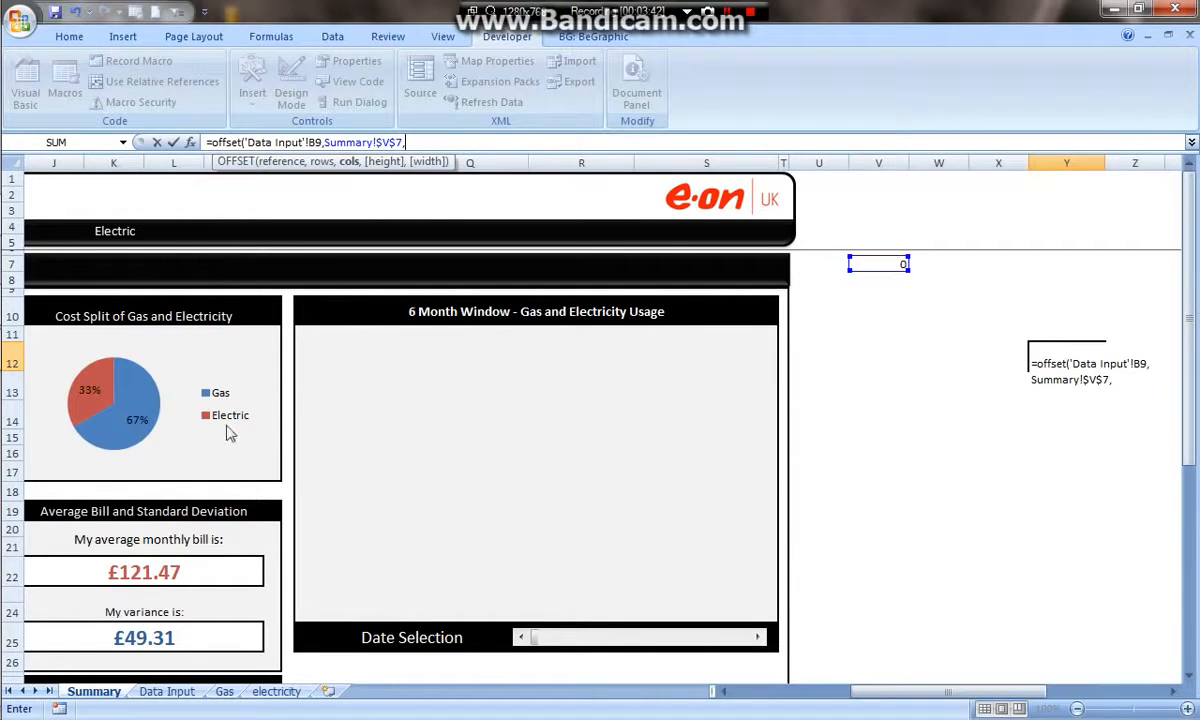
- Finish the formula as =OFFSET('Data Input'!B9,Summary!$V$7,,) and enter it
left_click(166, 691)
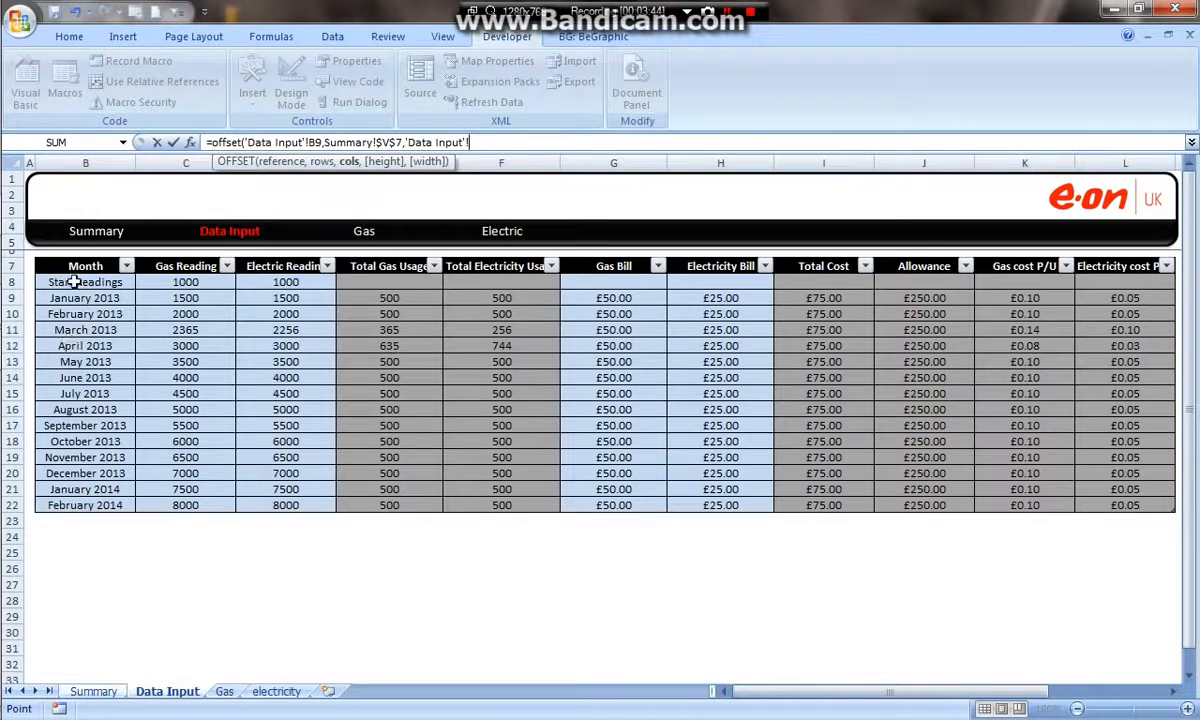
left_click(104, 690)
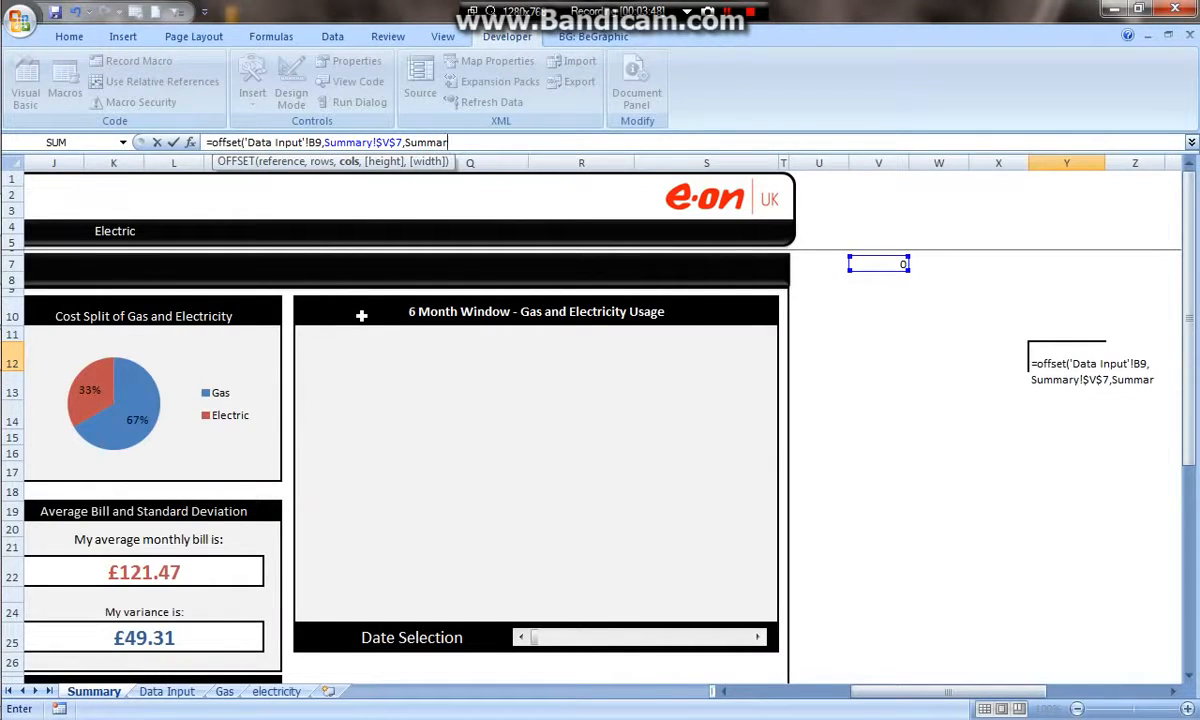
key("BackSpace")
key("BackSpace")
key("BackSpace")
key("BackSpace")
key("BackSpace")
key("BackSpace")
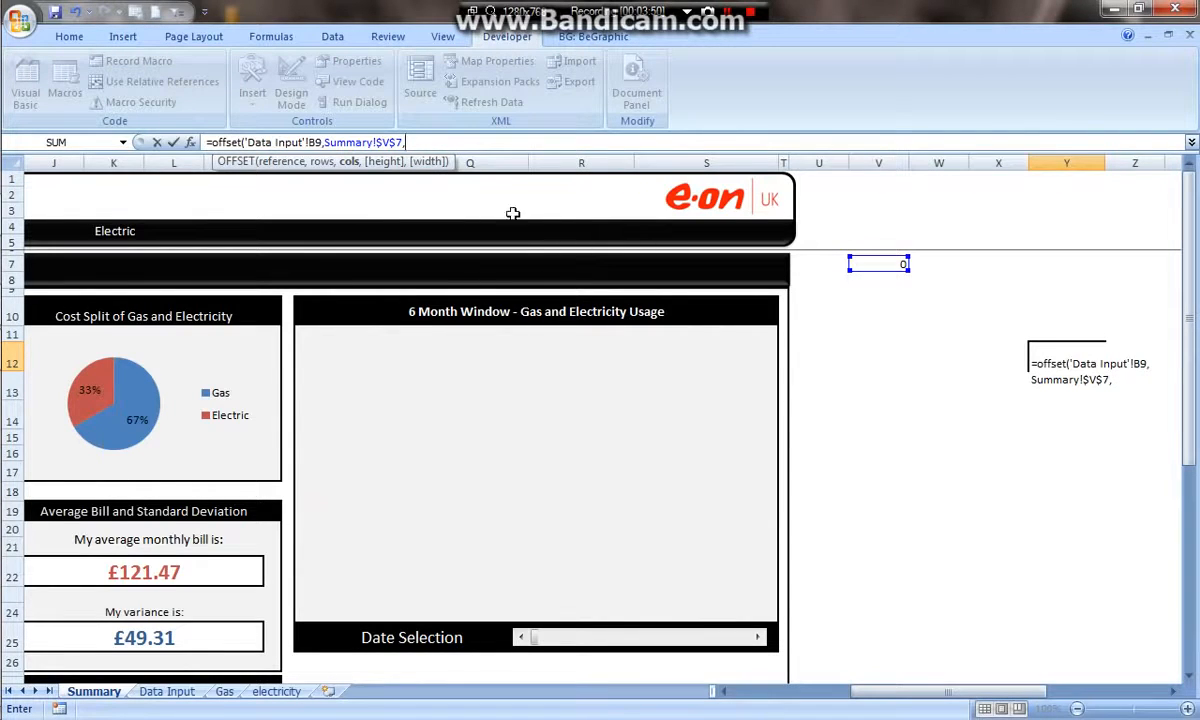
type(",")
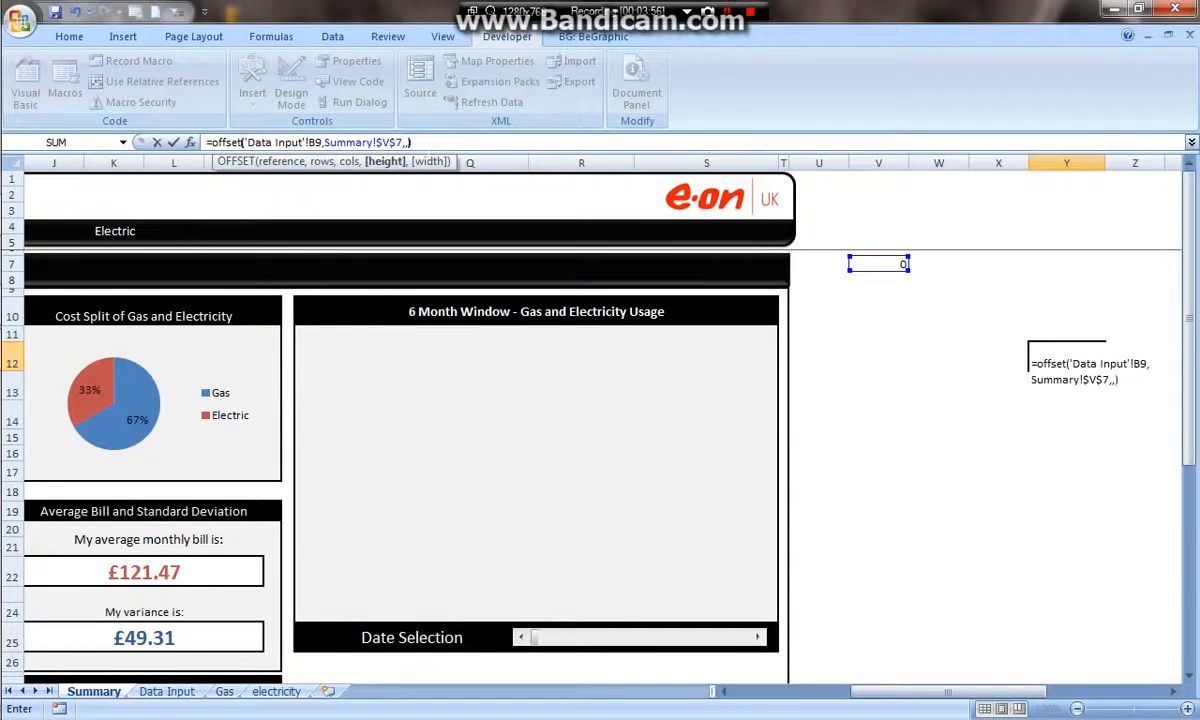
type(")")
key("Return")
- Format cells Y12 to Y17 with the custom date format mmmm yyyy
left_click_drag(1070, 362, 1065, 449)
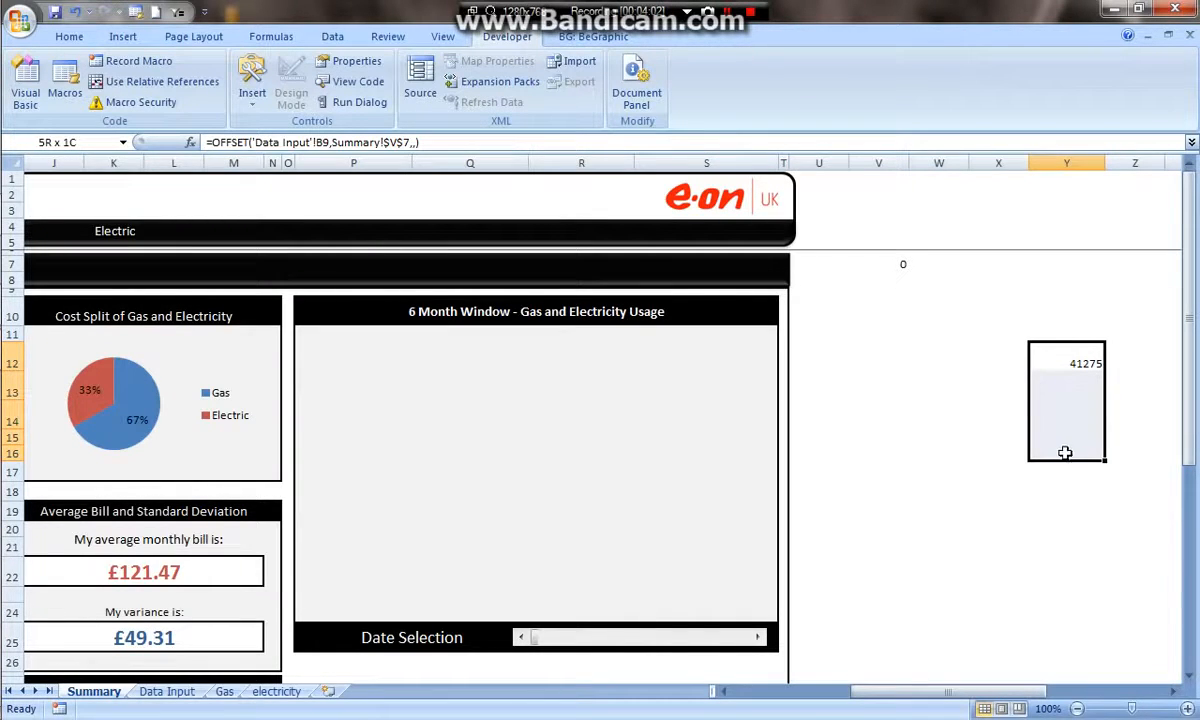
left_click_drag(1065, 453, 1063, 467)
right_click(1075, 395)
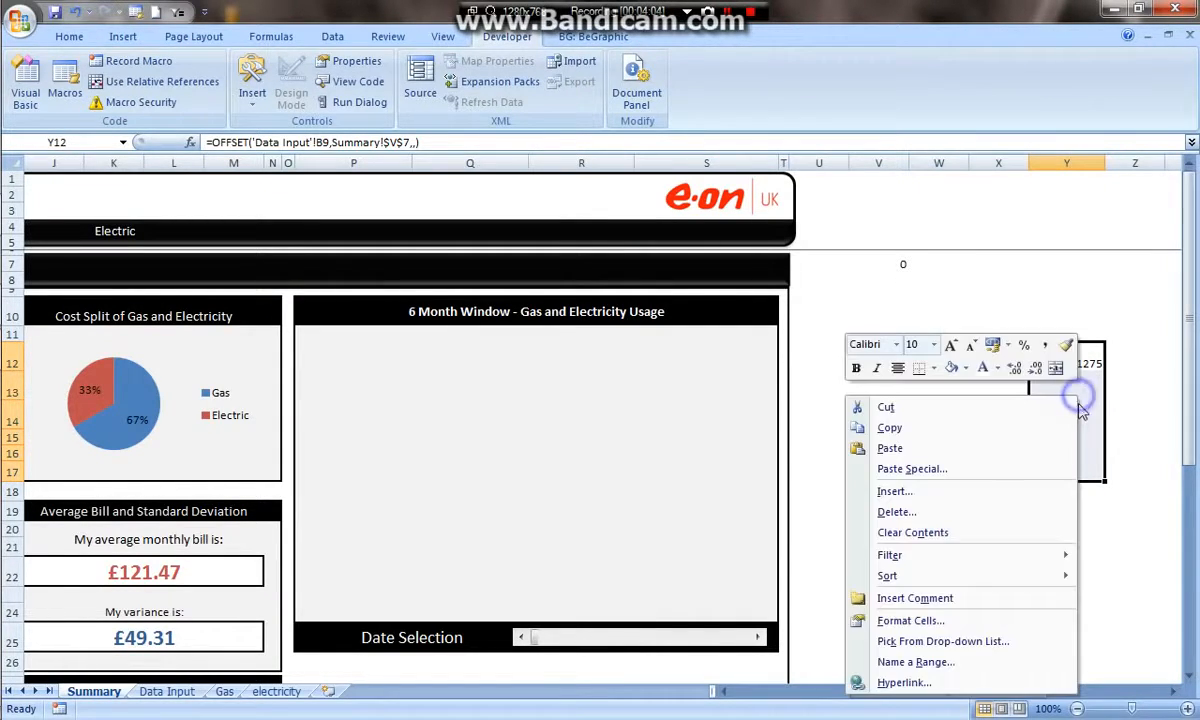
left_click(955, 617)
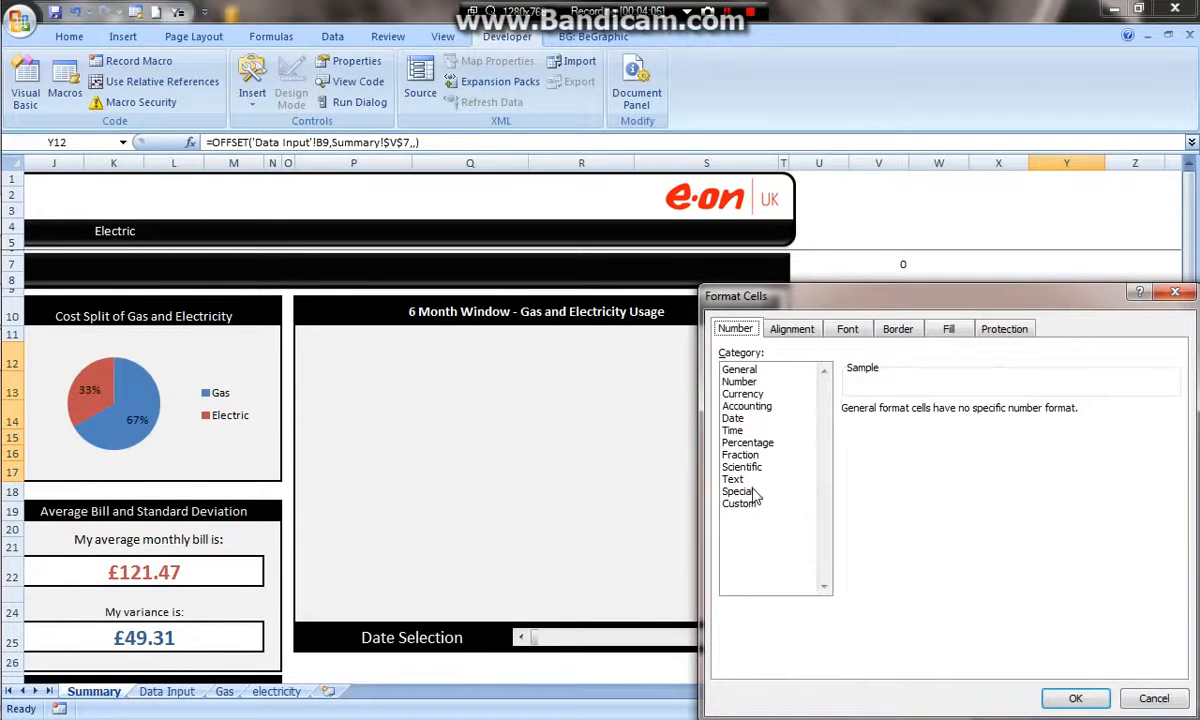
left_click(745, 505)
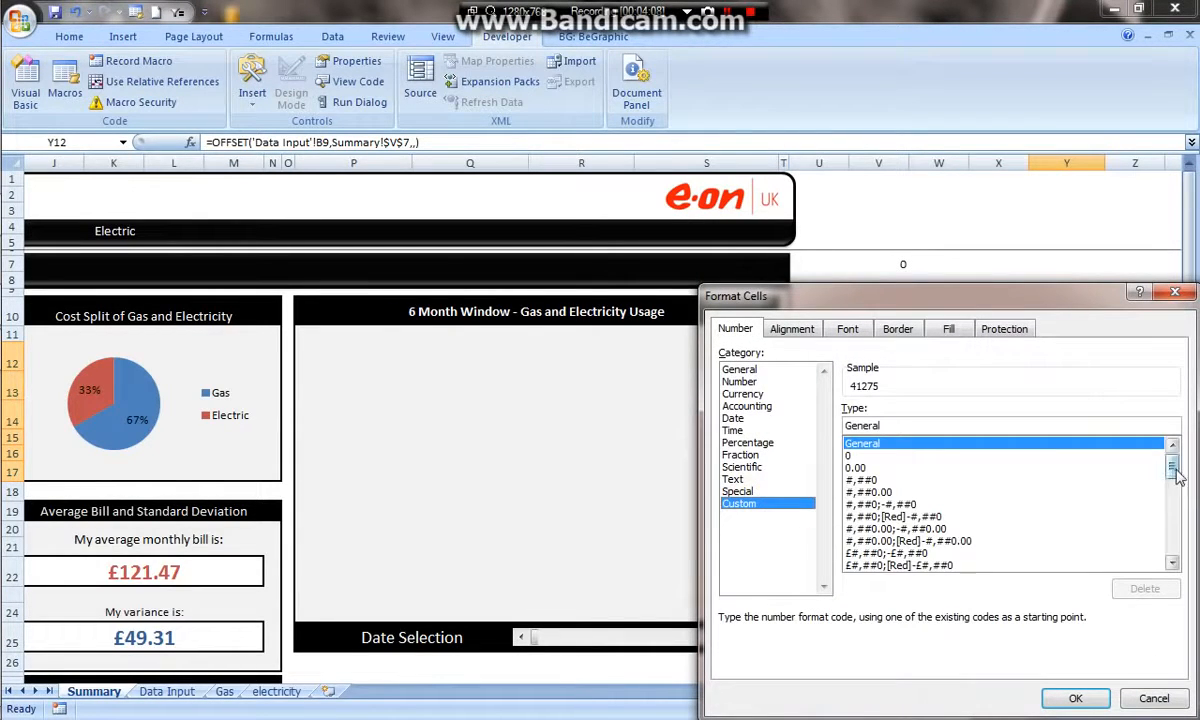
left_click_drag(1168, 461, 1172, 567)
left_click(868, 517)
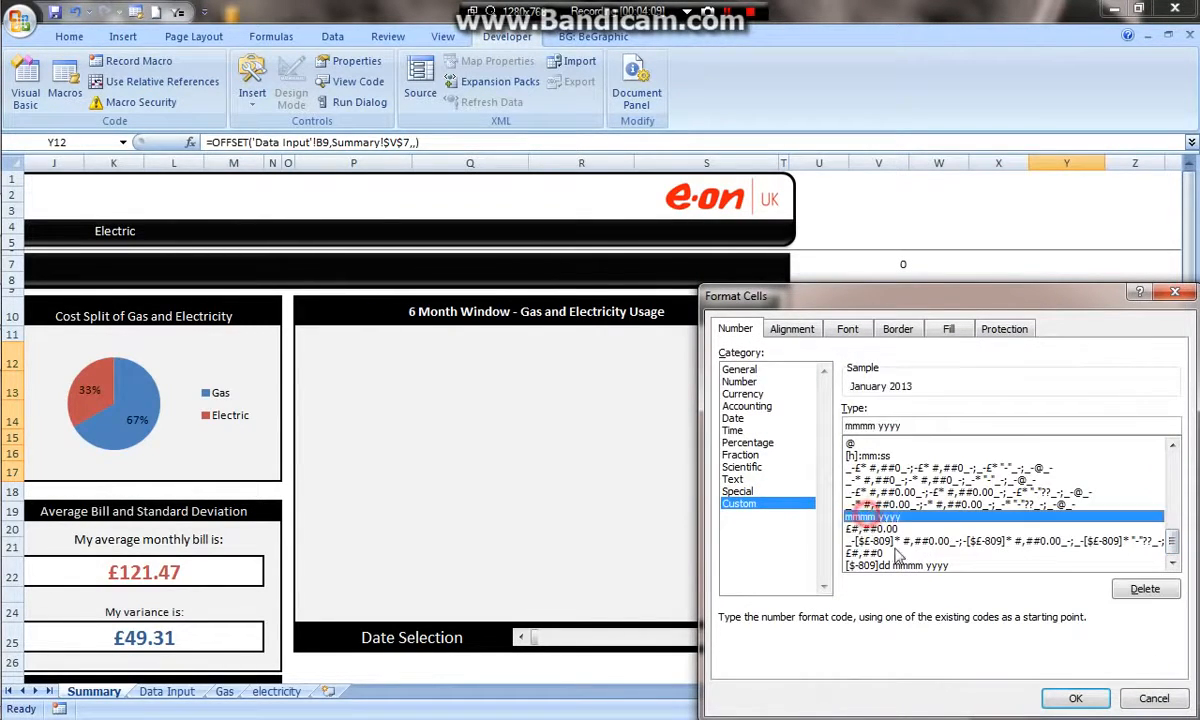
left_click(1075, 698)
- Fill the OFFSET formula from Y12 down to Y17
left_click(1080, 356)
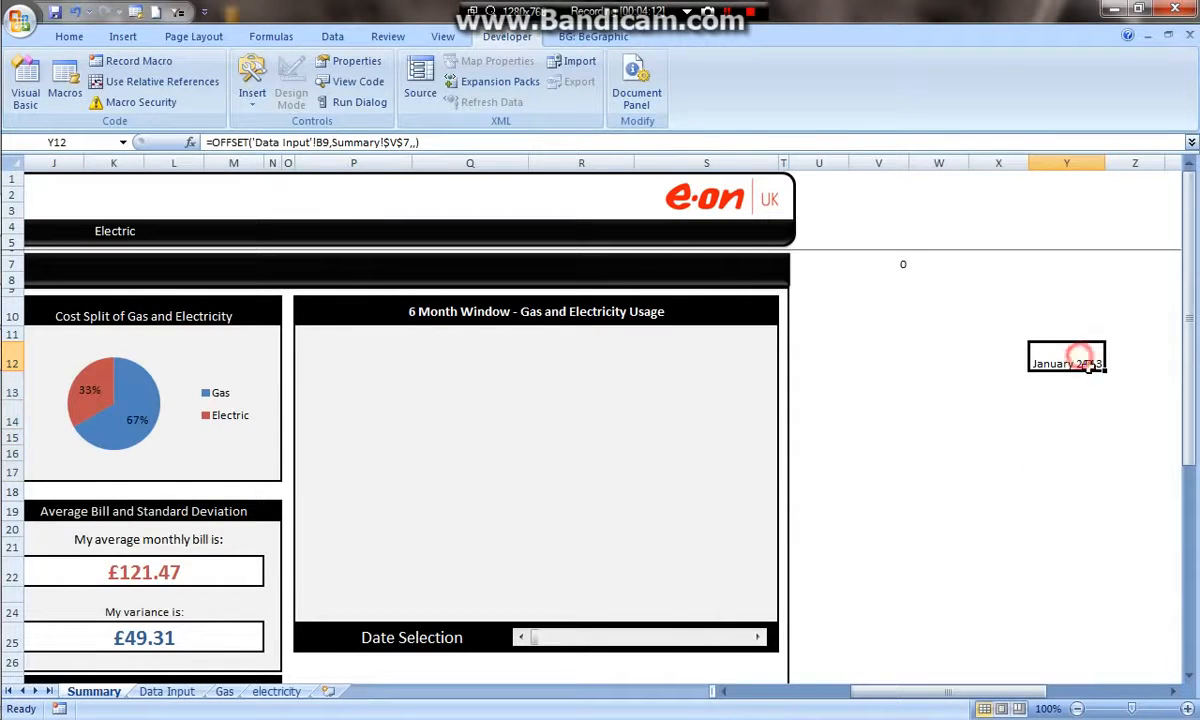
left_click_drag(1105, 369, 1109, 465)
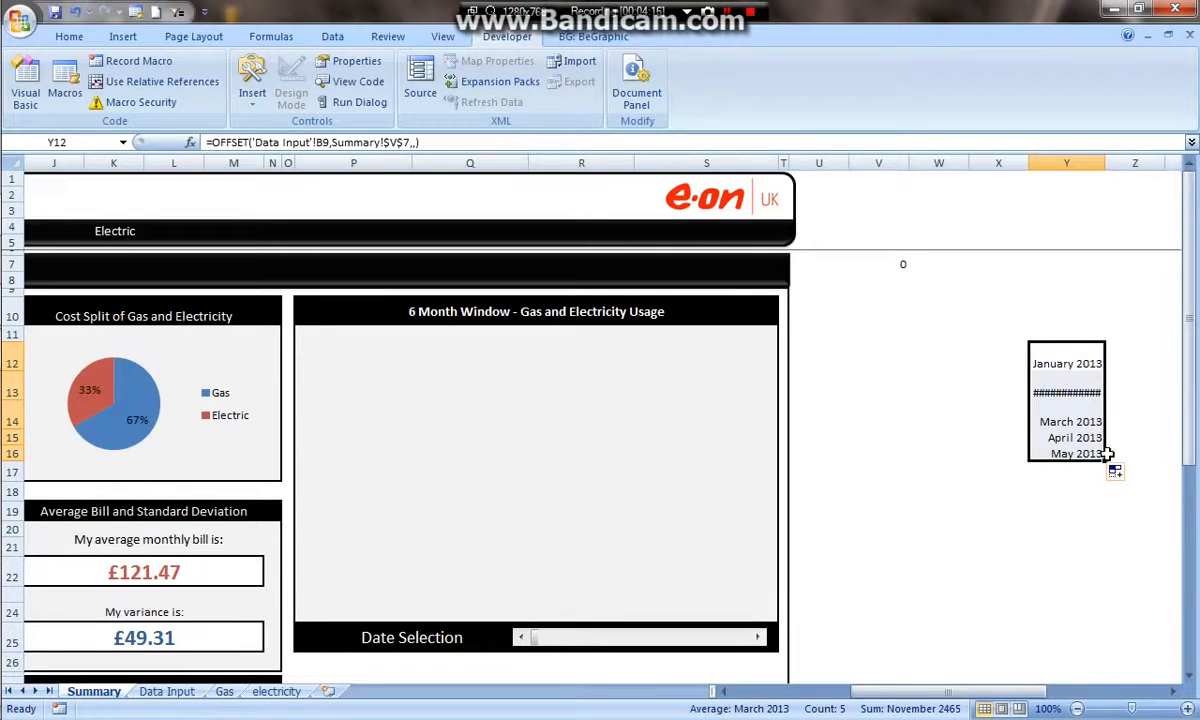
left_click_drag(1106, 459, 1104, 473)
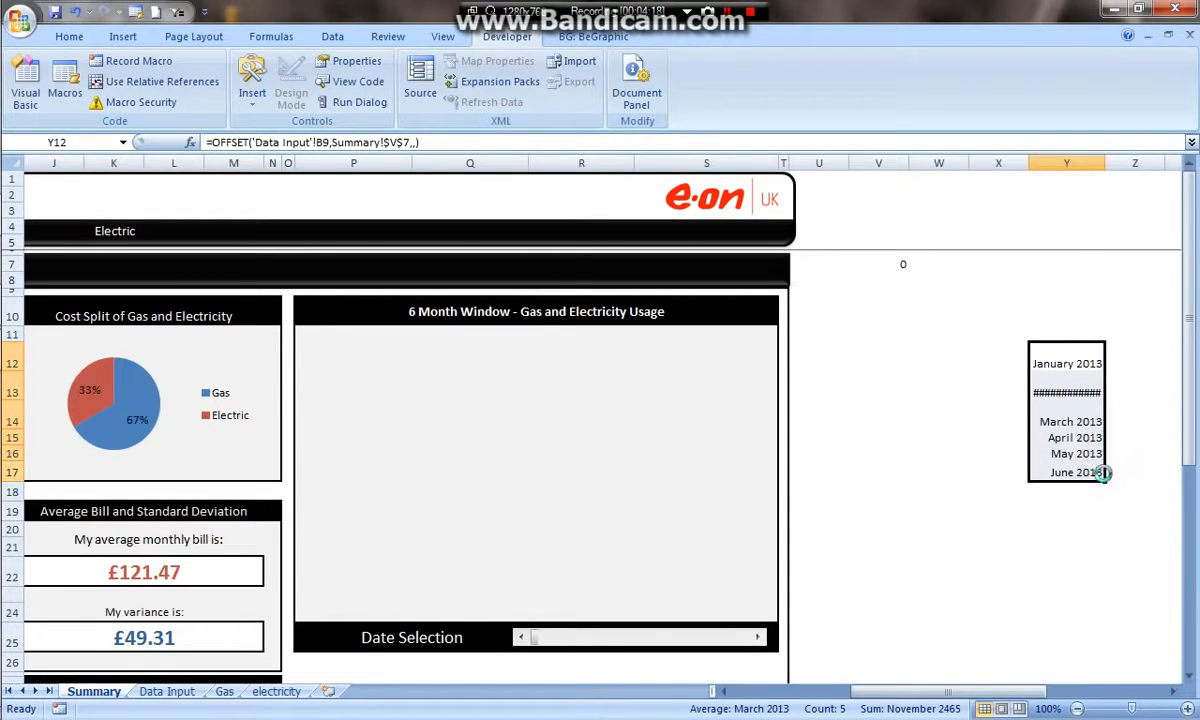
- Widen column Y so the month names display fully
left_click(1087, 527)
left_click_drag(1105, 162, 1138, 162)
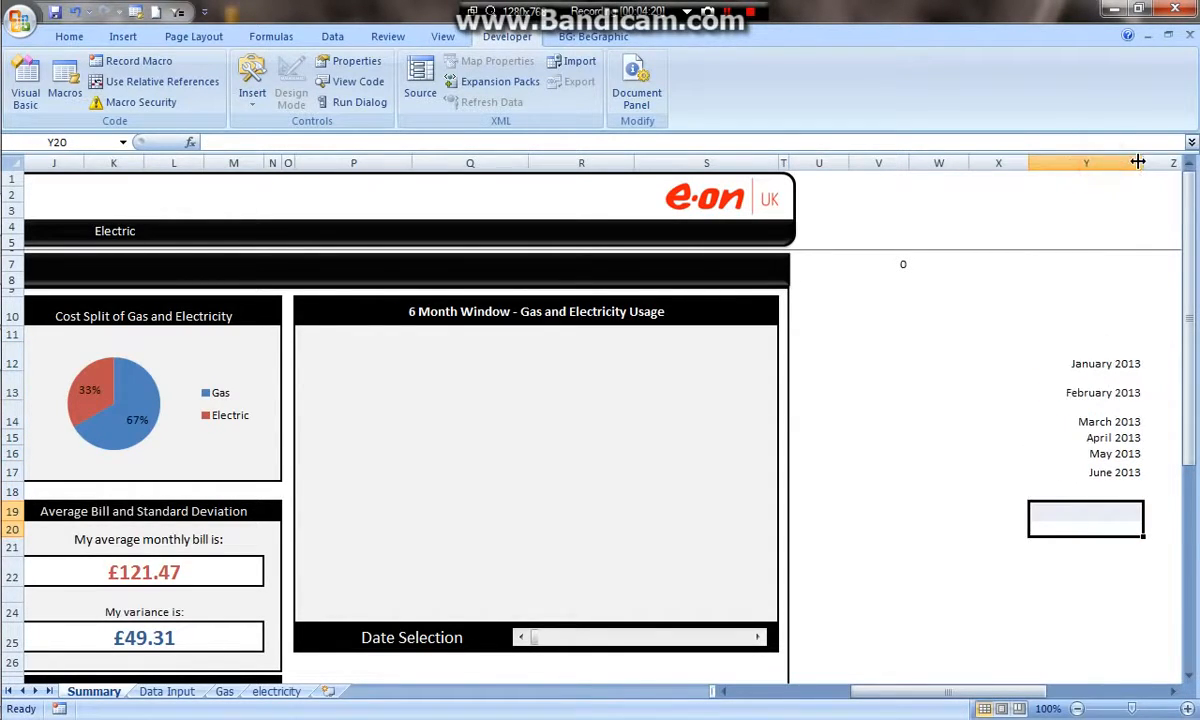
left_click_drag(1106, 370, 1096, 474)
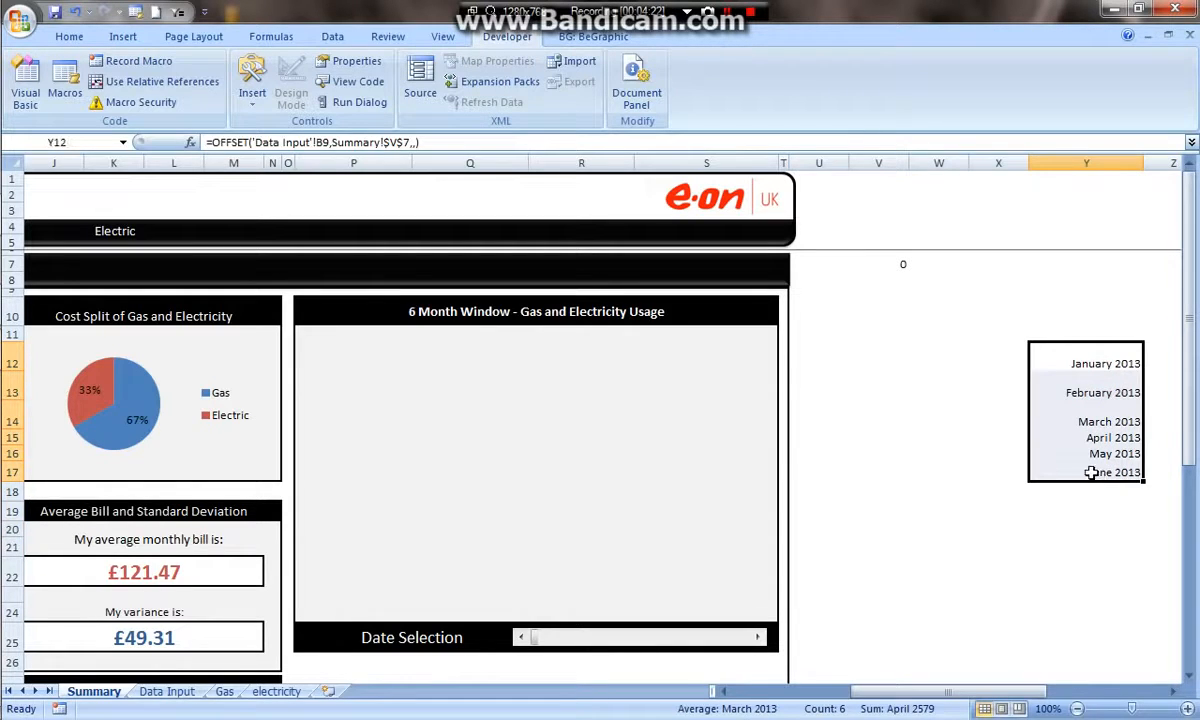
left_click(940, 436)
- Step the scroll bar forward to test how the six-month date list shifts
left_click(758, 640)
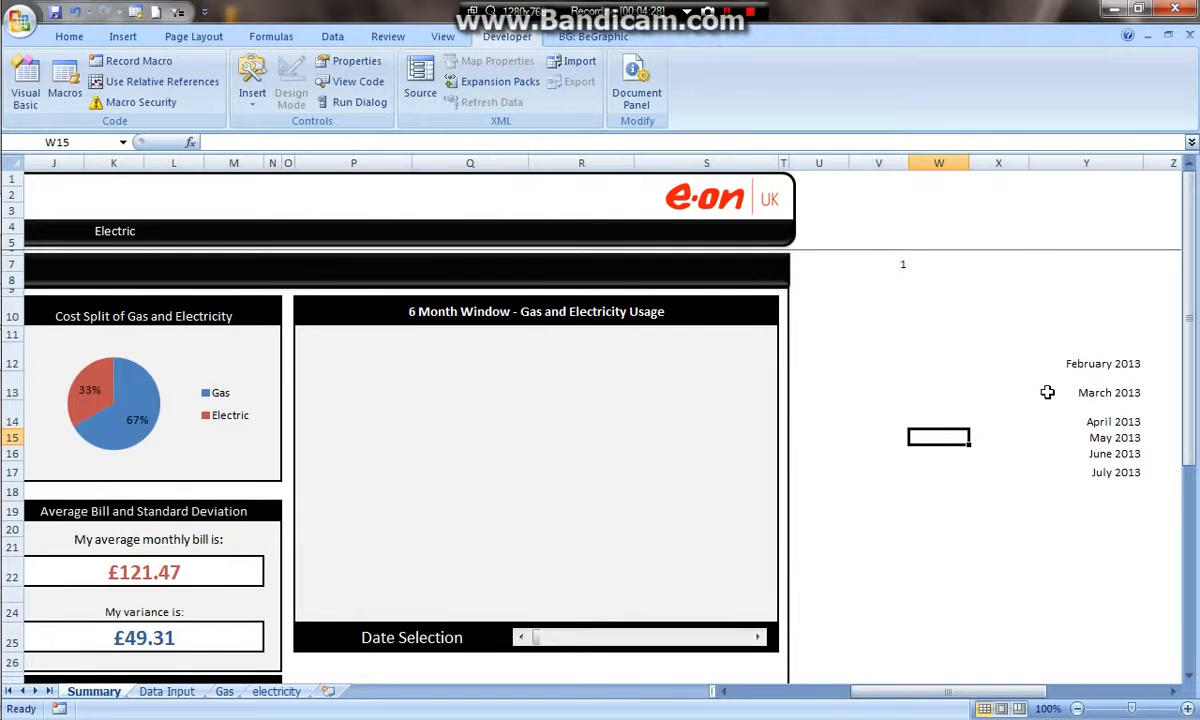
left_click(758, 640)
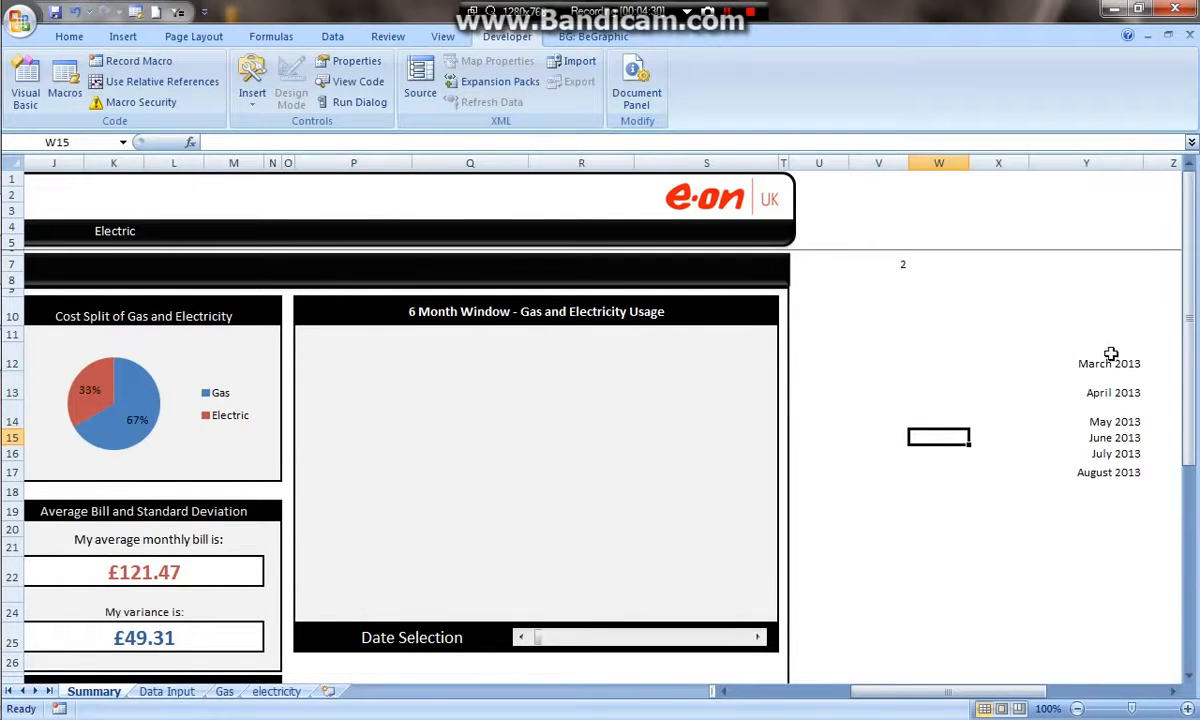
left_click_drag(759, 639, 759, 639)
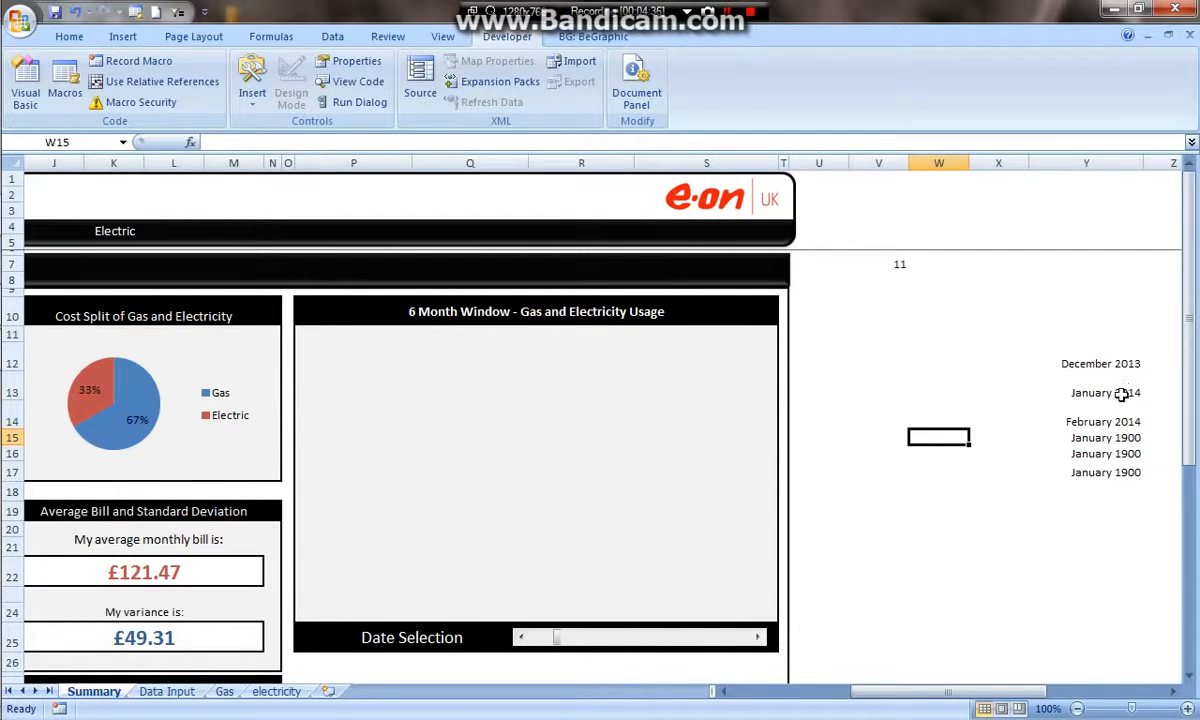
left_click_drag(1103, 437, 1113, 472)
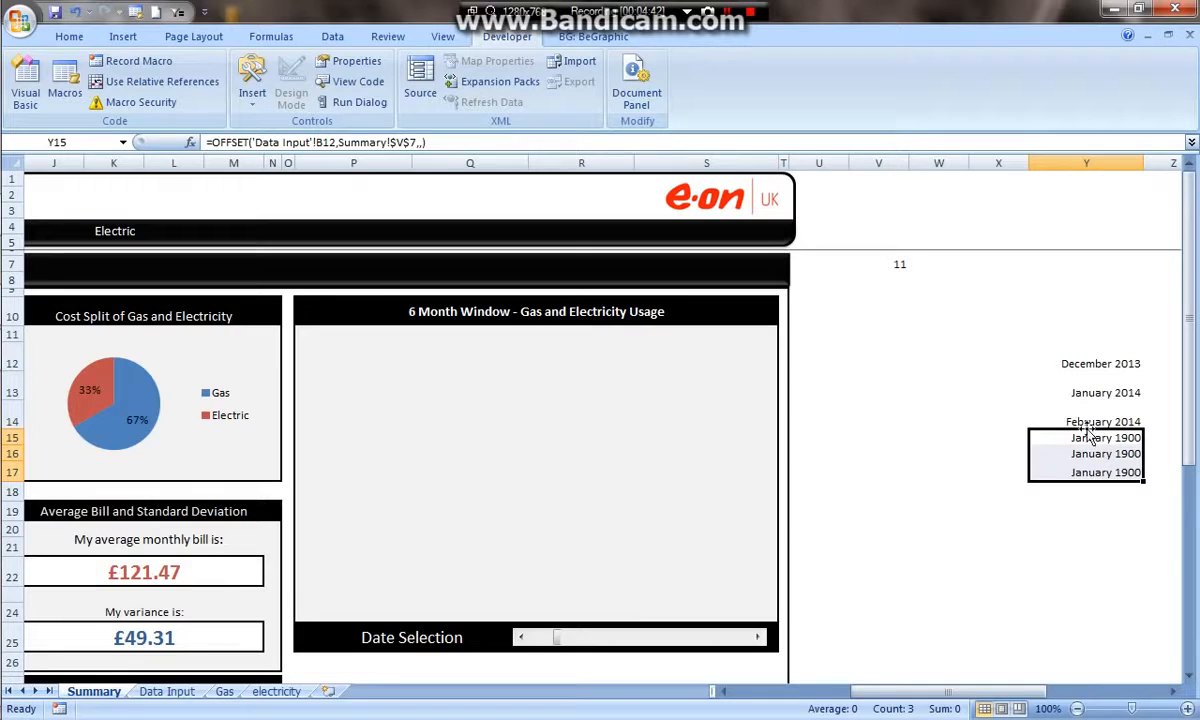
- Inspect the scroll bar's Format Control settings and its linked cell V7
left_click(897, 264)
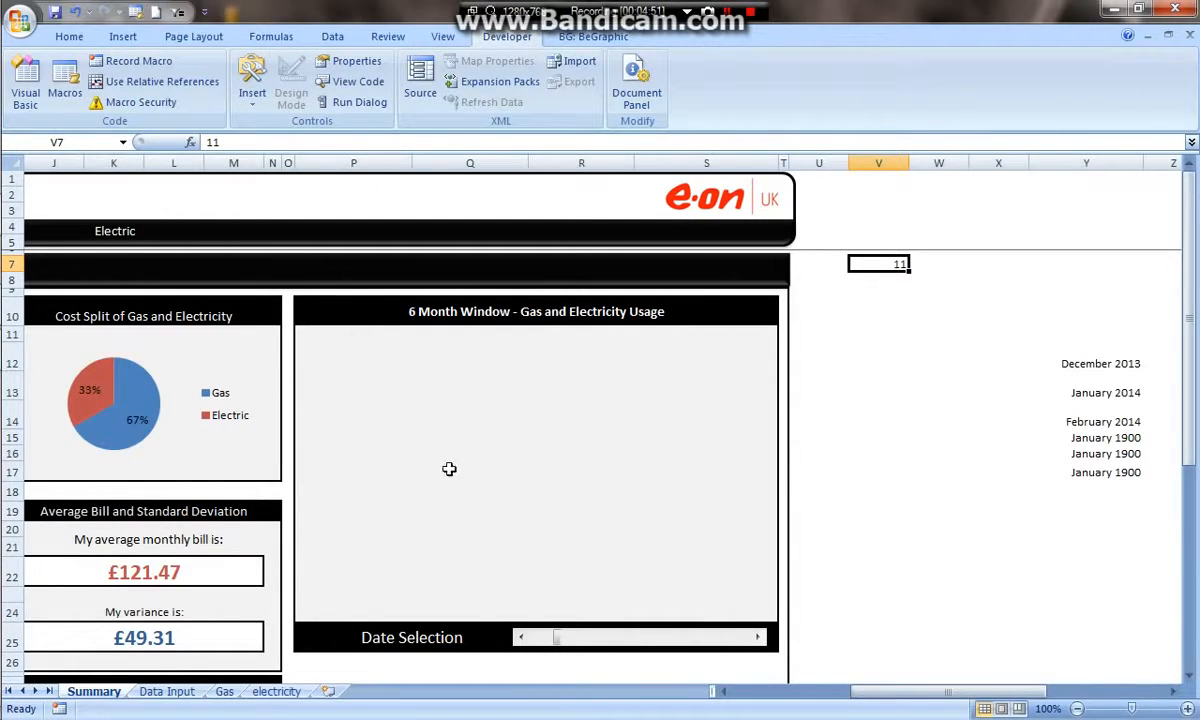
right_click(742, 643)
left_click(740, 624)
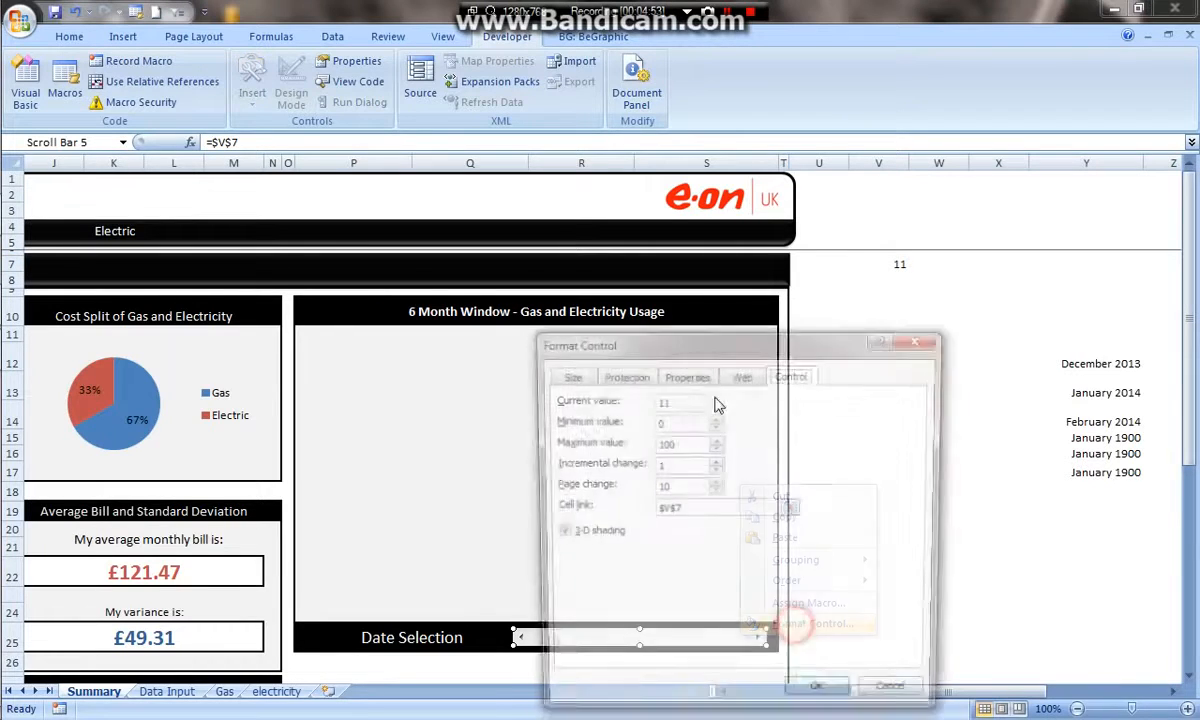
left_click_drag(648, 344, 588, 224)
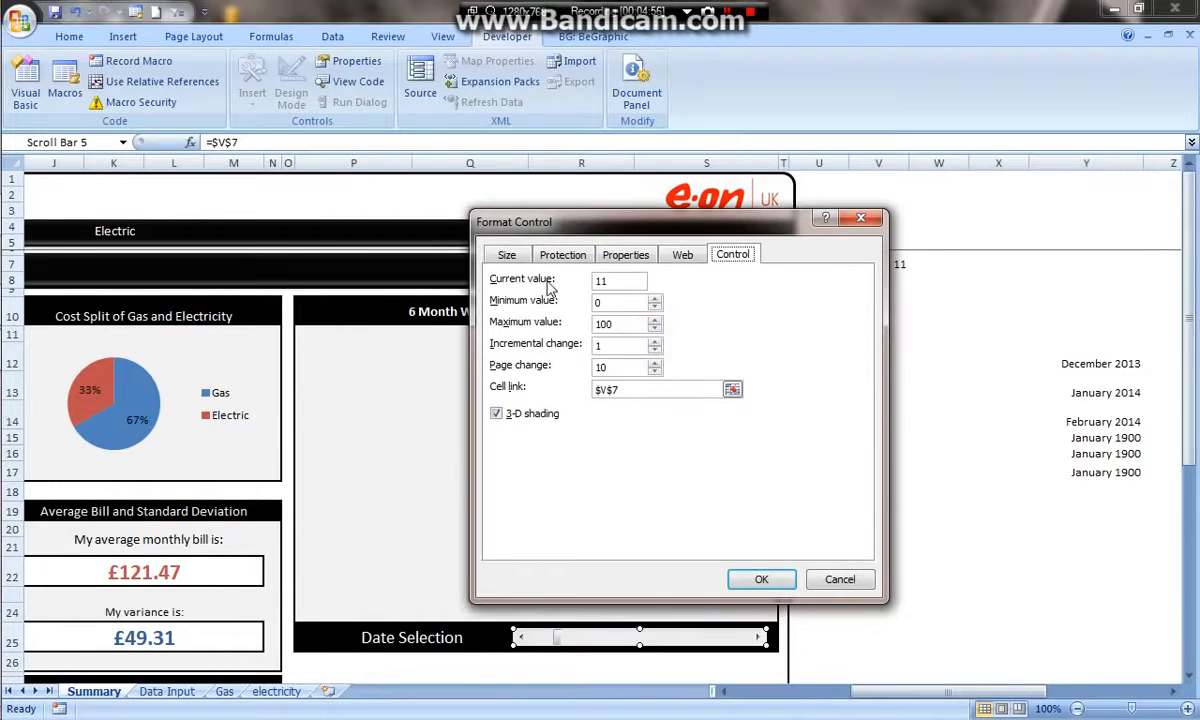
double_click(606, 323)
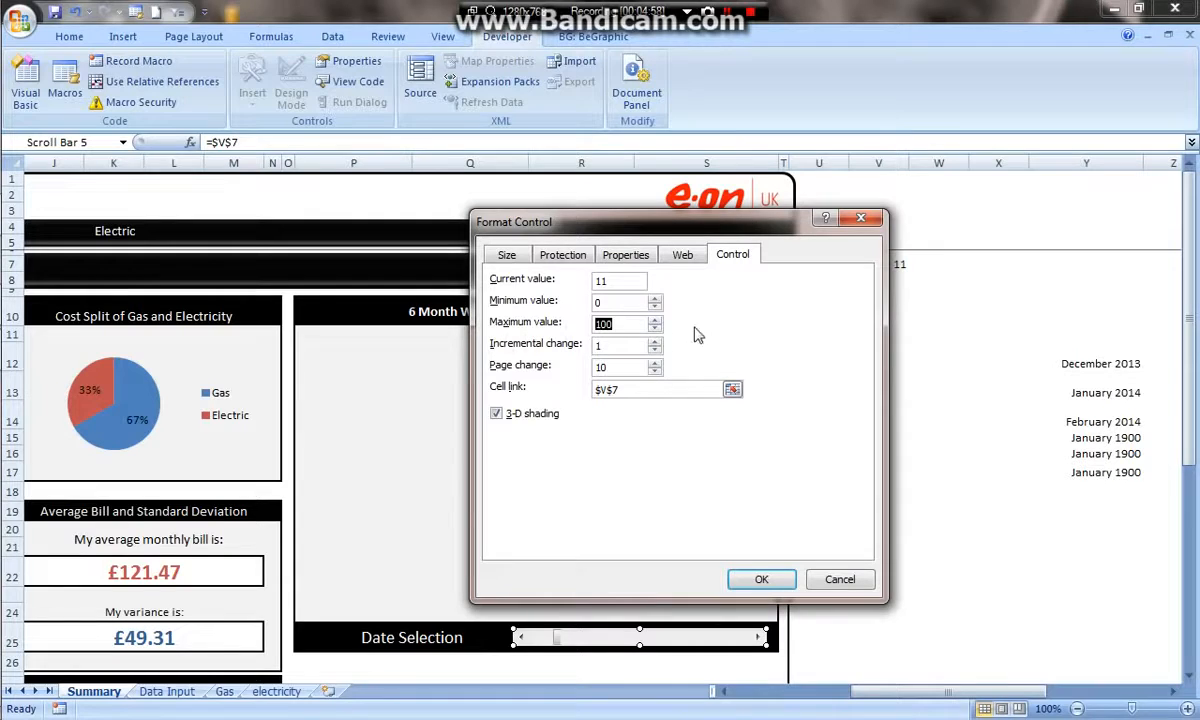
left_click(655, 327)
left_click(655, 327)
left_click(655, 327)
left_click(655, 318)
left_click(655, 318)
left_click(655, 318)
left_click(828, 583)
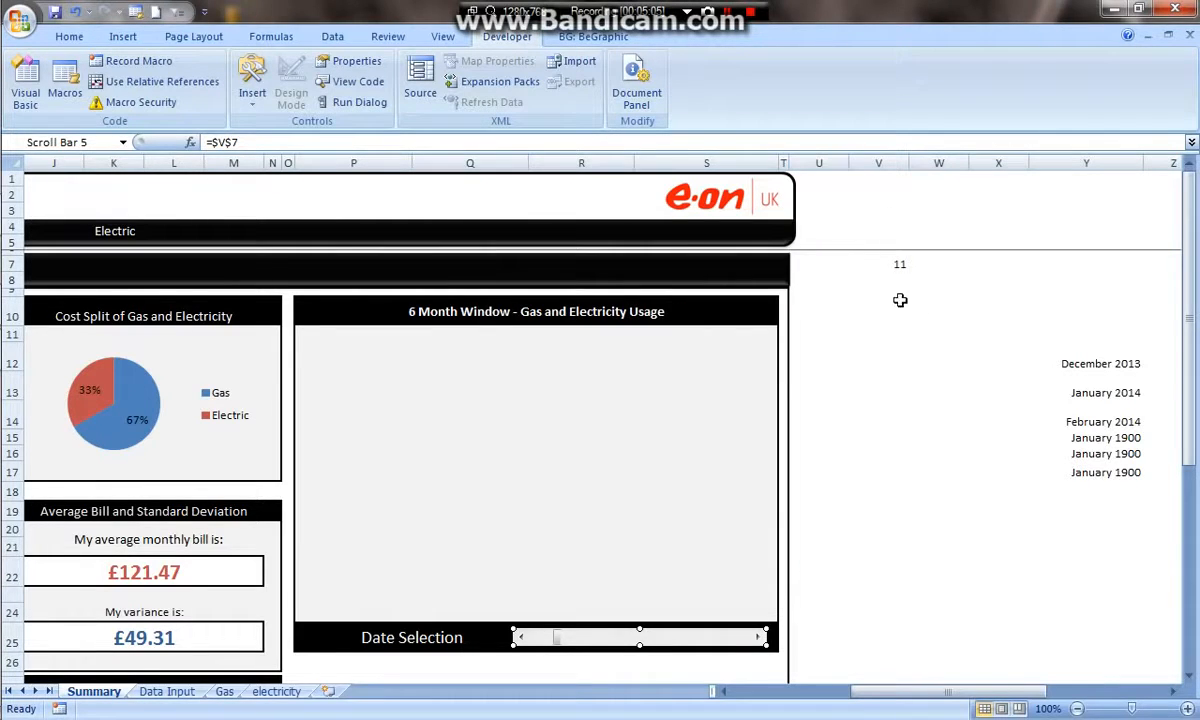
- Move the Date Selection scroll bar to its minimum position and select Y12
left_click(803, 610)
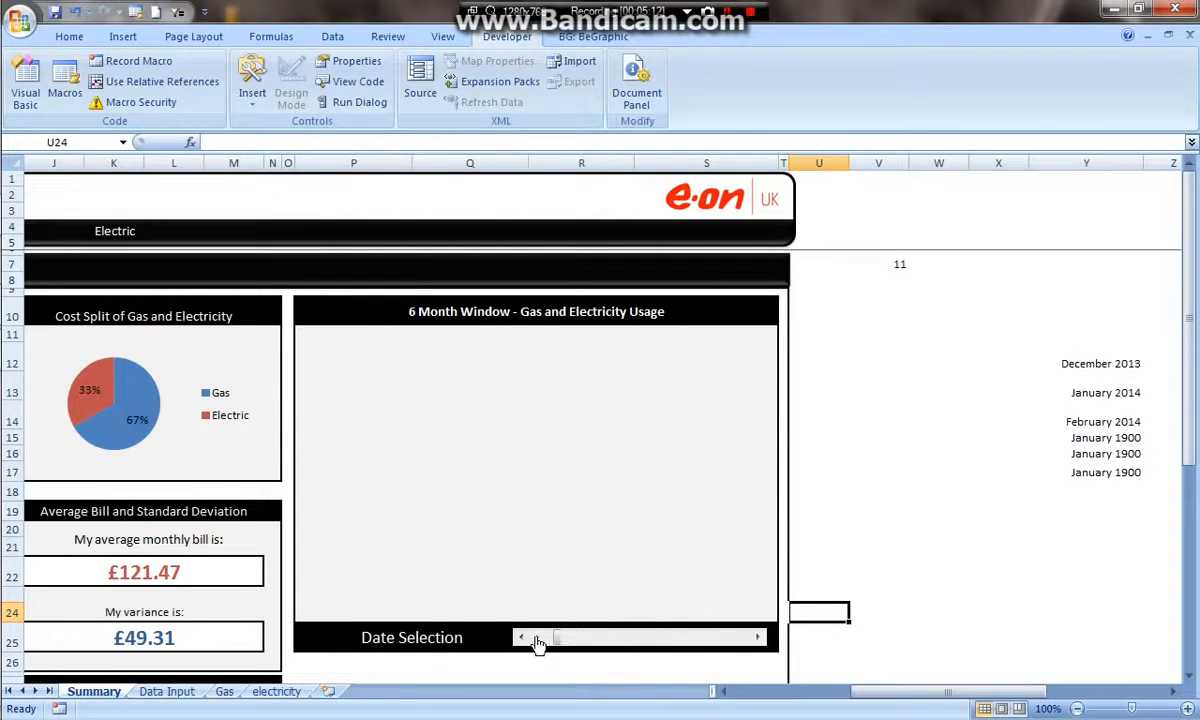
left_click_drag(560, 648, 536, 638)
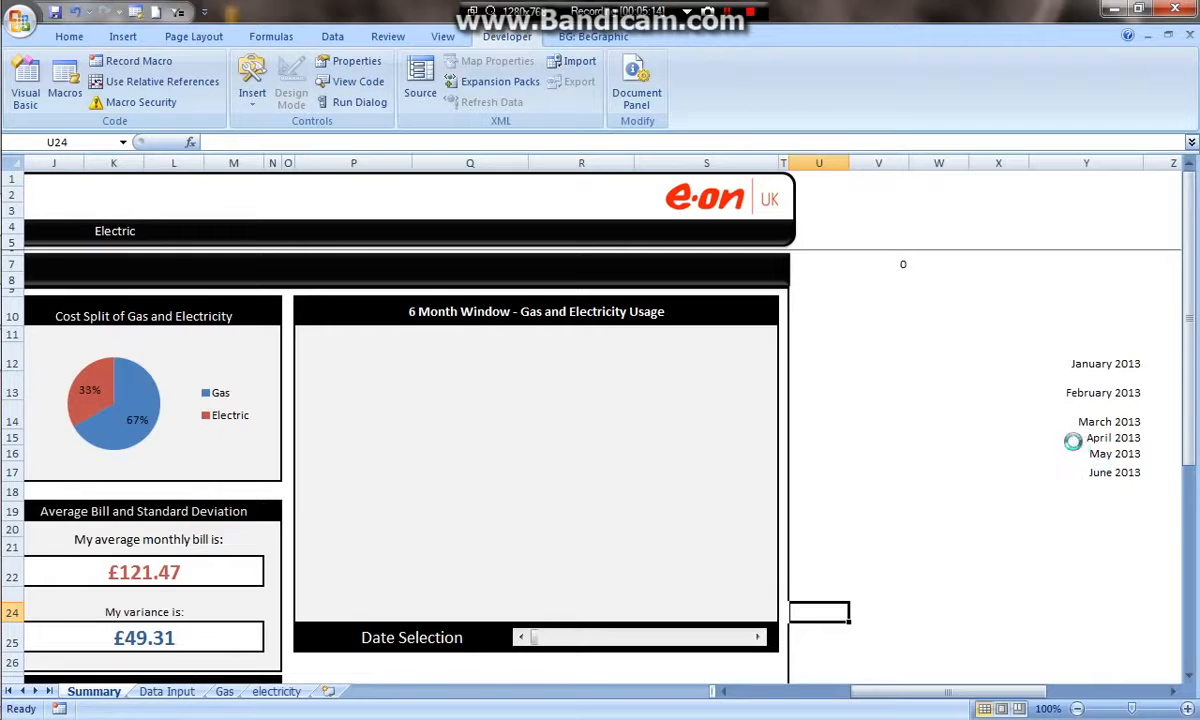
left_click_drag(1071, 440, 1154, 419)
left_click_drag(1022, 362, 955, 385)
left_click(752, 354)
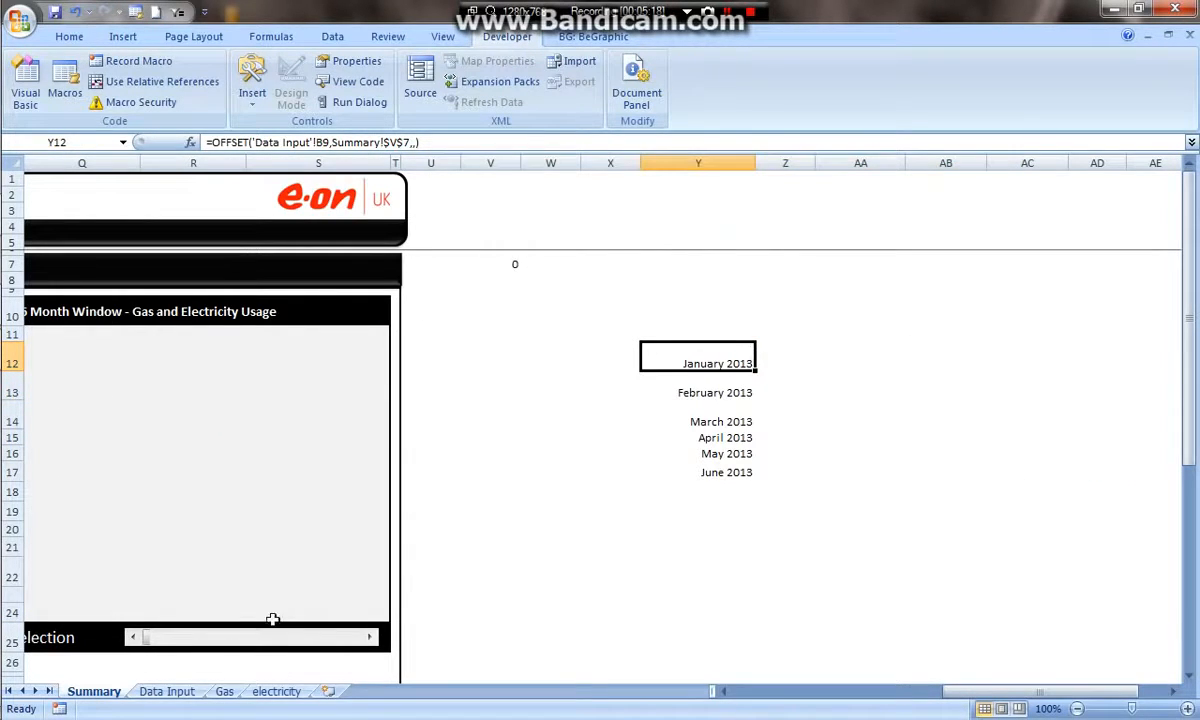
- Fill the OFFSET formula from Y12:Y17 across into columns Z to AE
left_click(170, 691)
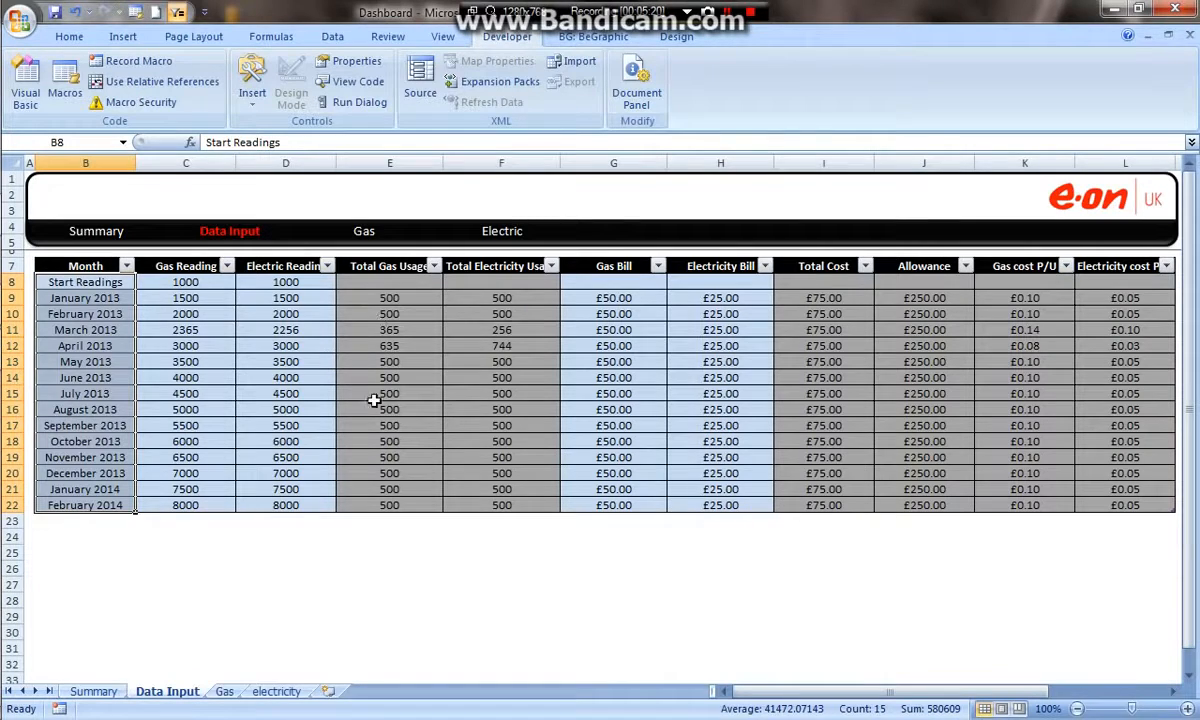
left_click_drag(383, 301, 478, 500)
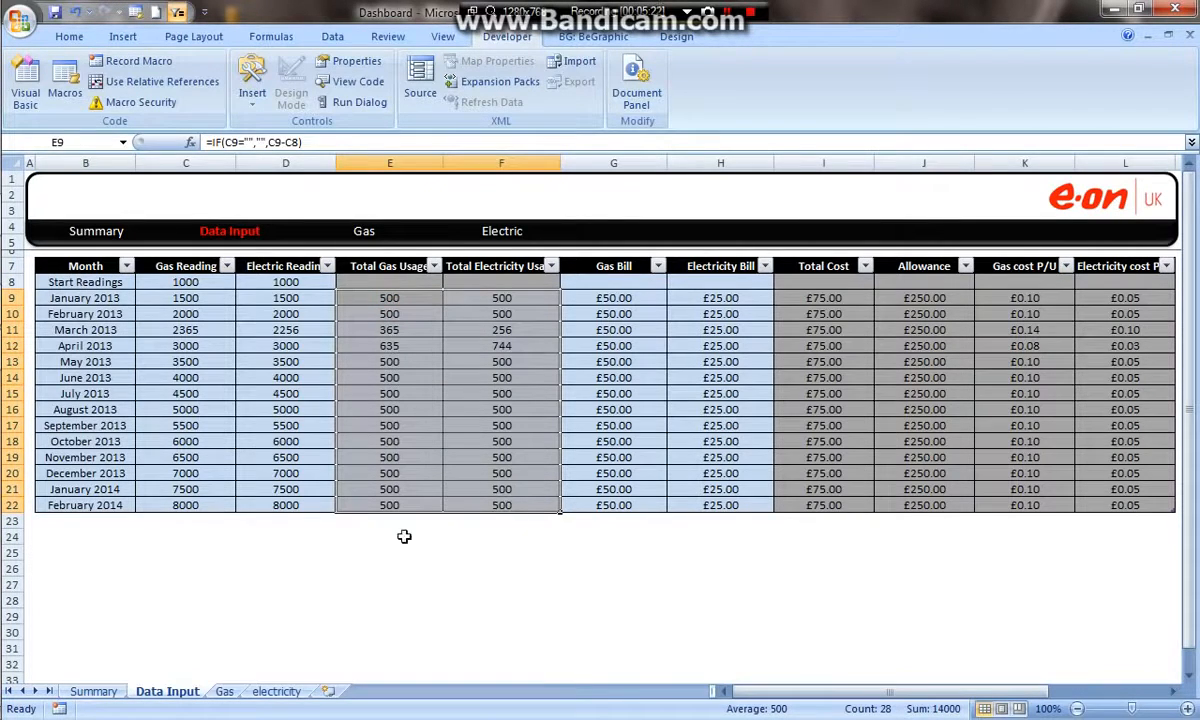
left_click(100, 692)
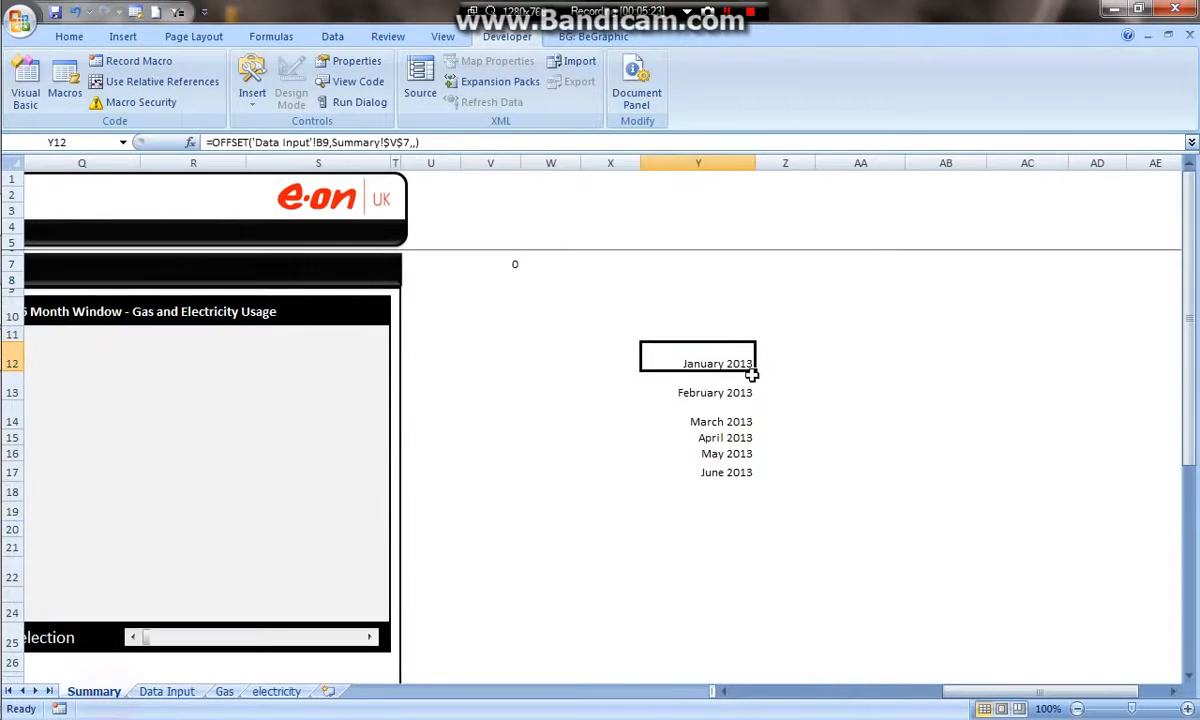
left_click_drag(757, 371, 680, 366)
- Format cells Z12 to AE17 with the General number format
right_click(670, 366)
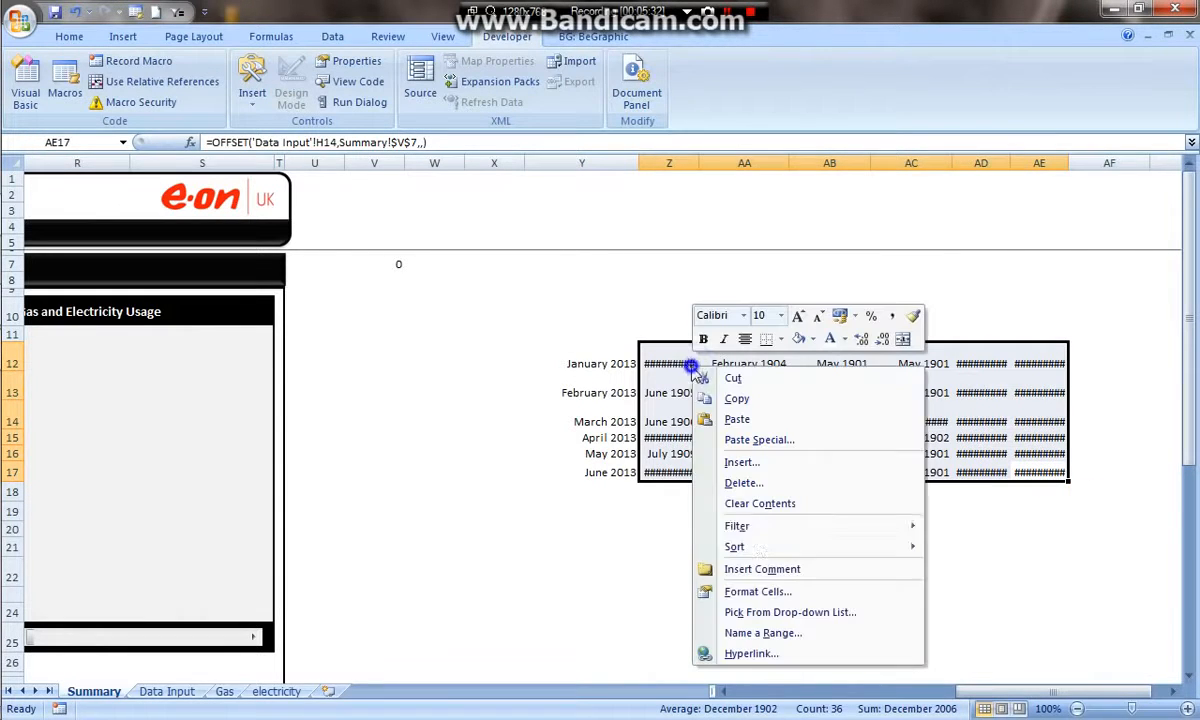
left_click(772, 590)
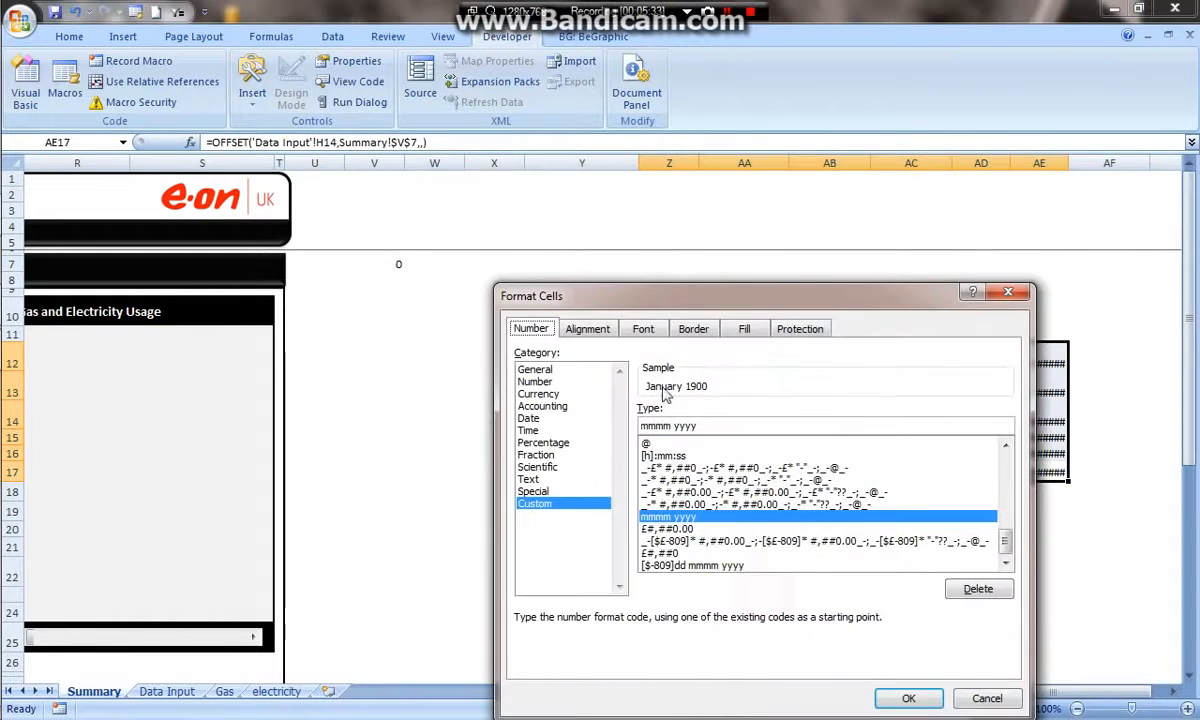
left_click(530, 369)
left_click(908, 698)
left_click(875, 575)
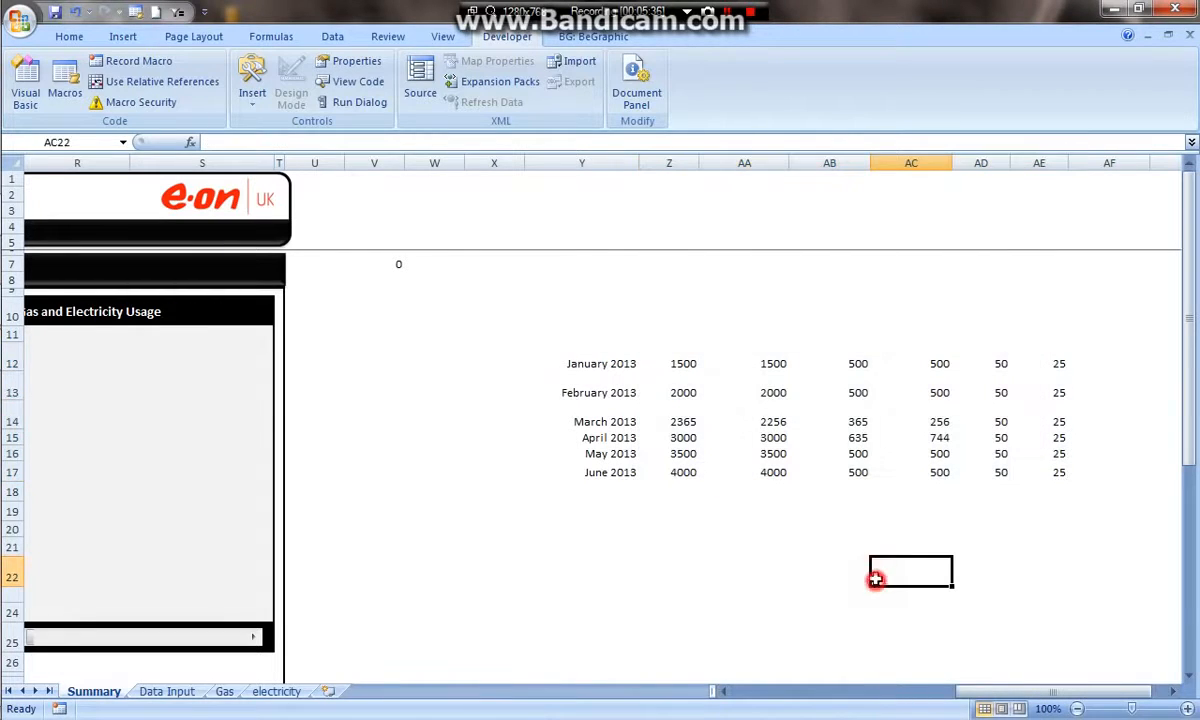
- Compare the columns with the Data Input sheet and move the usage formulas from AB12:AC17 into Z12:AA17
left_click_drag(695, 358, 745, 472)
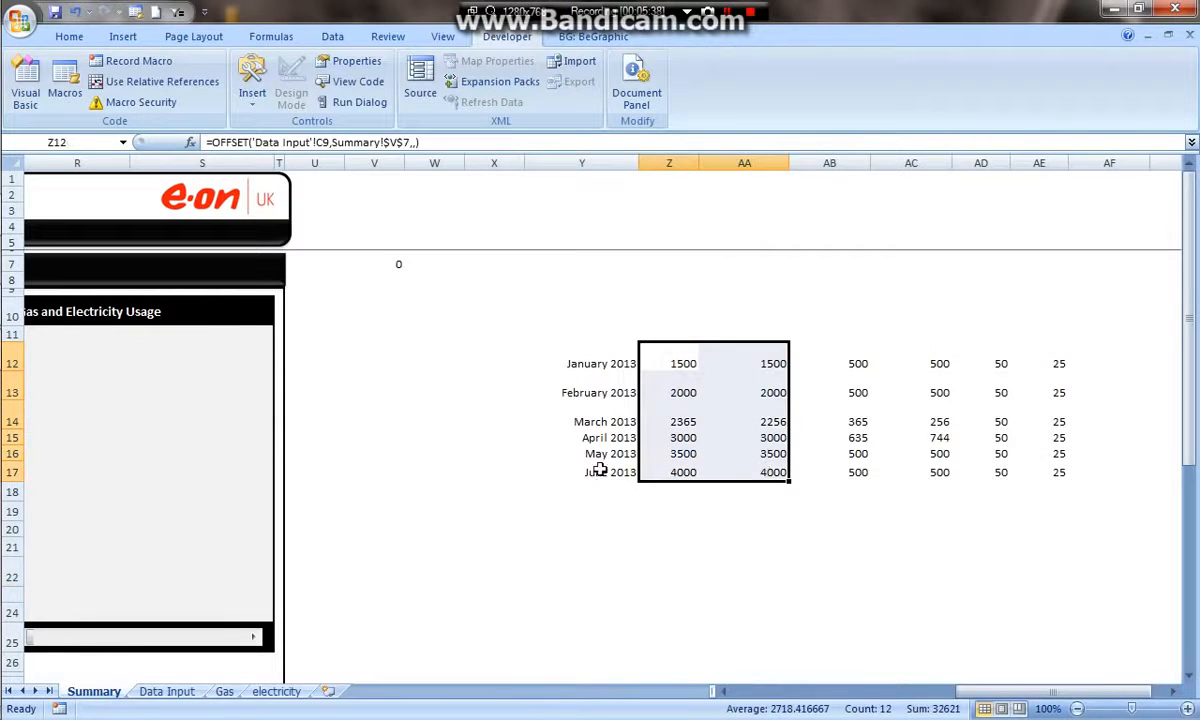
left_click(167, 691)
left_click_drag(180, 282, 285, 505)
left_click_drag(405, 290, 497, 521)
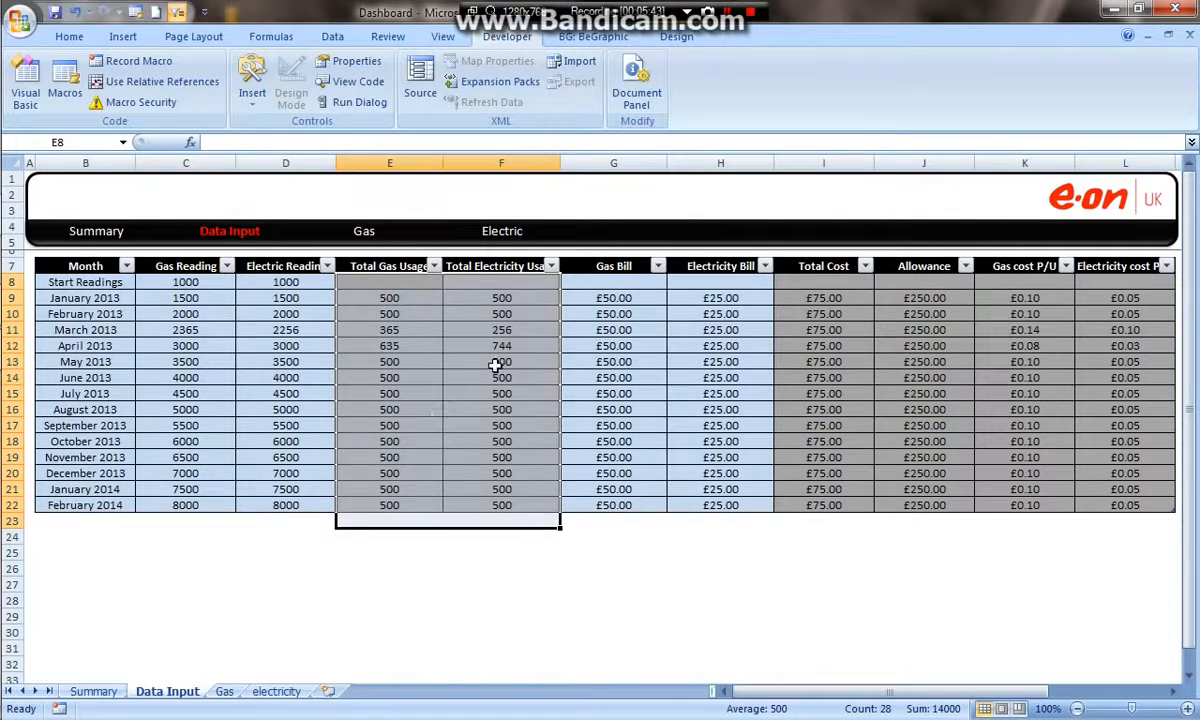
left_click(94, 691)
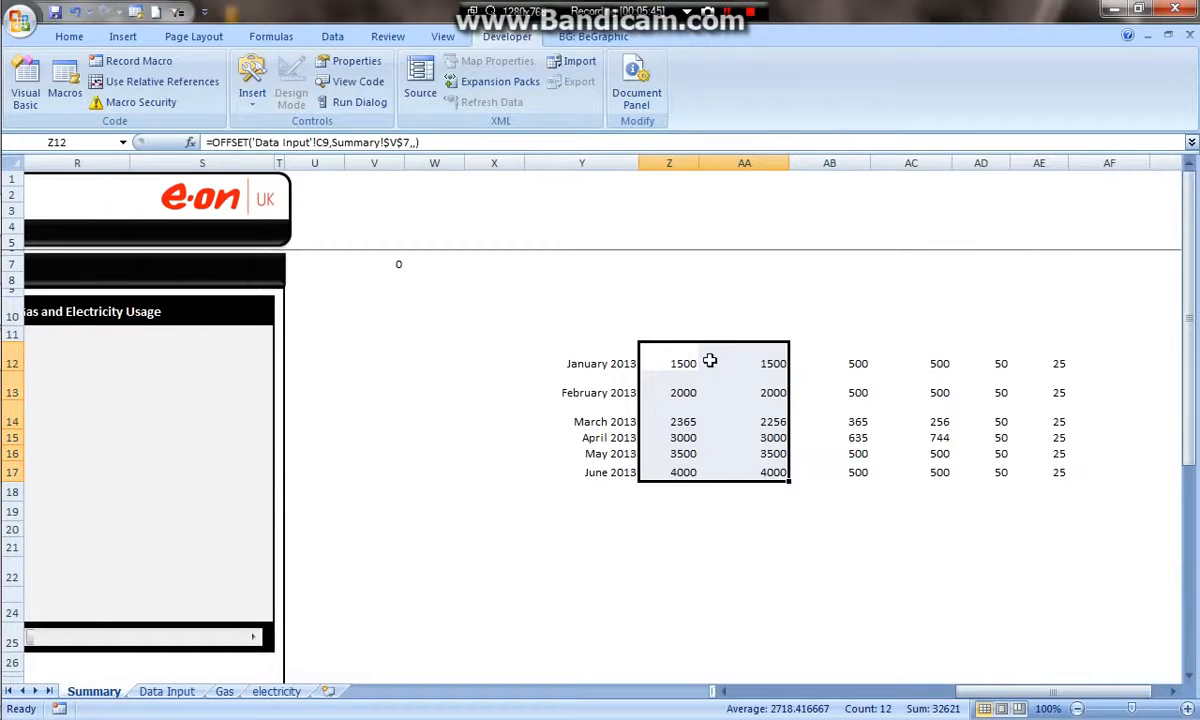
left_click_drag(862, 363, 910, 472)
left_click_drag(952, 375, 774, 396)
- Clear the leftover formula cells in columns AB to AE
left_click_drag(990, 361, 1069, 490)
key("Delete")
left_click(800, 318)
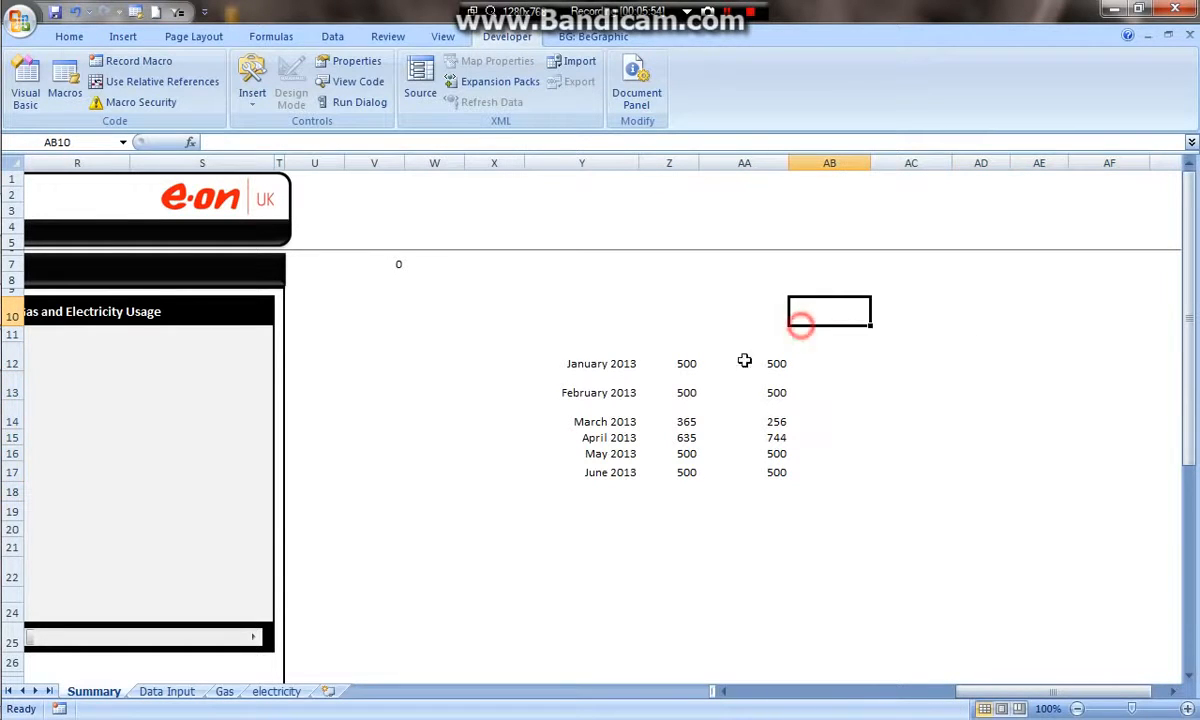
- Enter the header Month in cell Y11
left_click(600, 334)
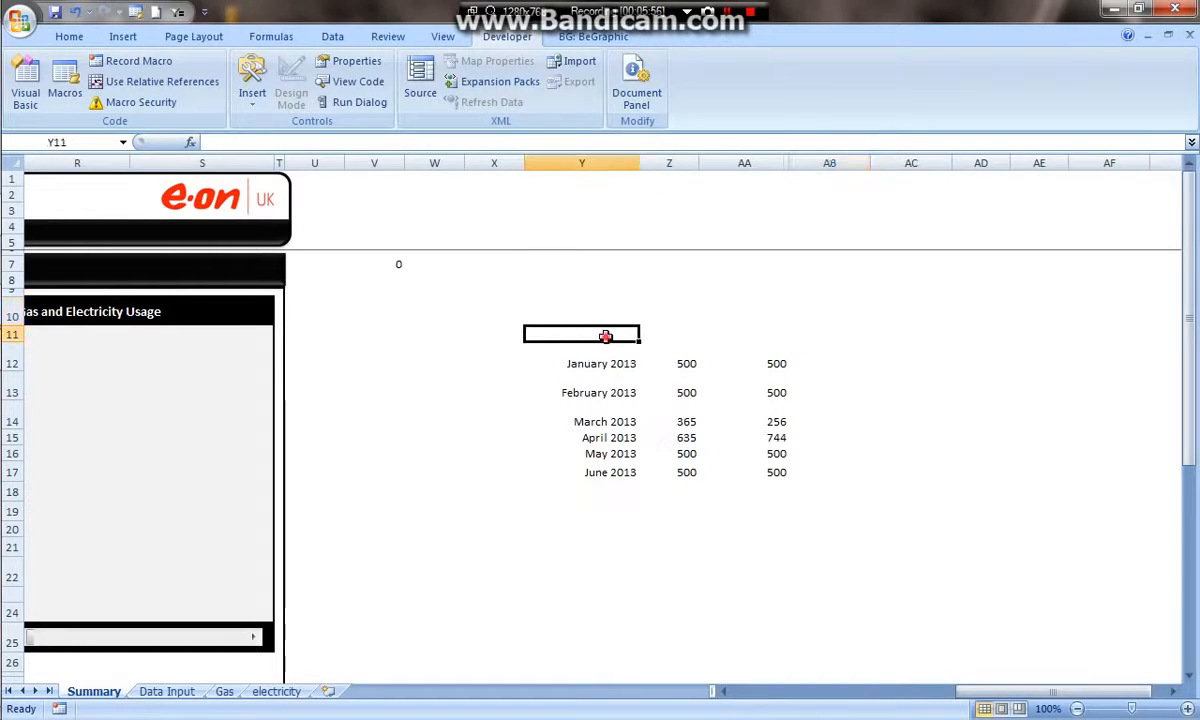
left_click(618, 349)
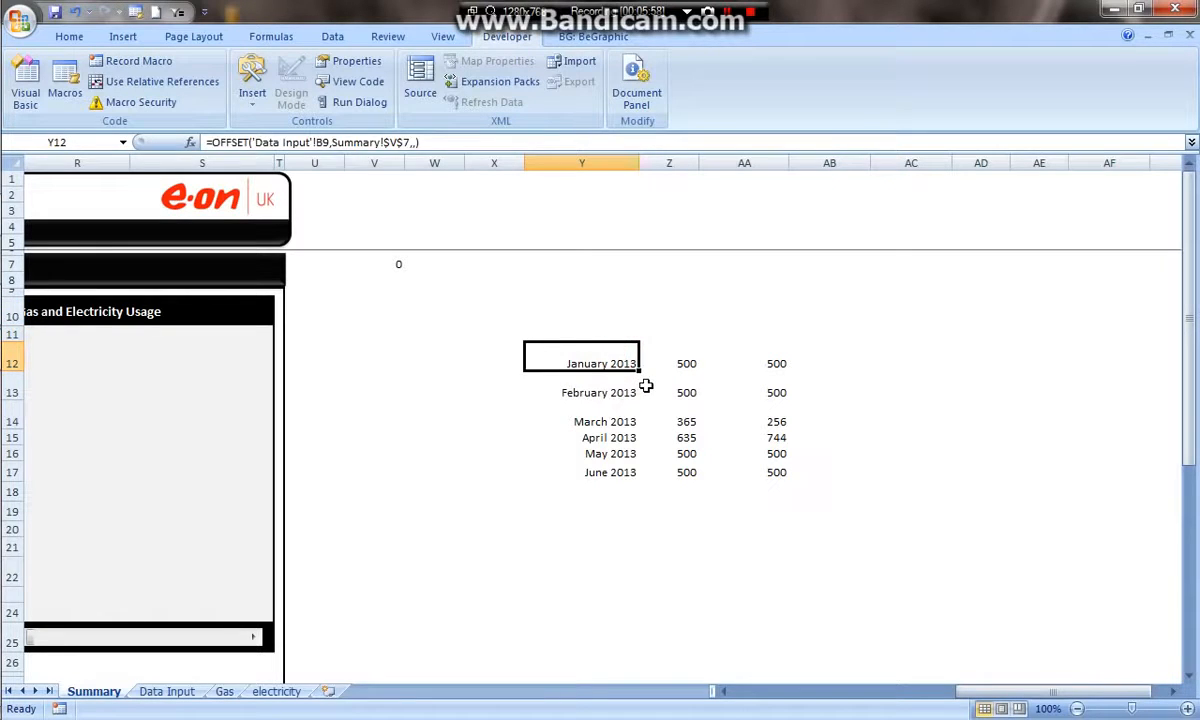
key("Up")
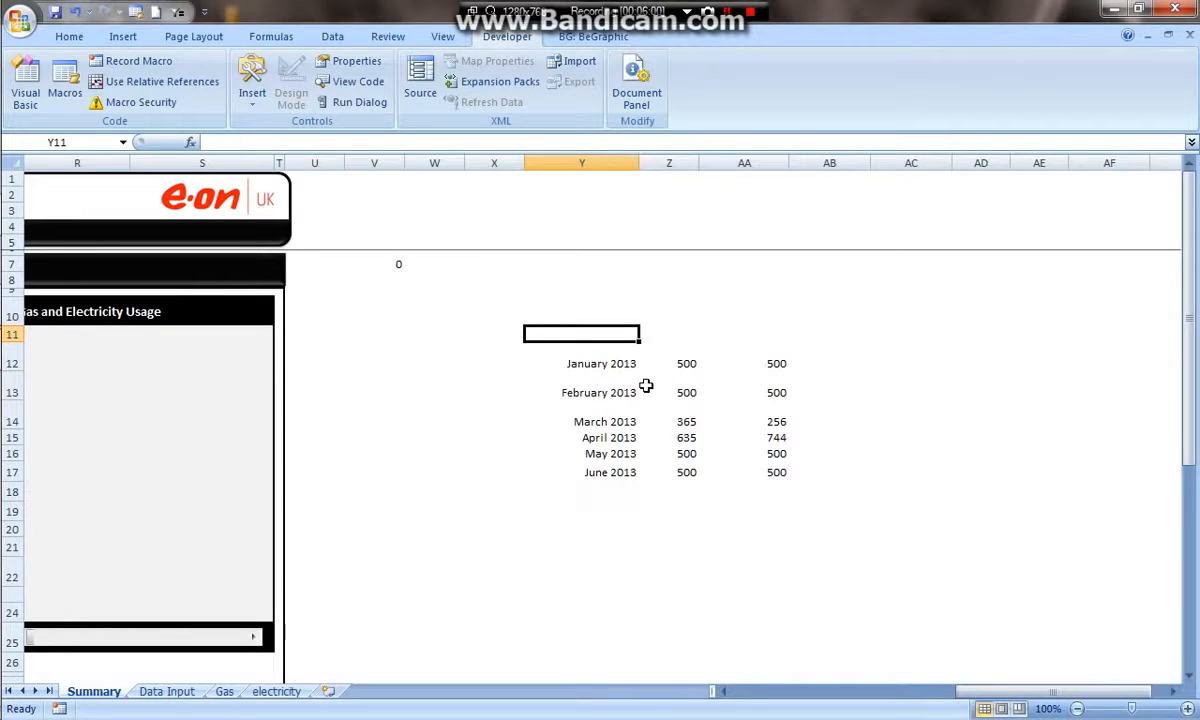
type("Month")
key("Tab")
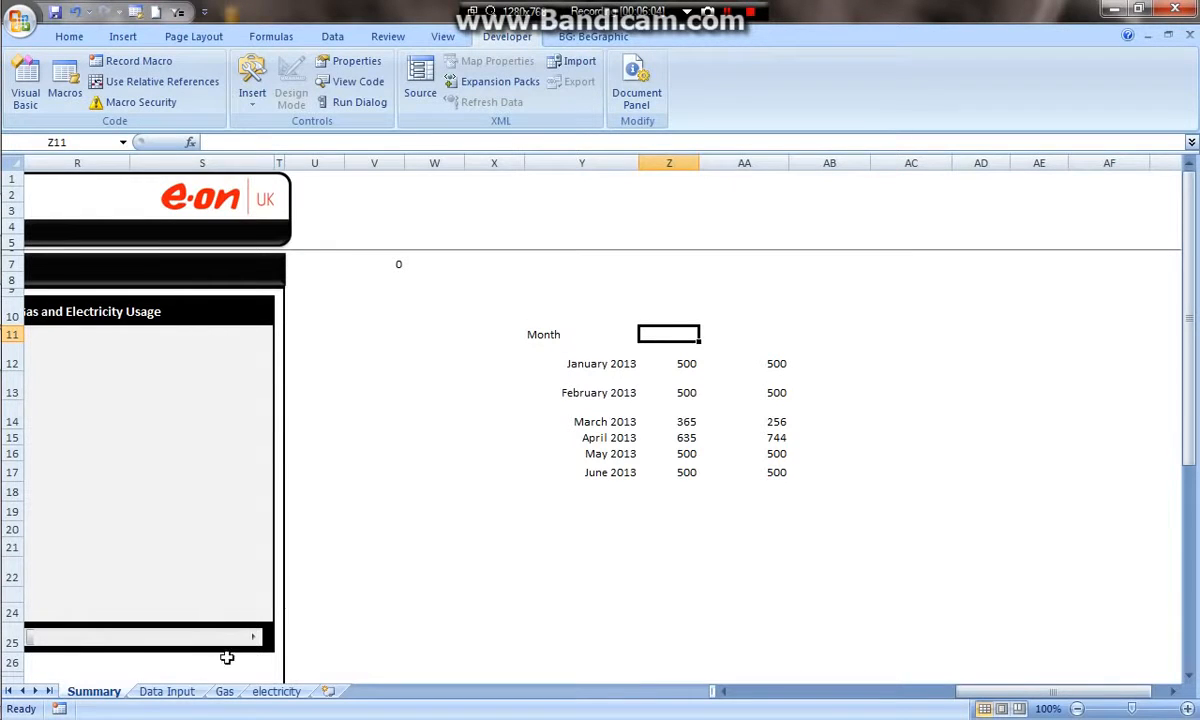
- Enter the headers Gas Usage in Z11 and Electric Usage in AA11
left_click(167, 691)
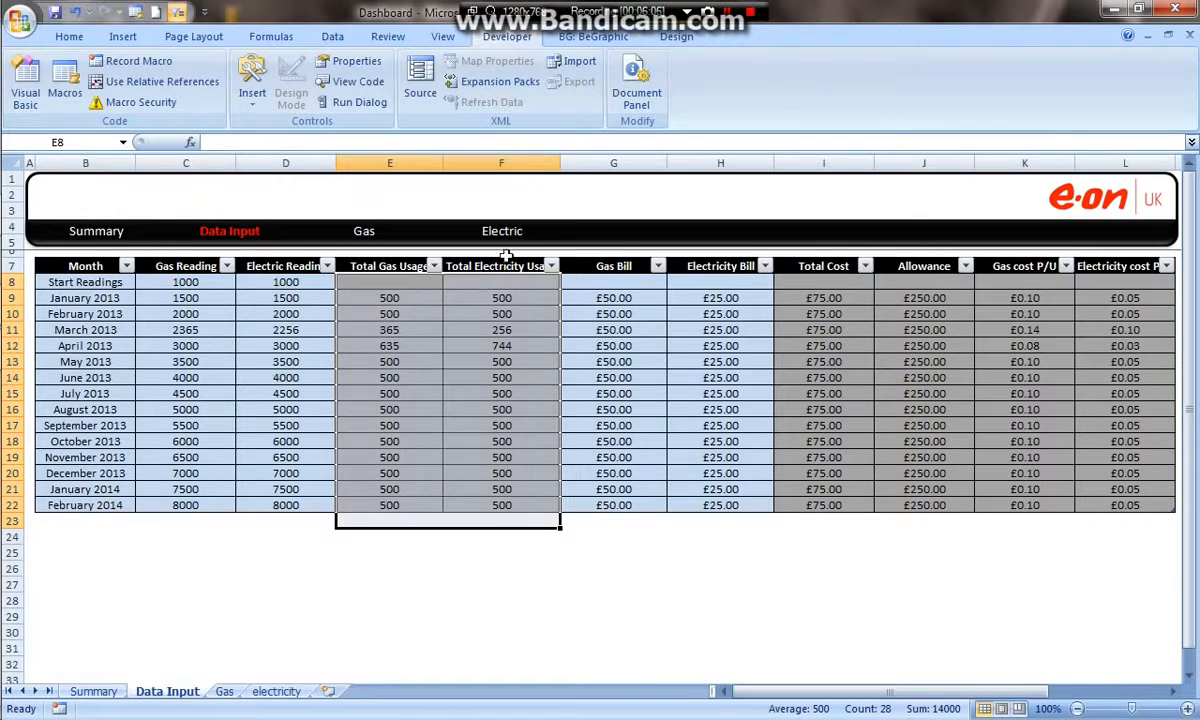
left_click(90, 691)
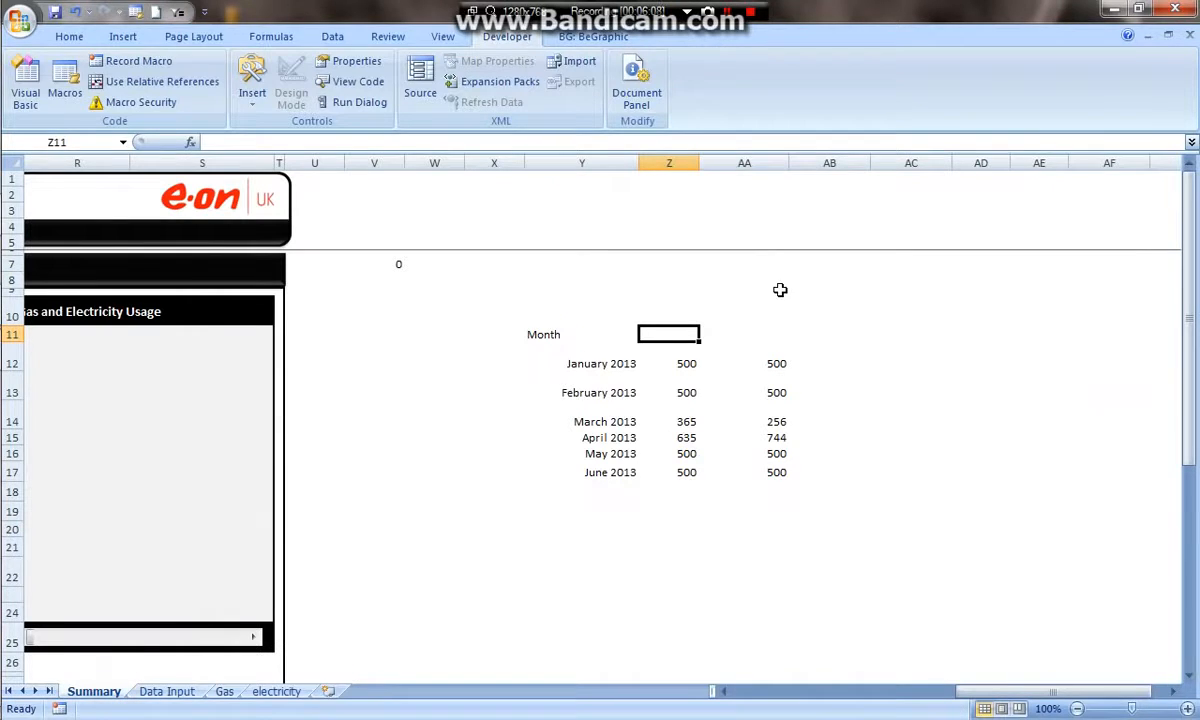
type("Gas Usage")
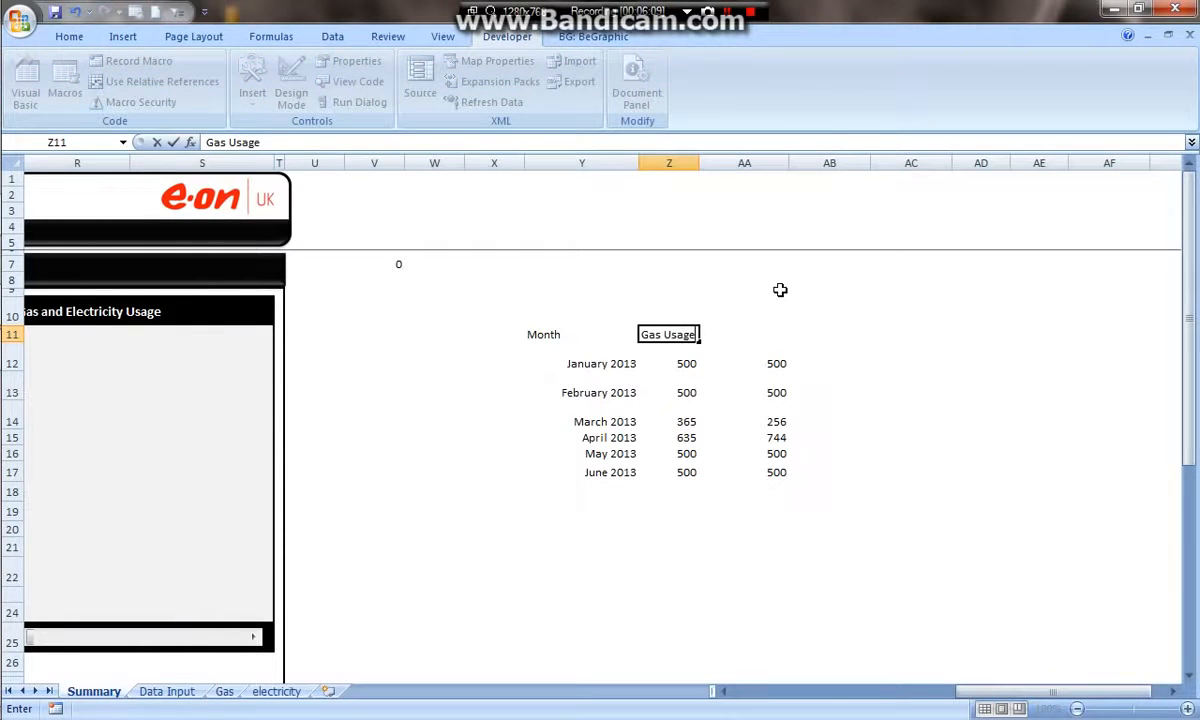
key("Tab")
type("Ele")
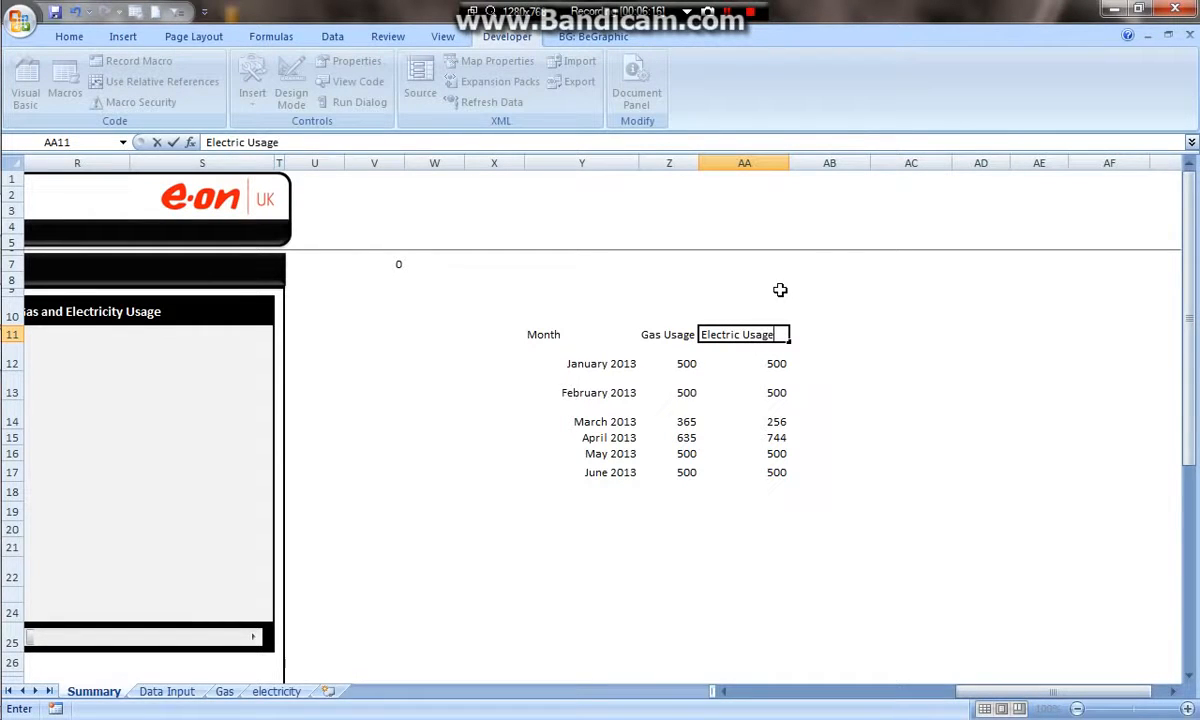
left_click(817, 334)
- Centre the contents of Y11:AA17 both vertically and horizontally
left_click_drag(712, 340, 600, 471)
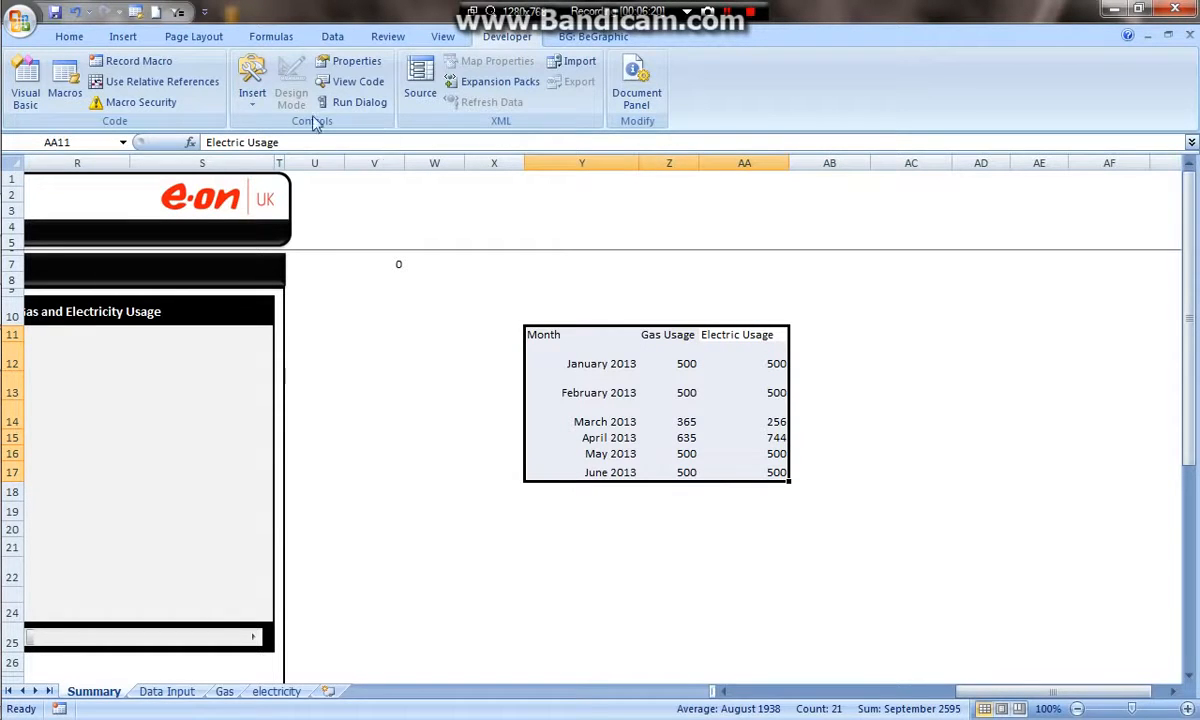
left_click(69, 36)
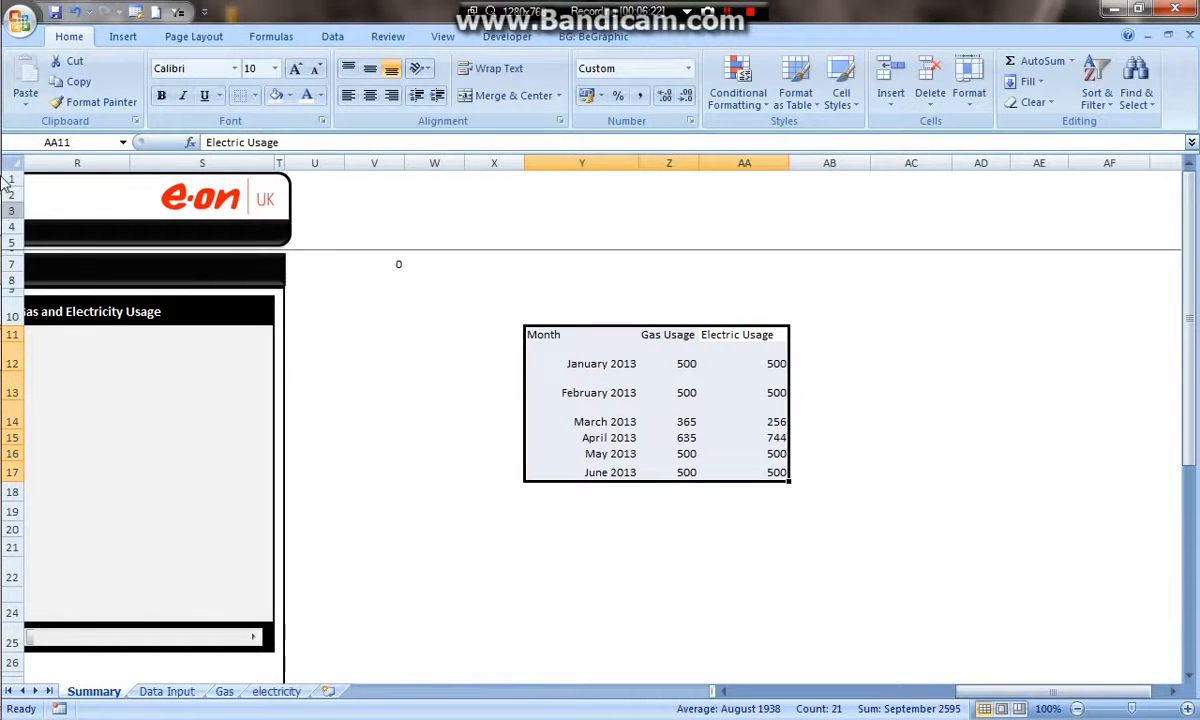
left_click(370, 68)
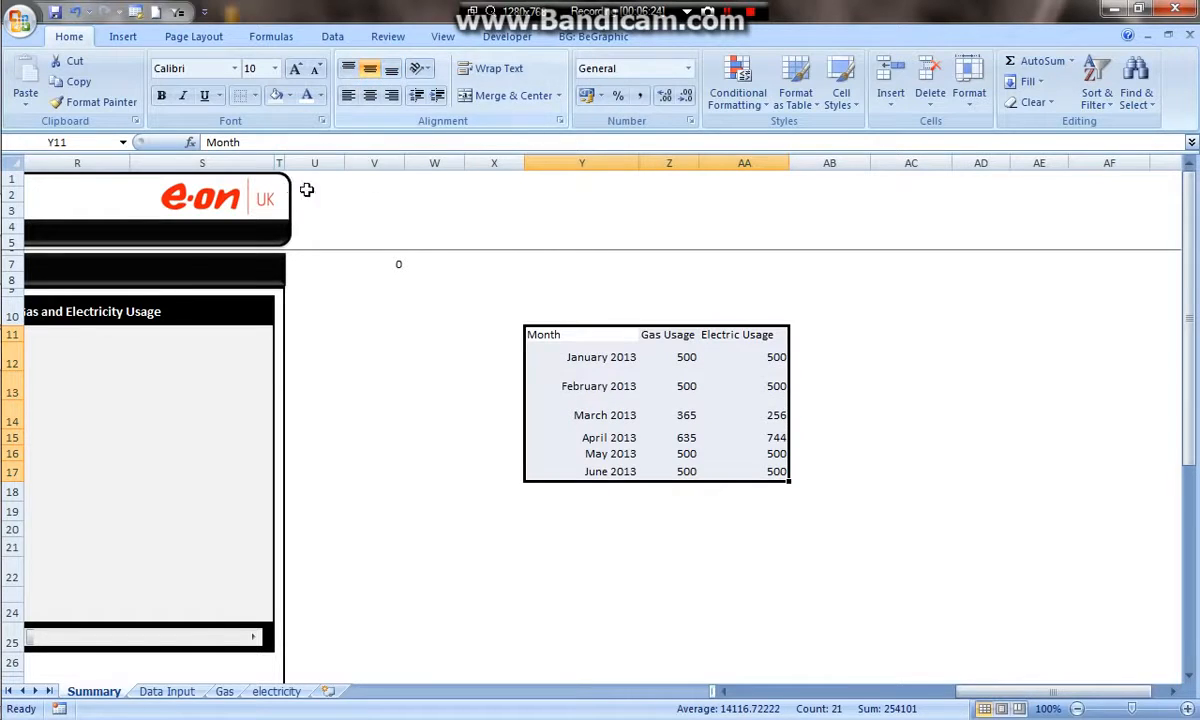
left_click(370, 95)
left_click(725, 511)
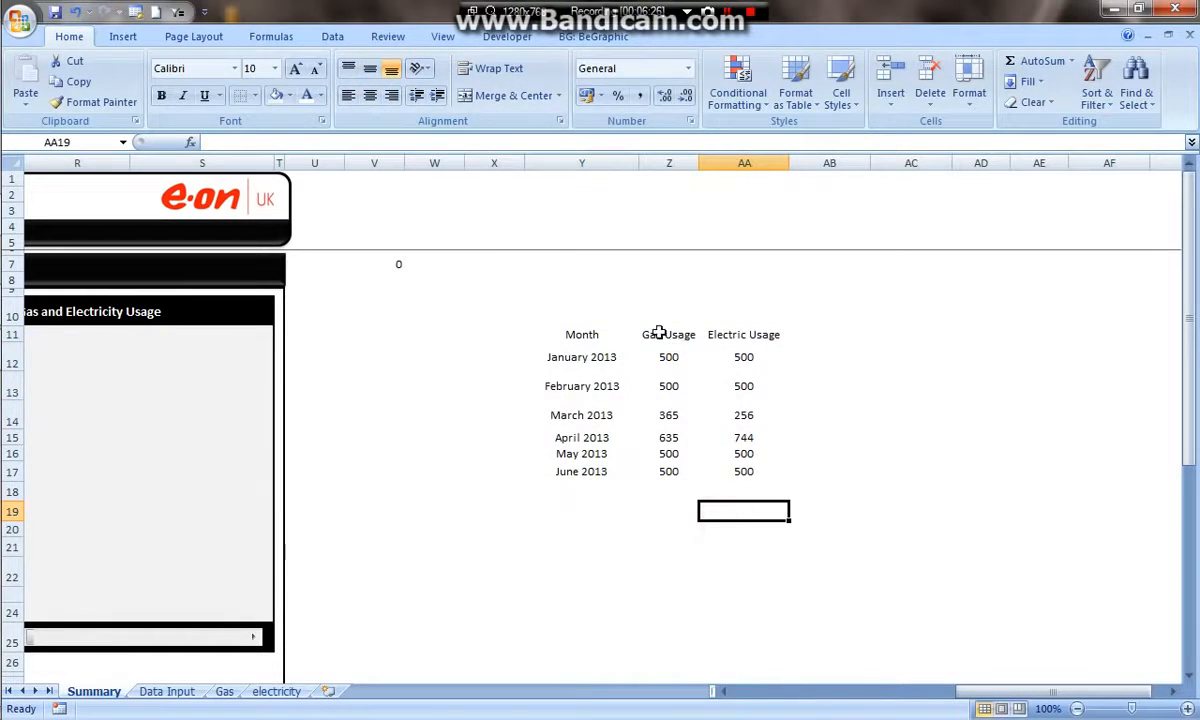
- Apply all borders to the table Y11:AA17
left_click_drag(570, 337, 771, 472)
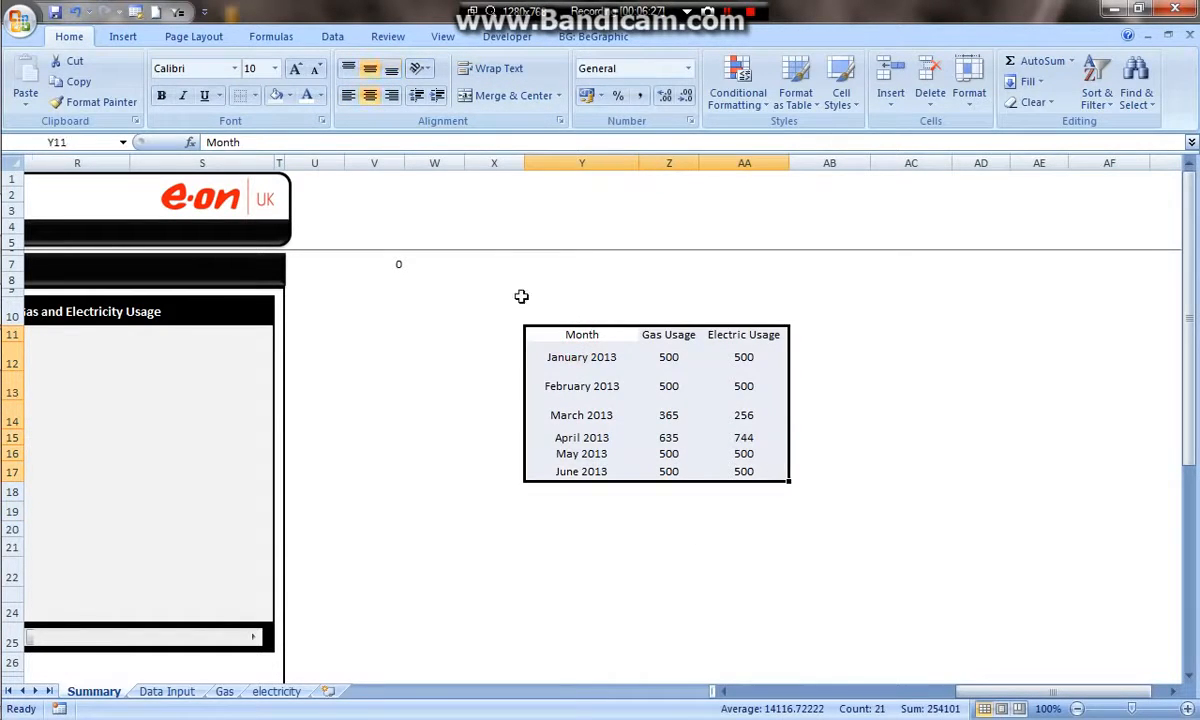
left_click(256, 95)
left_click(245, 244)
left_click(876, 551)
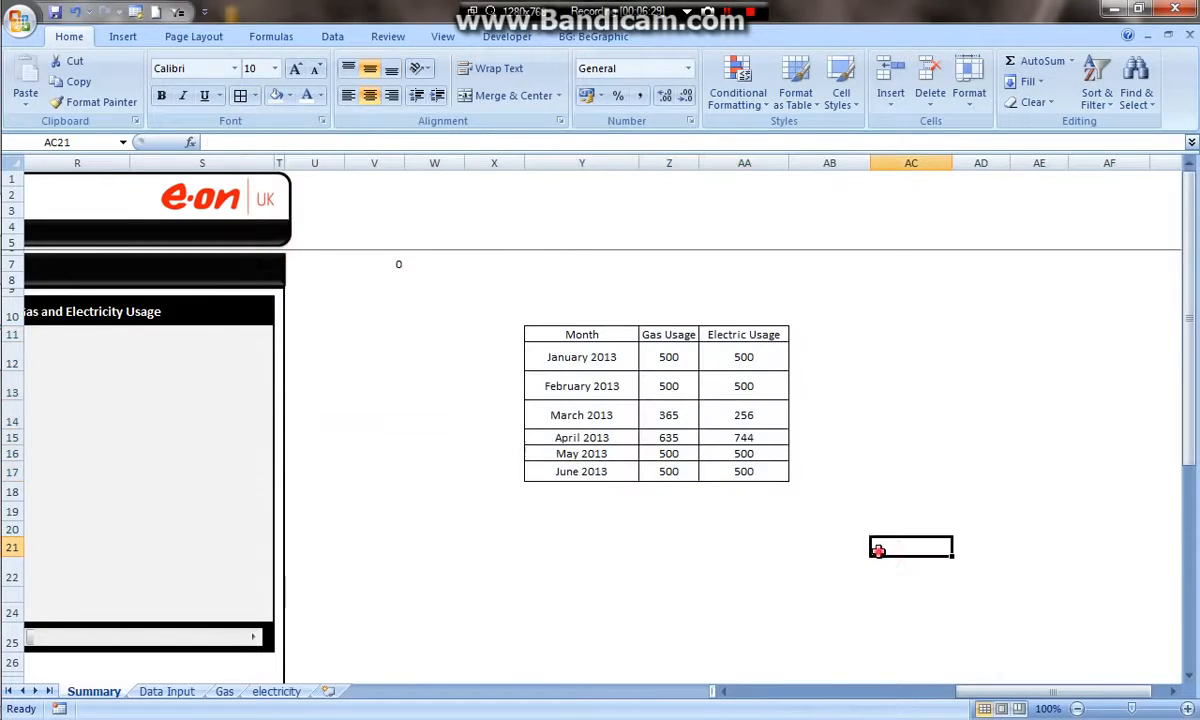
- Insert a default column chart from Y11:AA17 and move it up beside the table
left_click_drag(565, 337, 766, 479)
key("alt+F1")
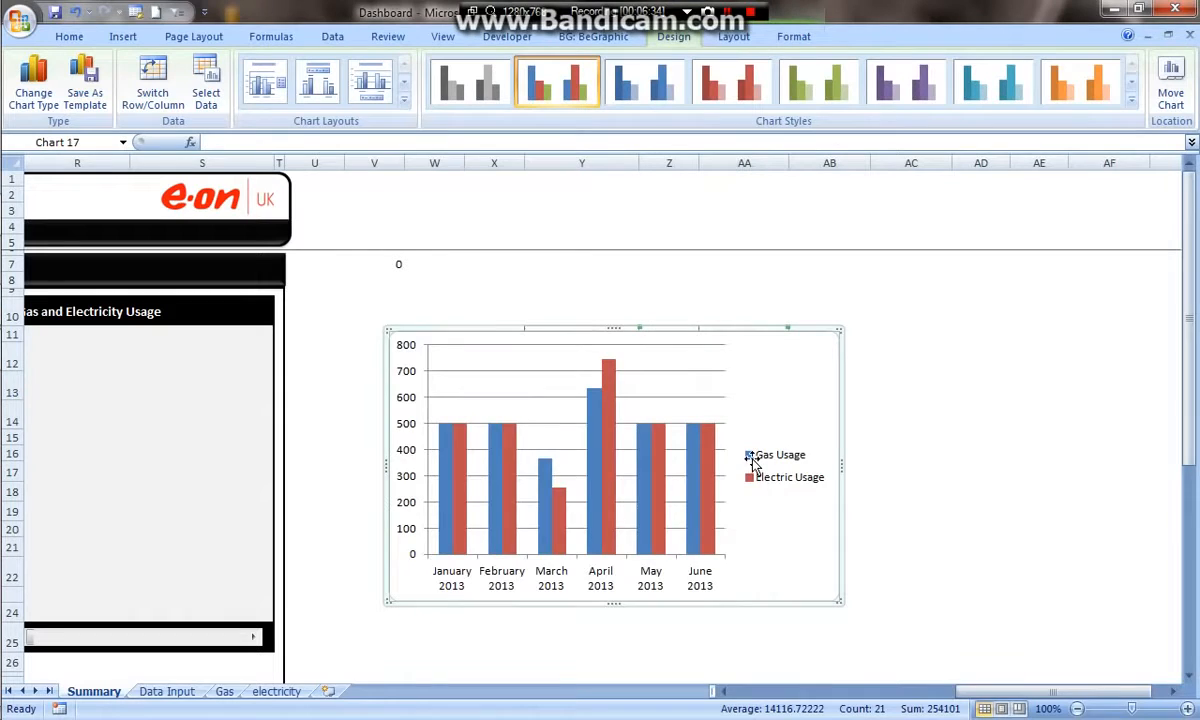
left_click_drag(815, 395, 821, 314)
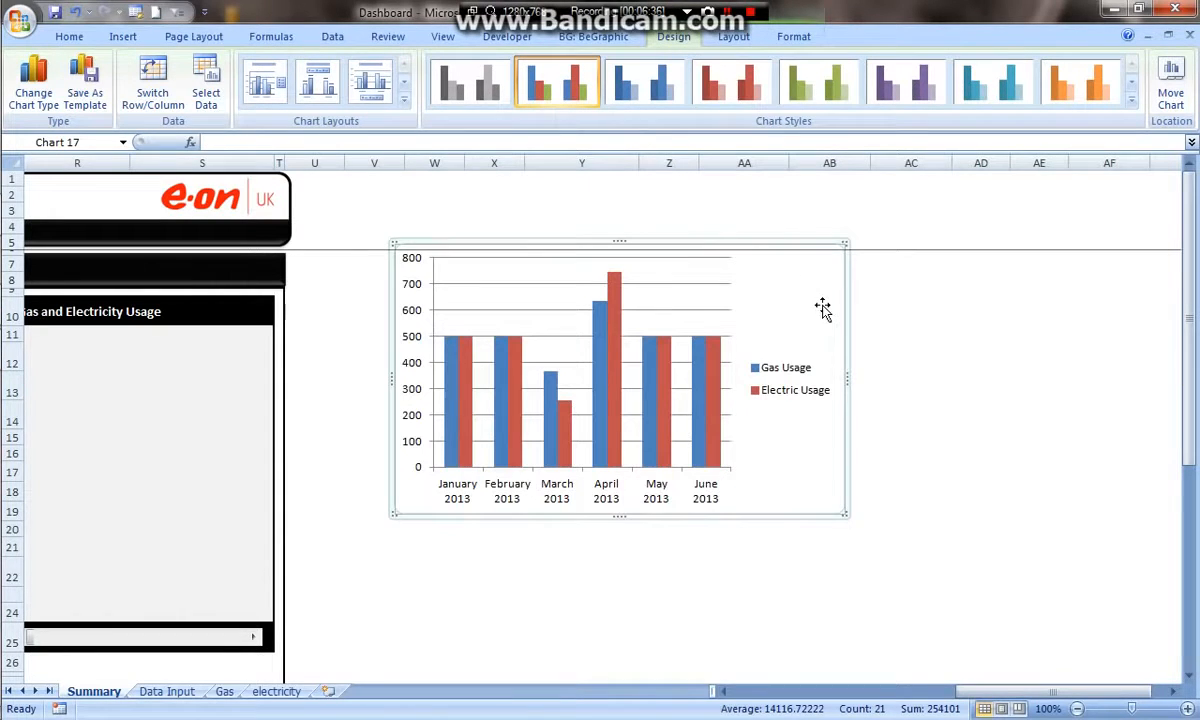
- Change the chart type to a line chart with markers and move the chart toward the dashboard
right_click(812, 306)
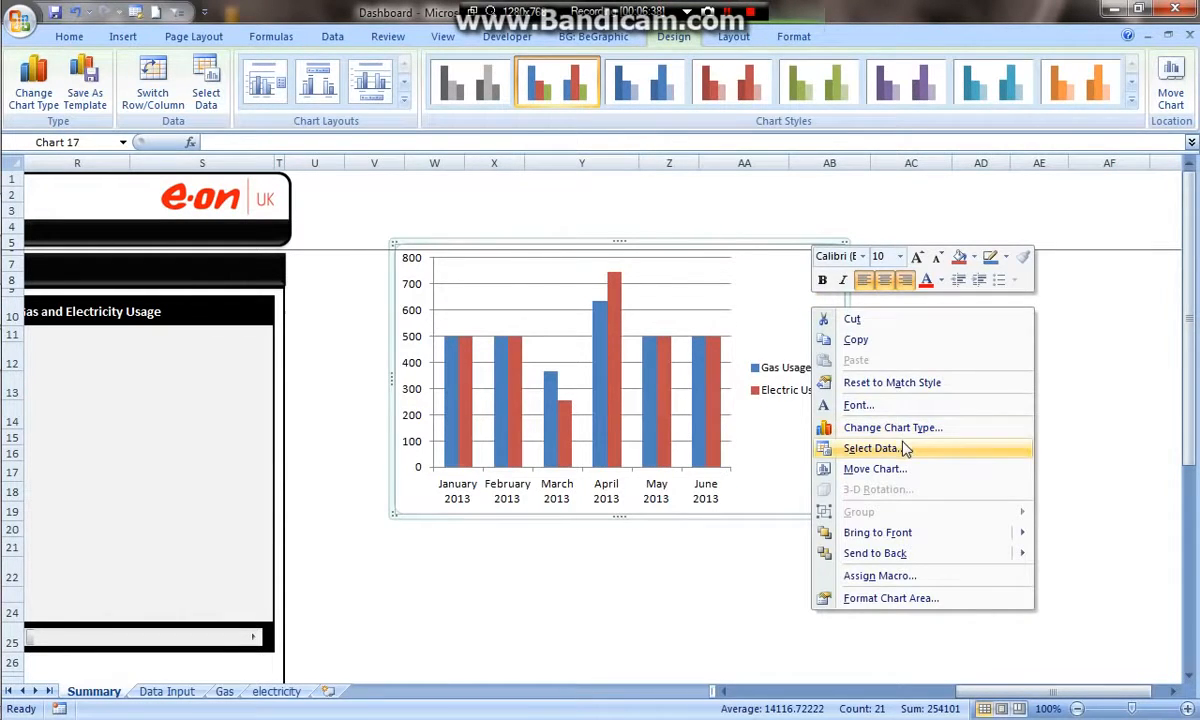
left_click(852, 427)
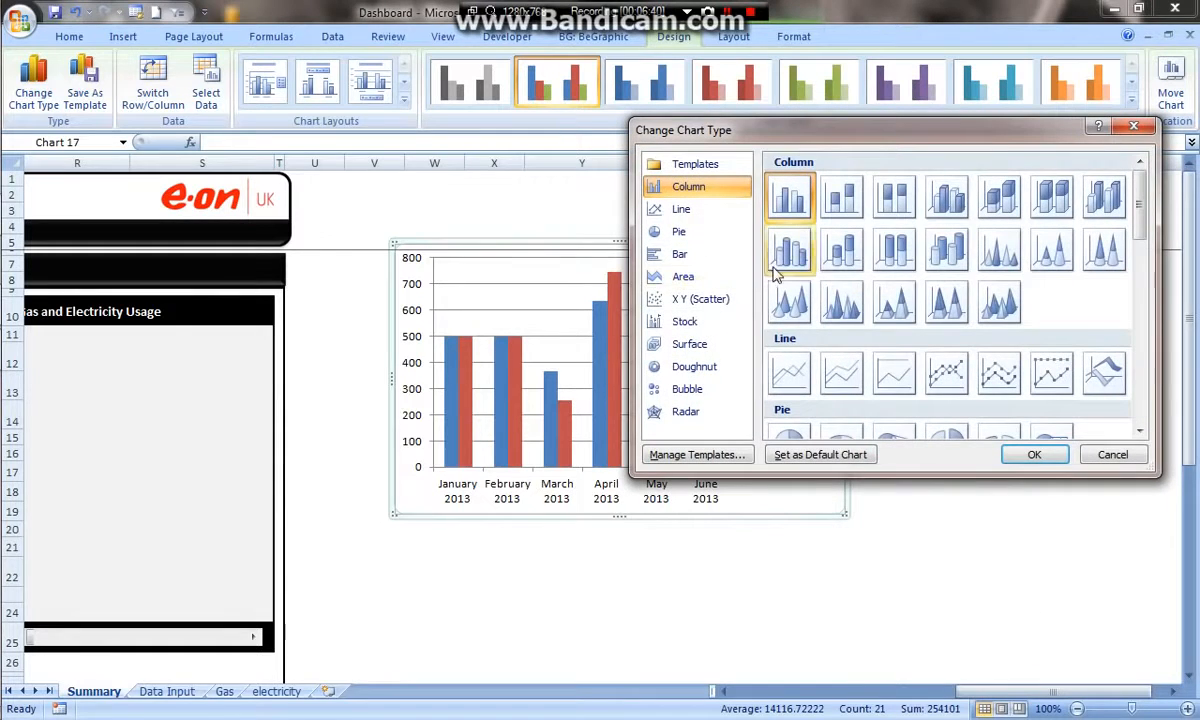
left_click(672, 214)
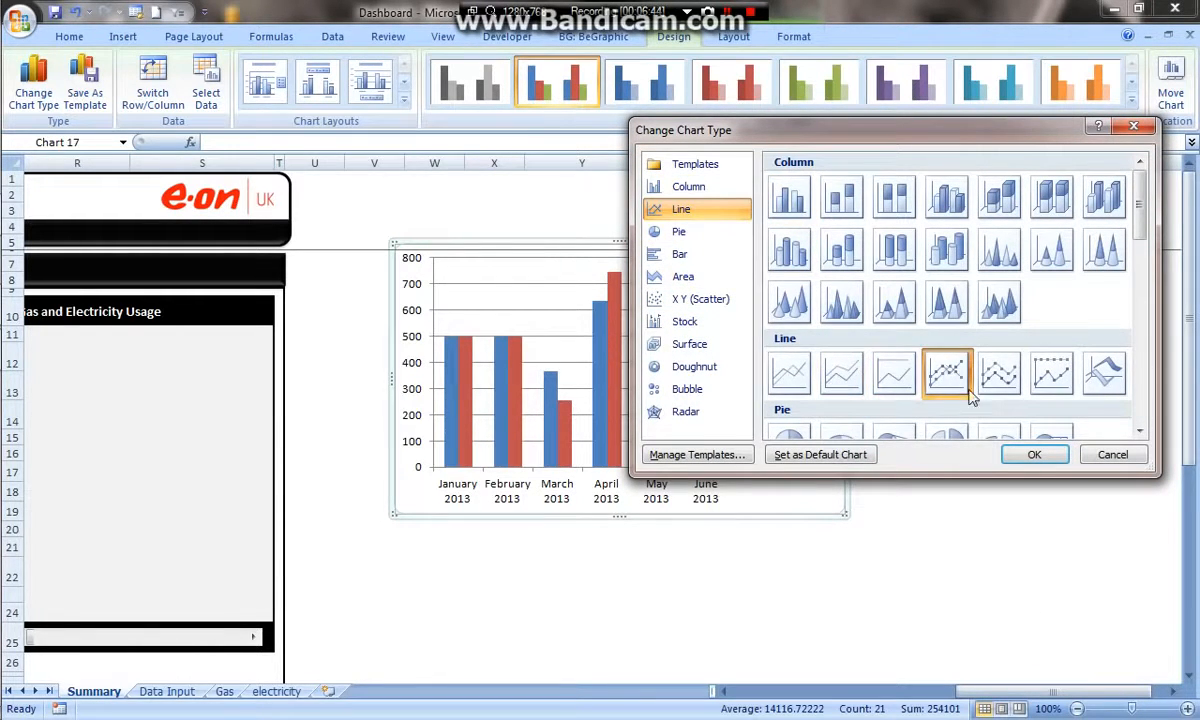
left_click(1034, 455)
left_click_drag(828, 340, 643, 306)
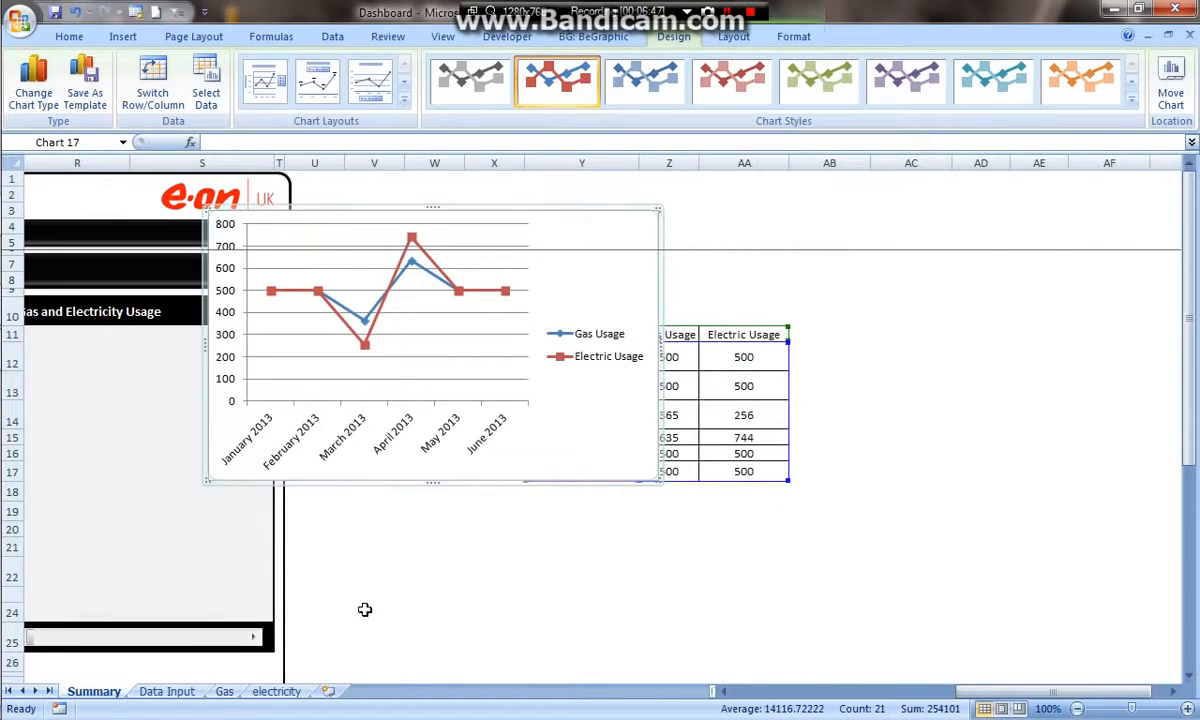
- Step the Date Selection scroll bar forward three times to test the moving six-month chart window
left_click(254, 640)
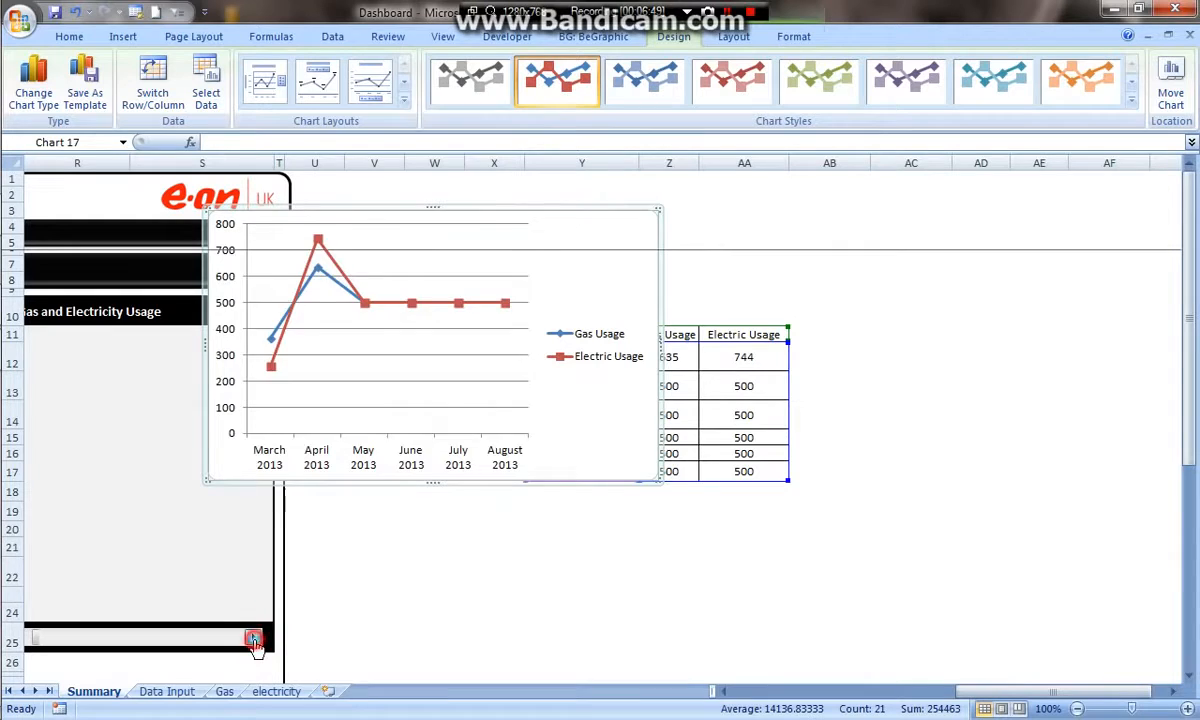
left_click(255, 639)
left_click(255, 639)
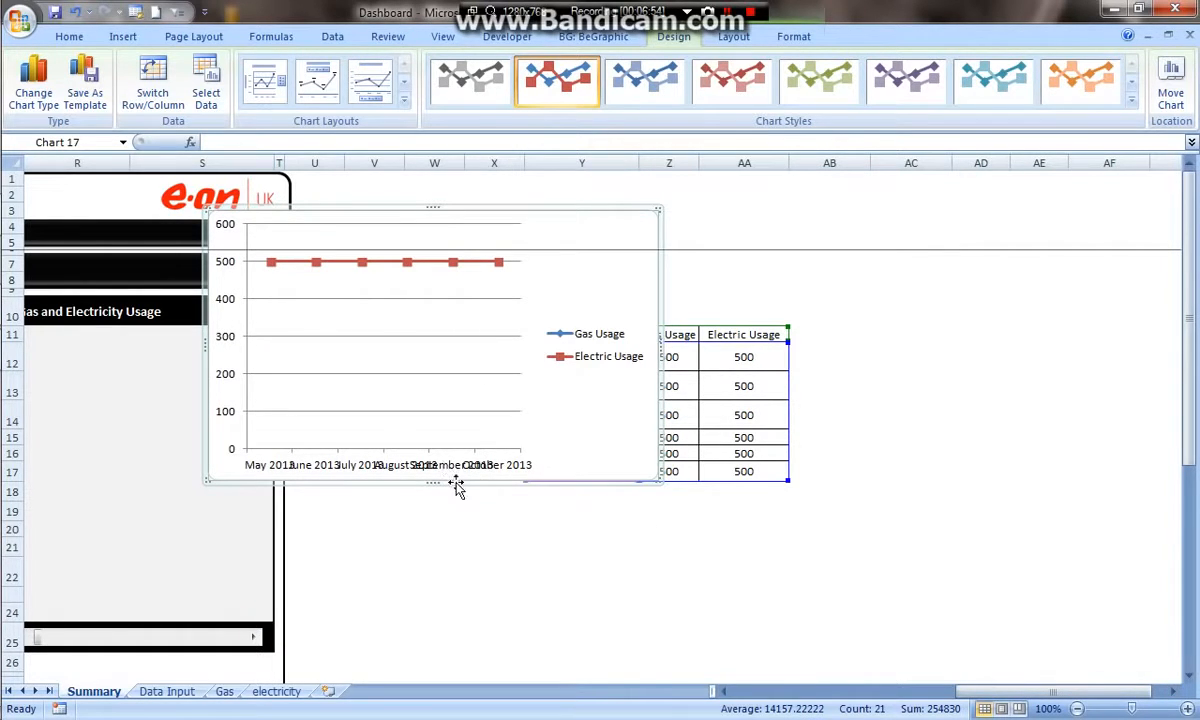
- Move the chart into the 6 Month Window - Gas and Electricity Usage panel on the dashboard
left_click_drag(1099, 691, 1010, 693)
left_click(919, 455)
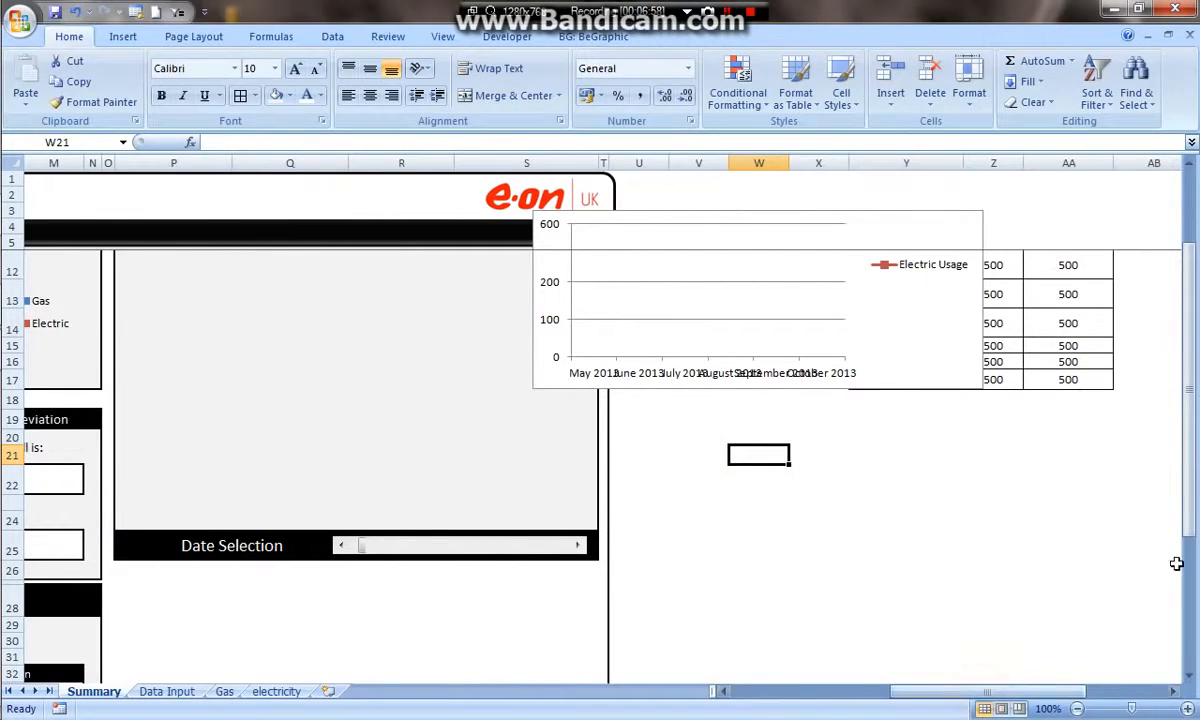
left_click_drag(1196, 505, 1190, 465)
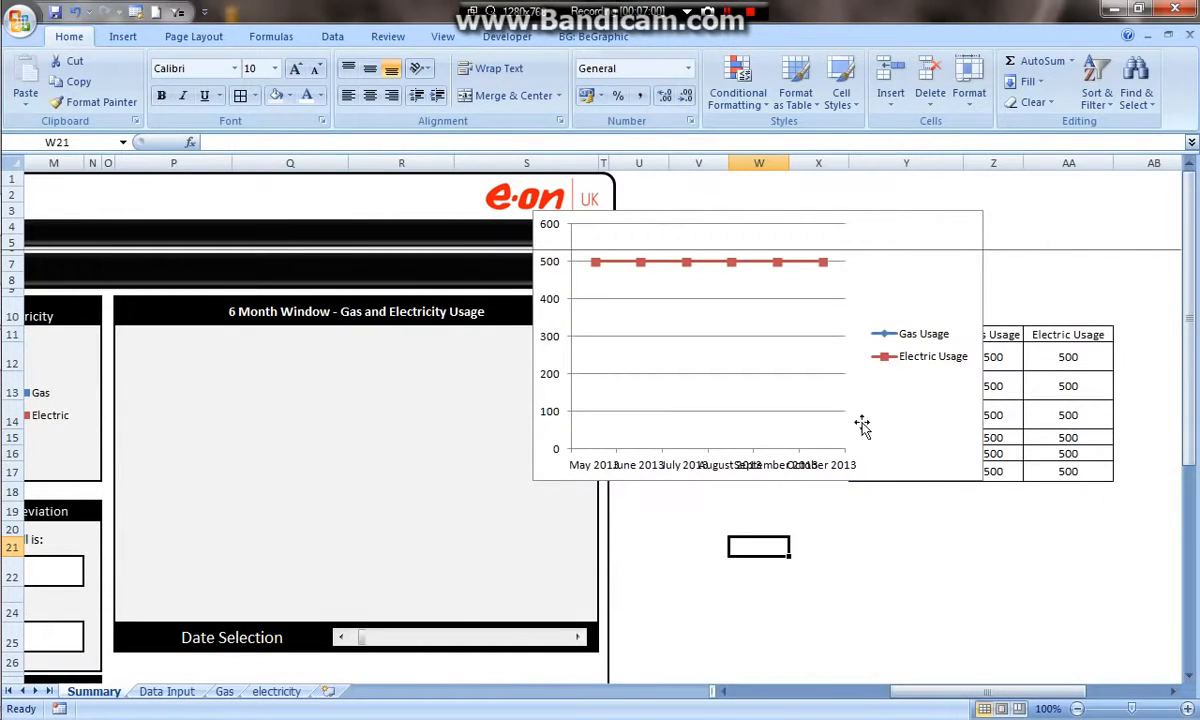
left_click(970, 270)
left_click_drag(970, 270, 570, 402)
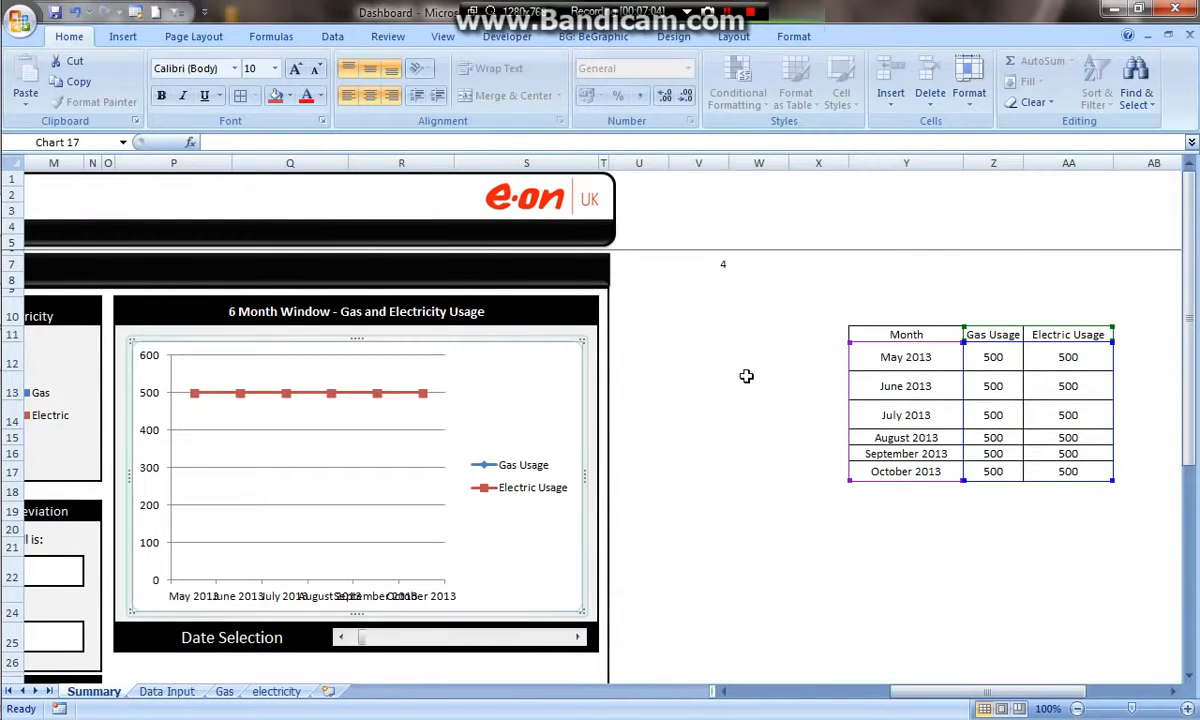
left_click(667, 347)
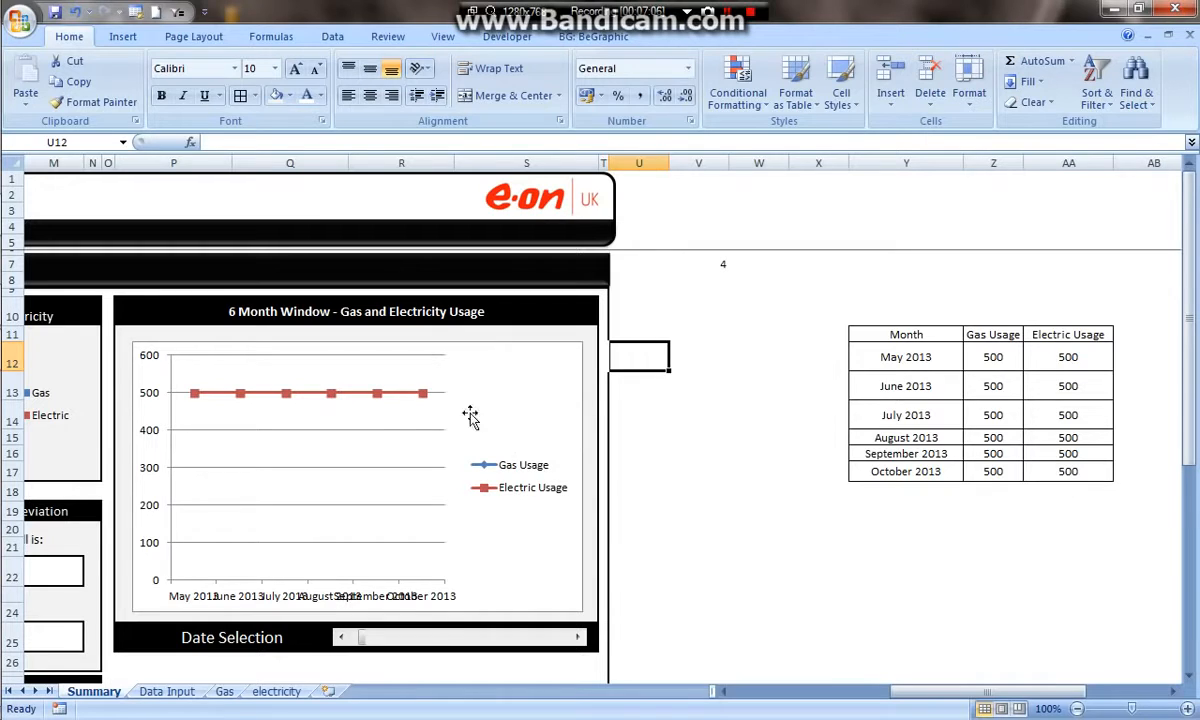
- Return the Date Selection scroll bar to its starting position
left_click_drag(370, 640, 348, 637)
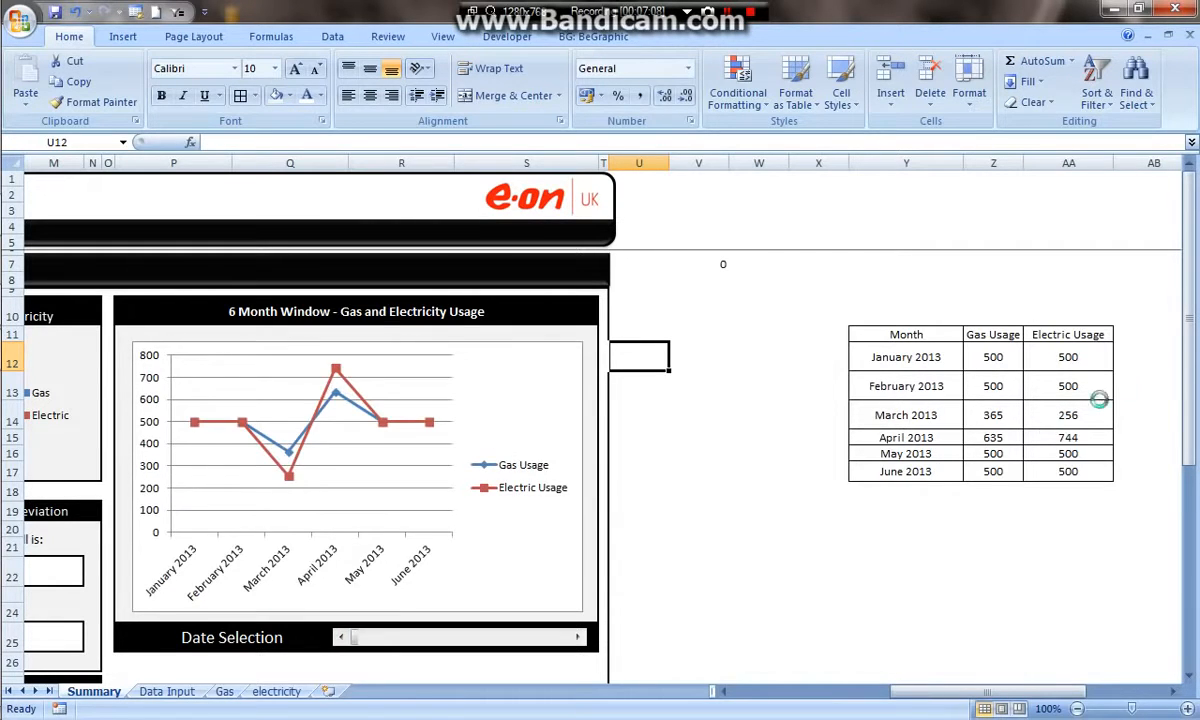
scroll(713, 408, "down", 3)
scroll(713, 408, "down", 3)
left_click_drag(155, 318, 527, 594)
scroll(560, 530, "up", 6)
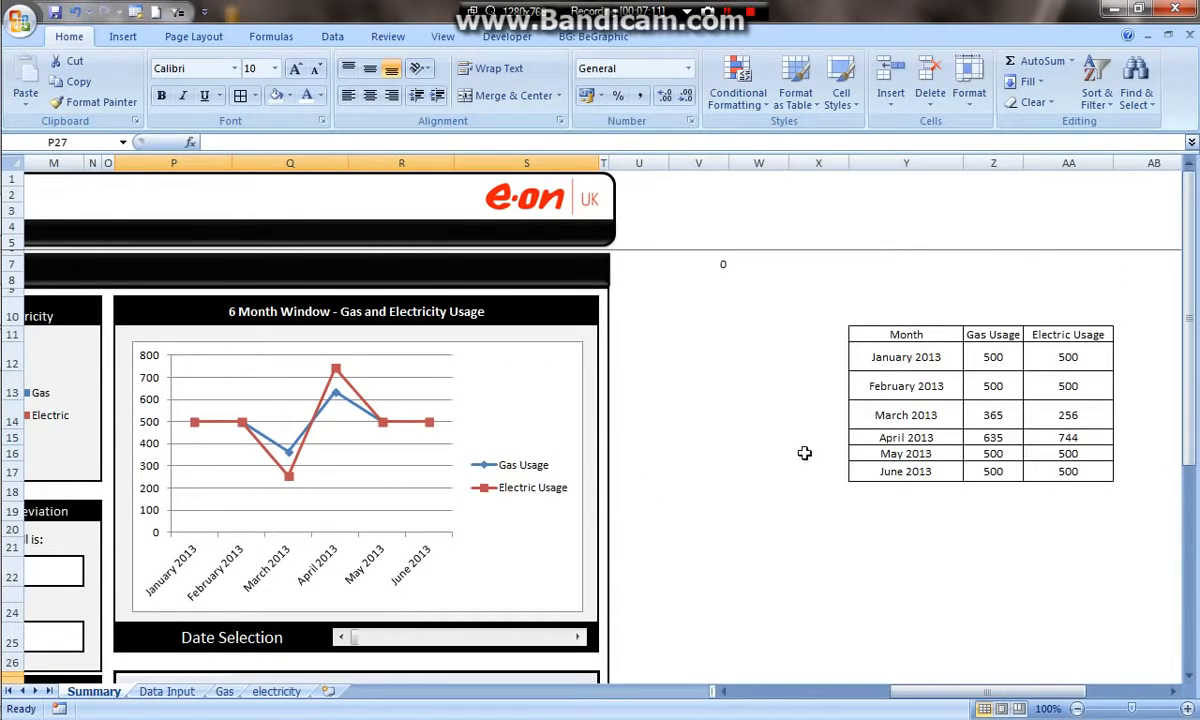
- Review the usage columns on the Data Input sheet, then return to the Summary sheet
left_click(166, 691)
left_click_drag(383, 283, 516, 553)
left_click_drag(617, 283, 784, 525)
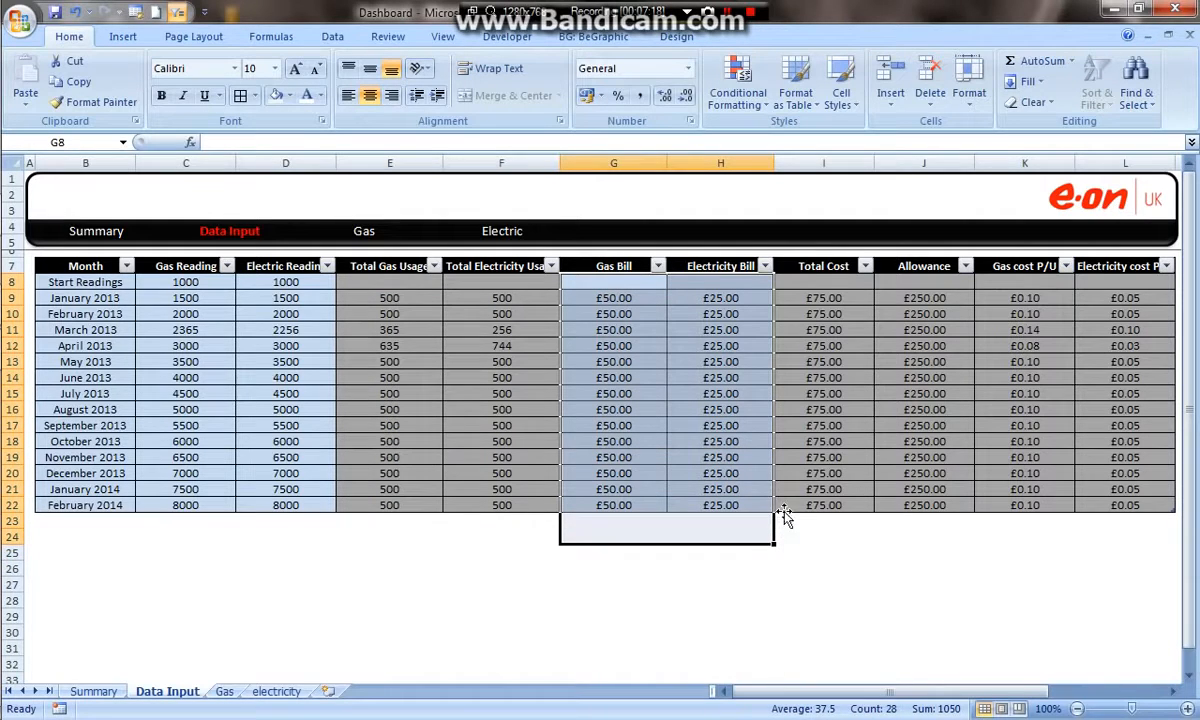
left_click(595, 536)
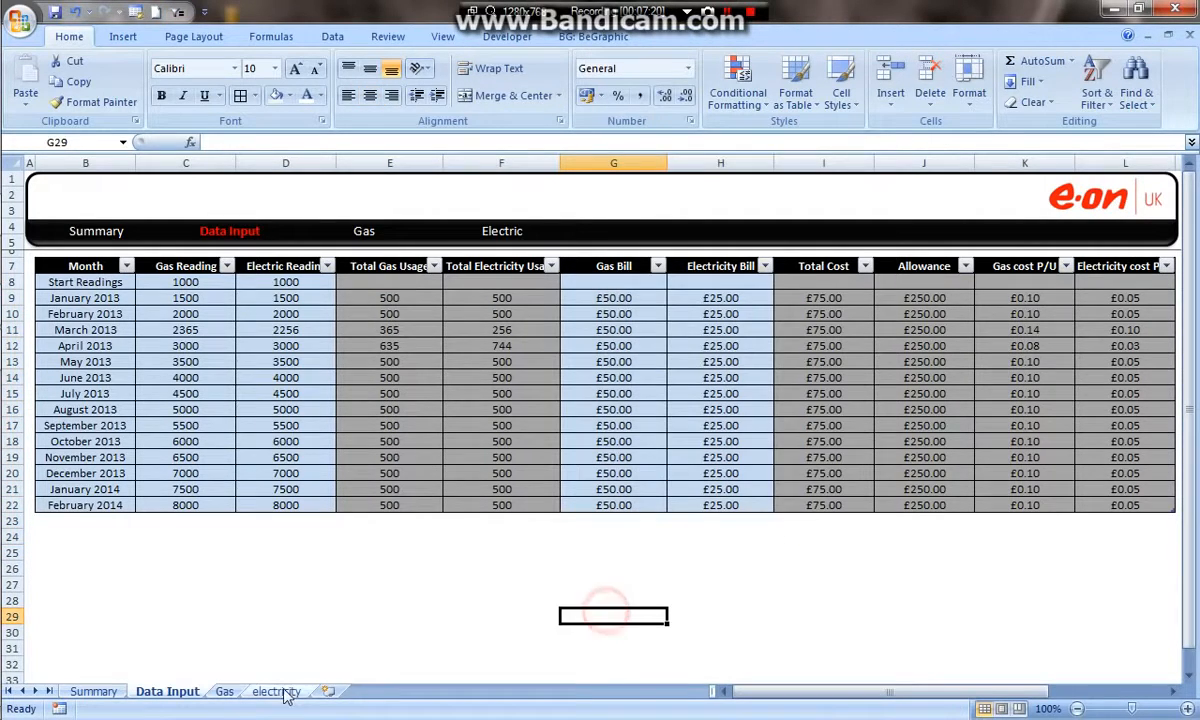
left_click(93, 691)
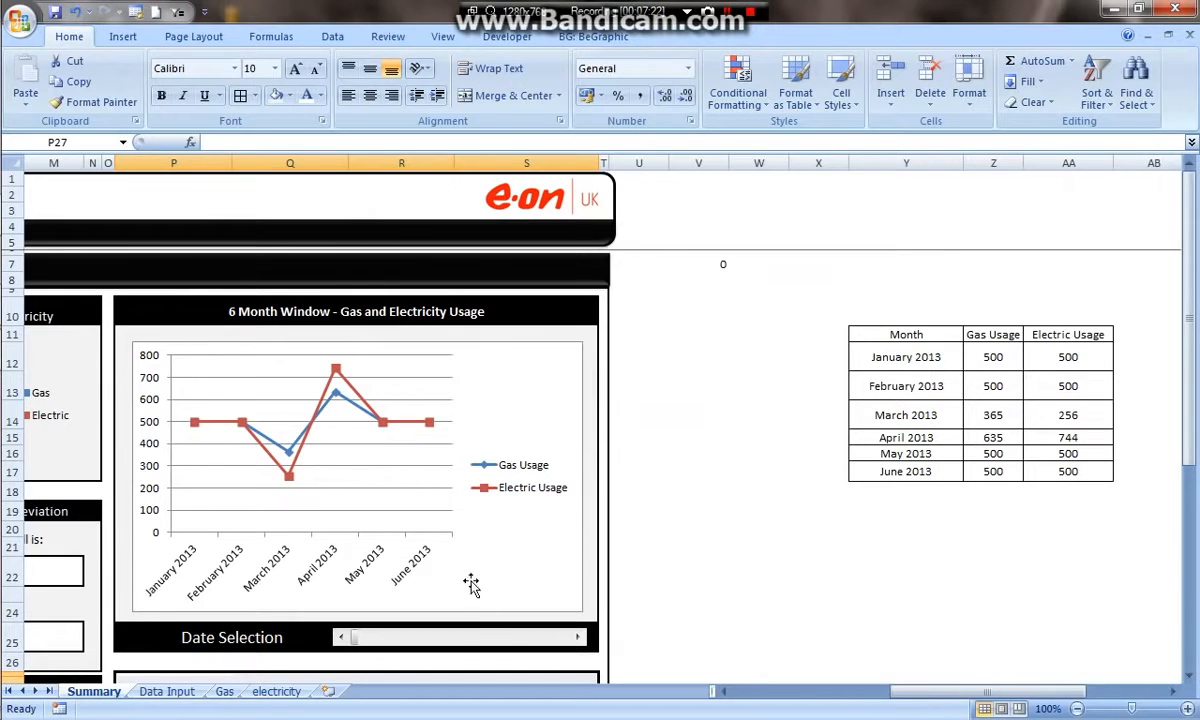
- Inspect the scroll bar's linked cell V7 and the OFFSET formula in AA12
left_click(747, 266)
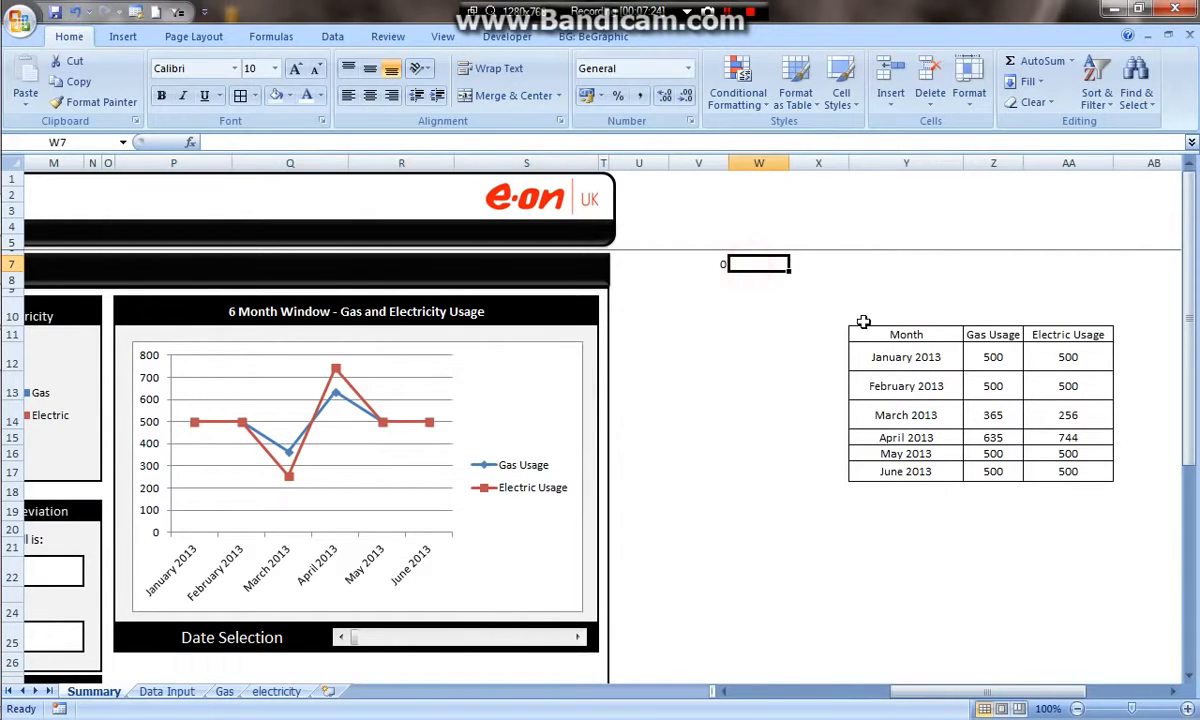
left_click(1093, 365)
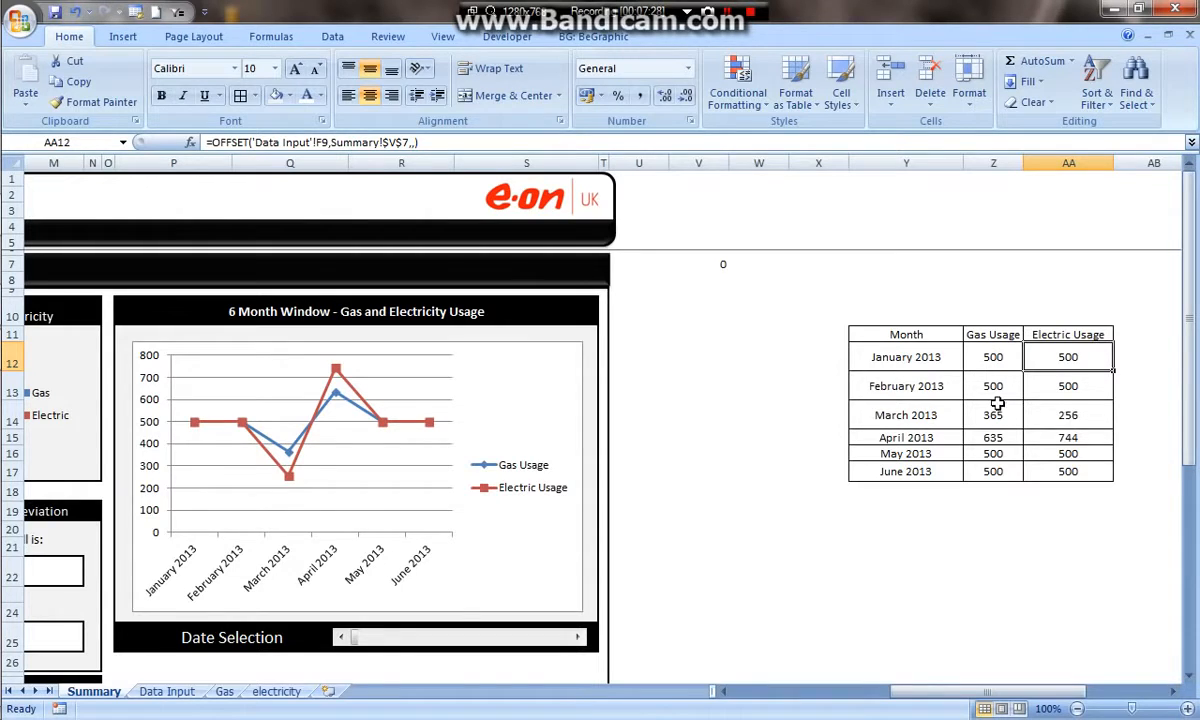
scroll(1030, 378, "down", 4)
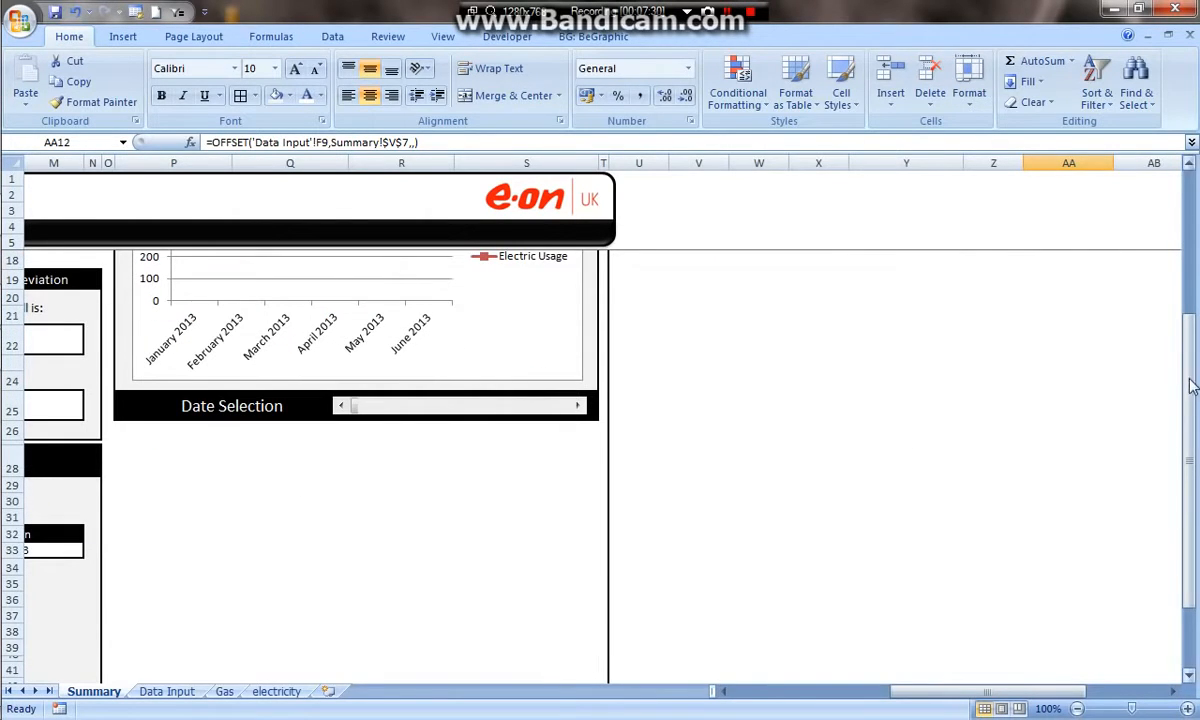
left_click_drag(1192, 385, 1190, 370)
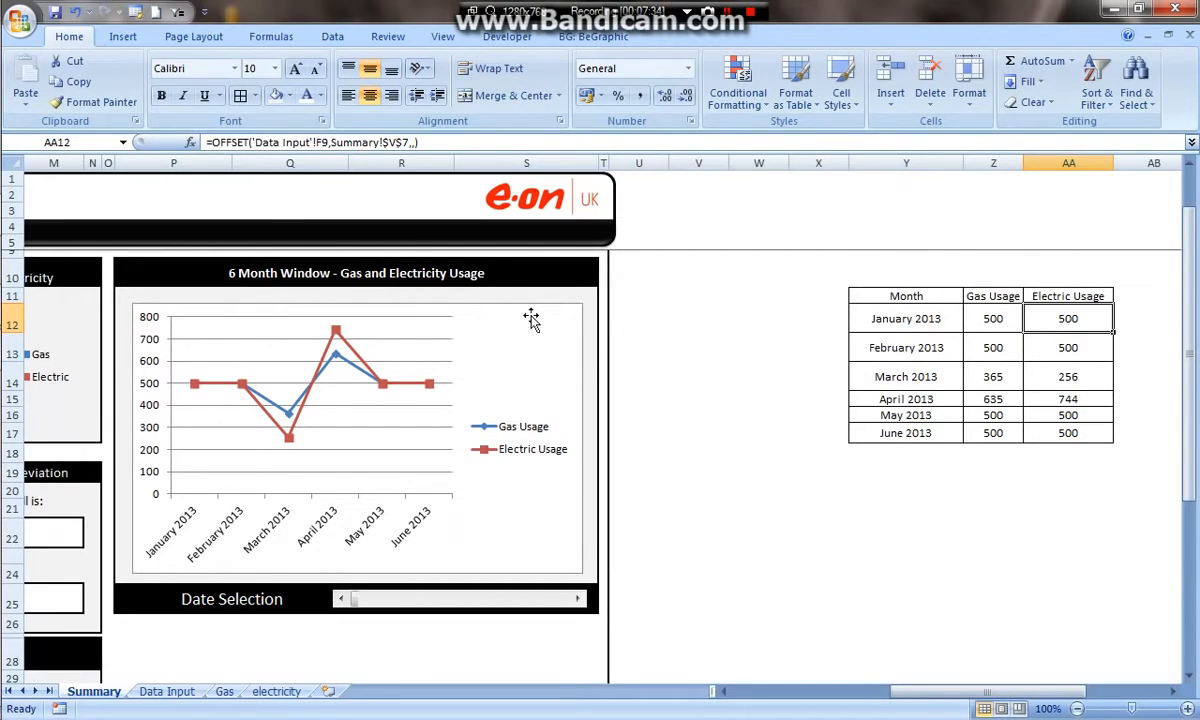
- Select the chart and slightly adjust its plot area within the dashboard panel
left_click(450, 340)
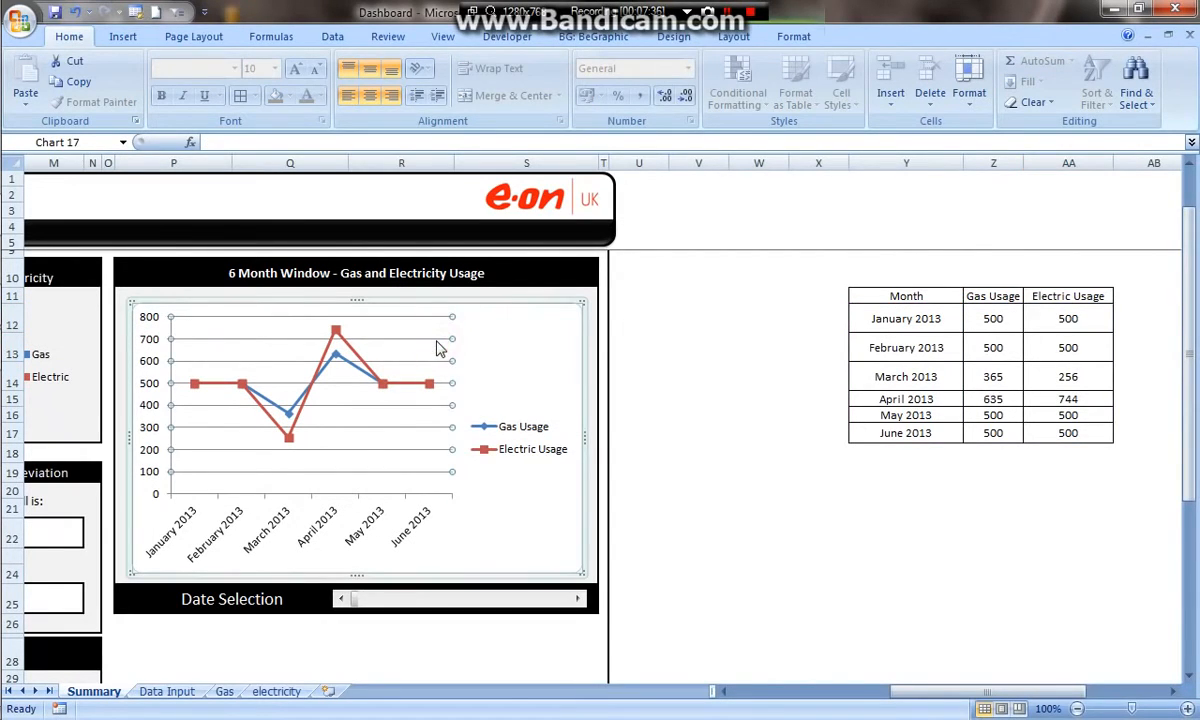
left_click_drag(560, 360, 556, 359)
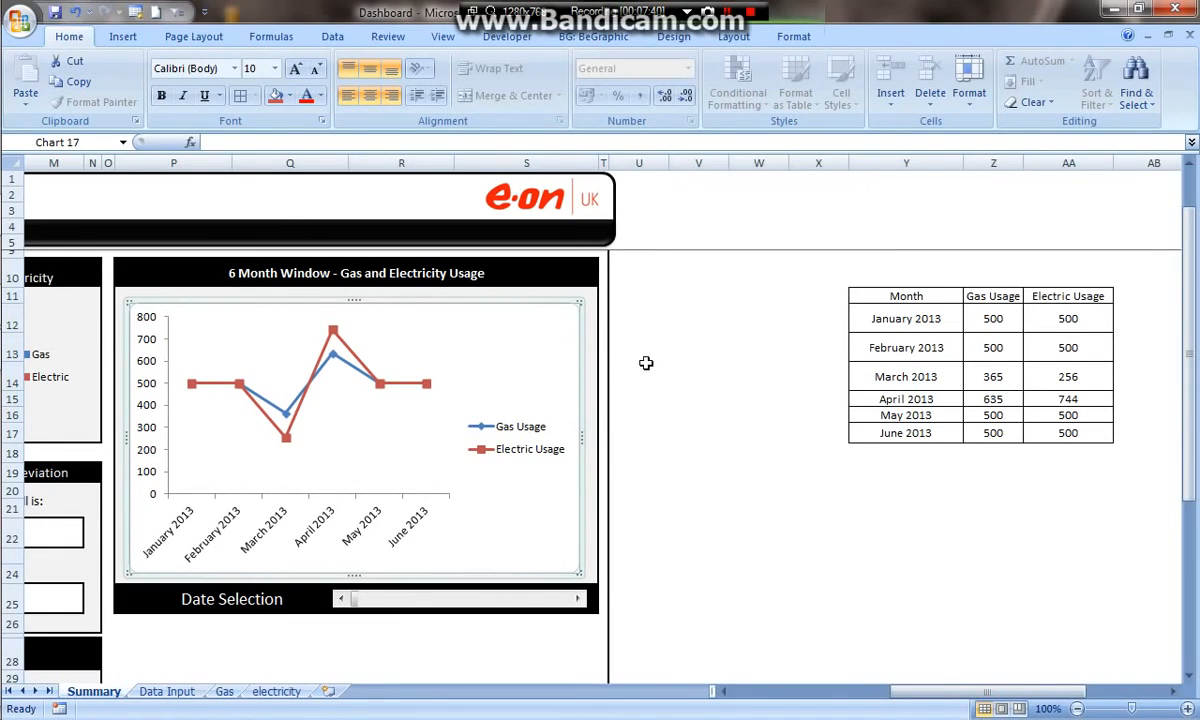